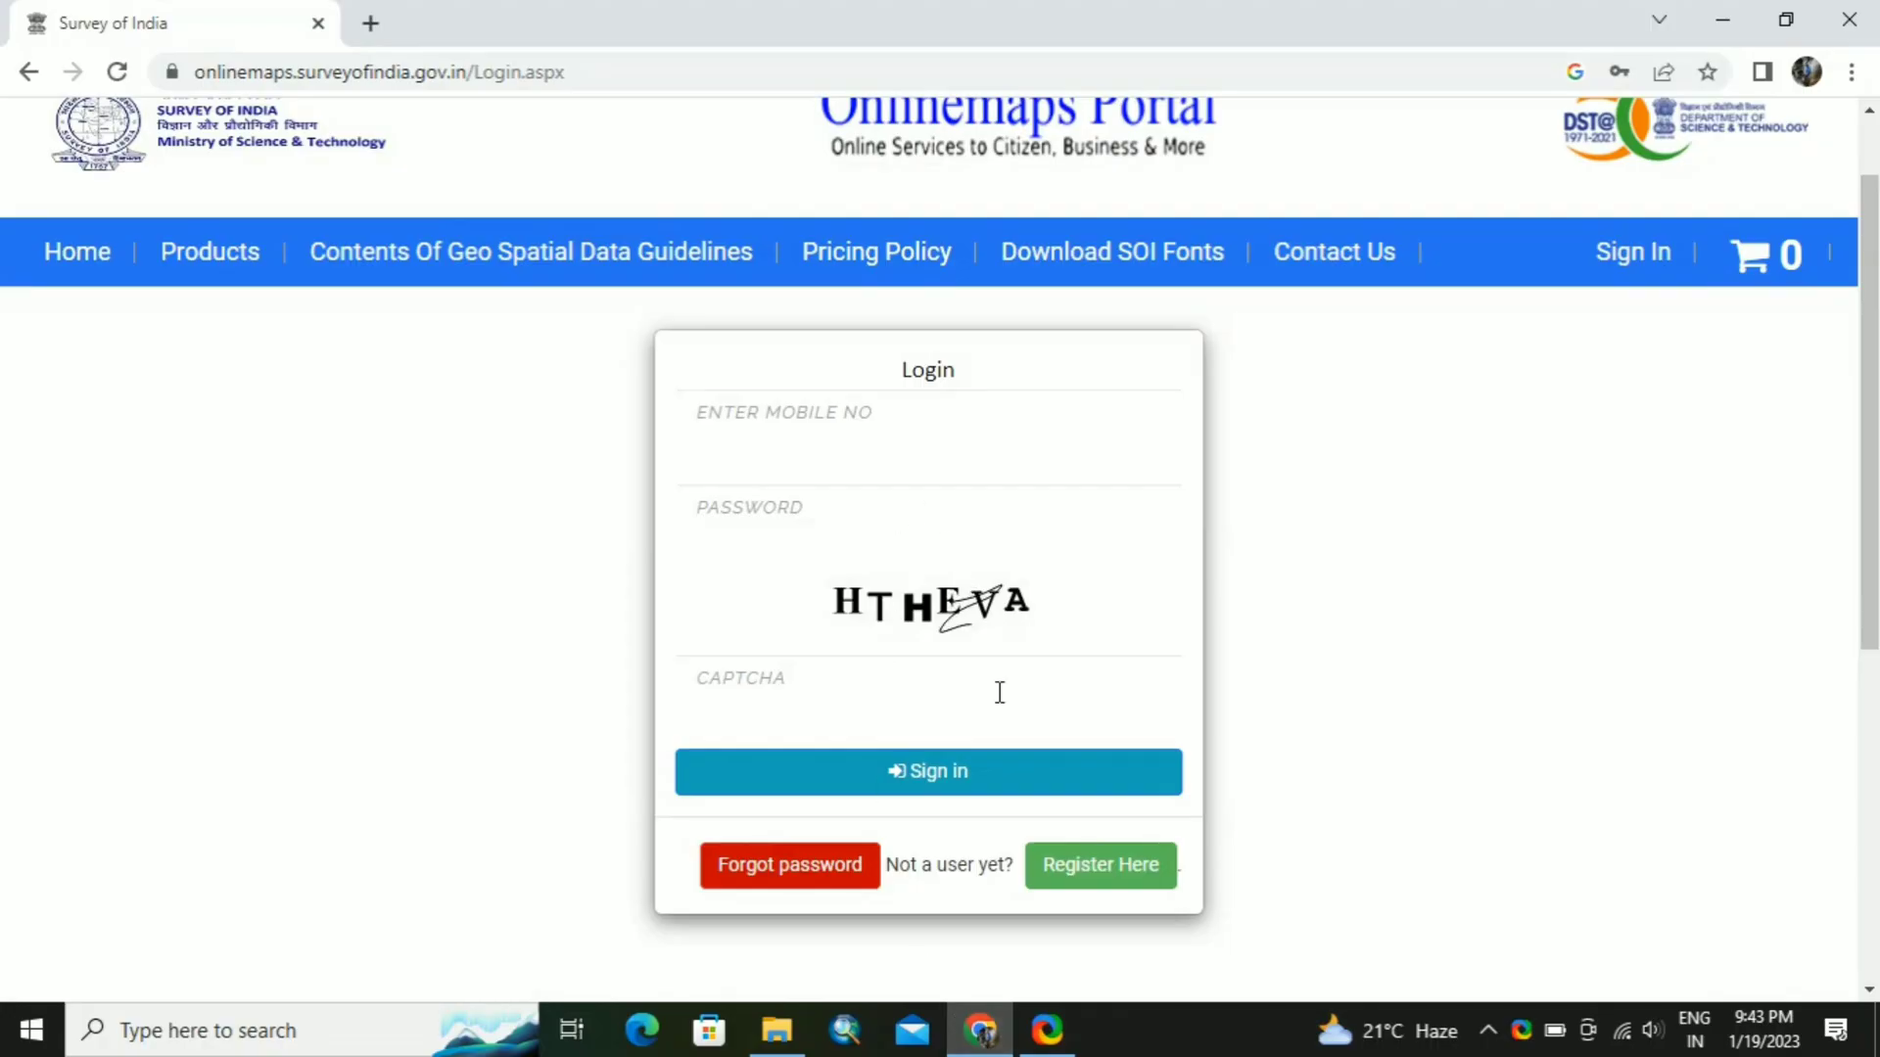
# Step: Go from the Login page to the Steps for User Registration page via Register Here
pyautogui.click(1109, 869)
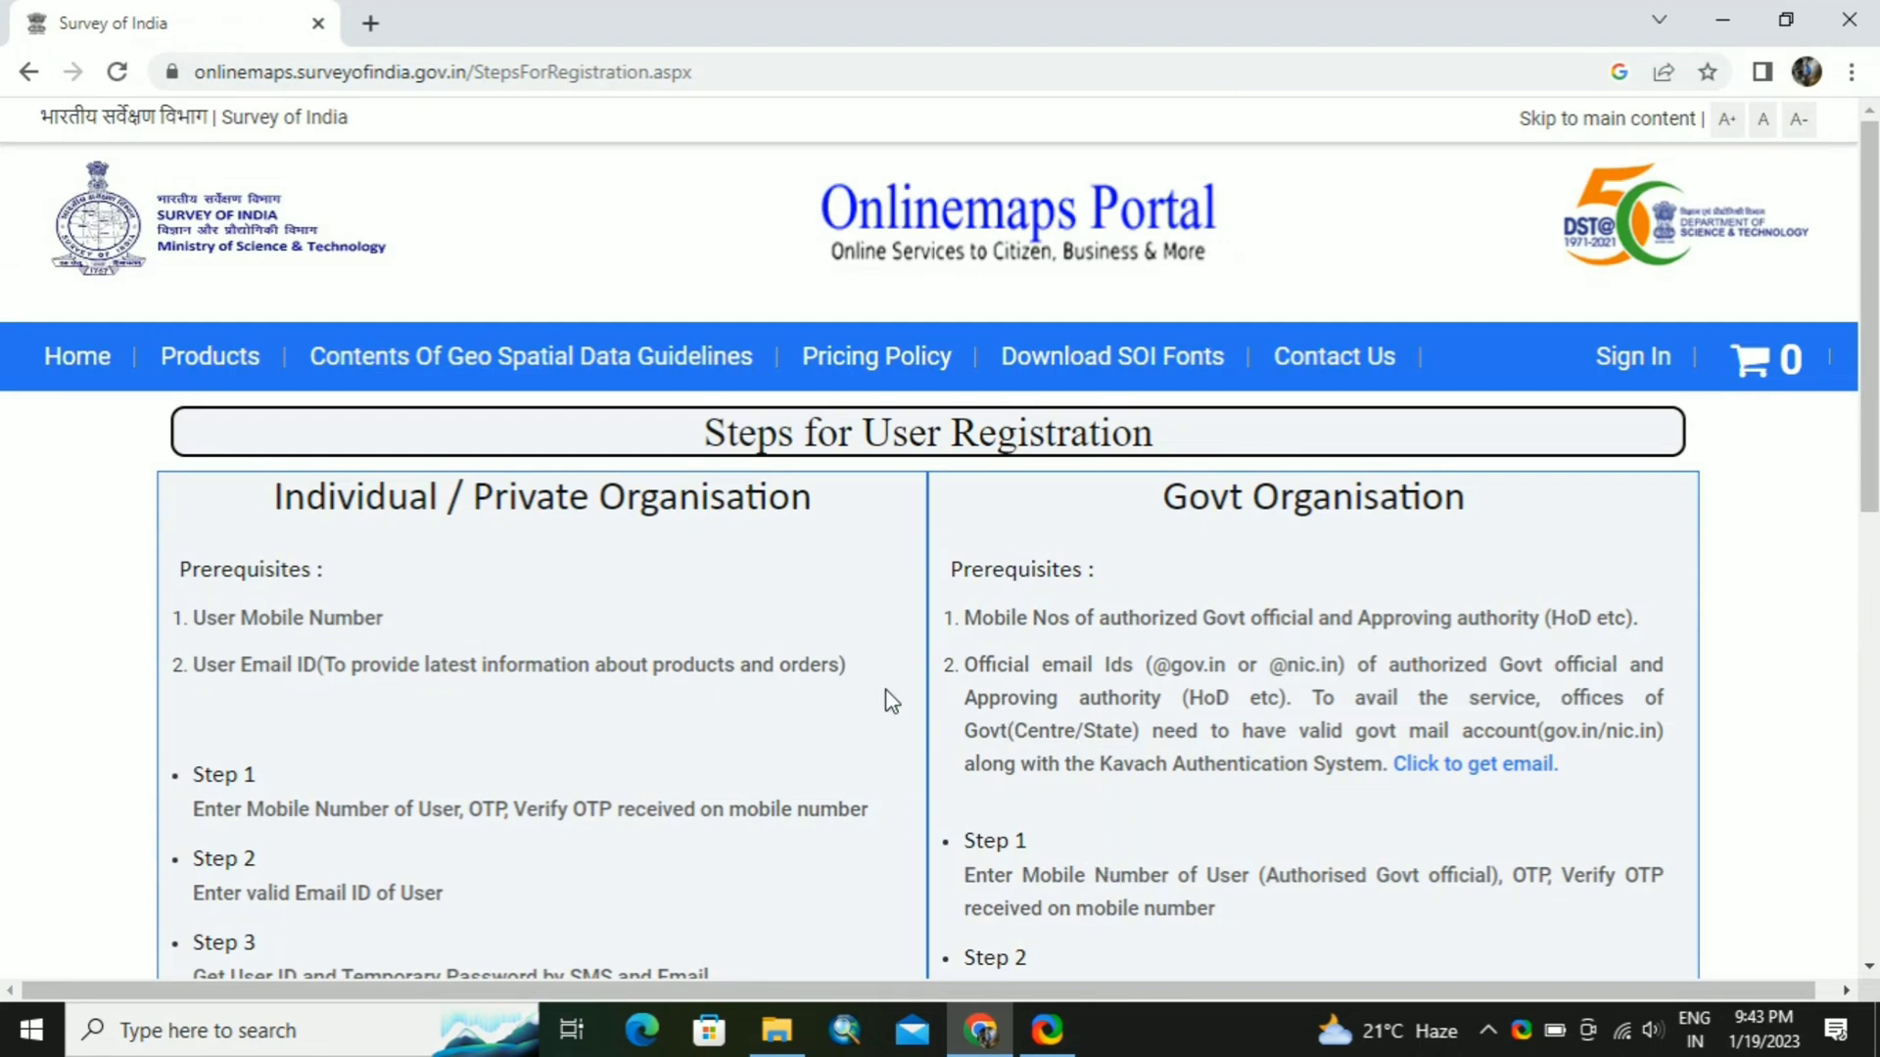
# Step: Start registration as an Individual / Private Organisation user
pyautogui.scroll(-5, 886, 700)
pyautogui.scroll(2, 889, 693)
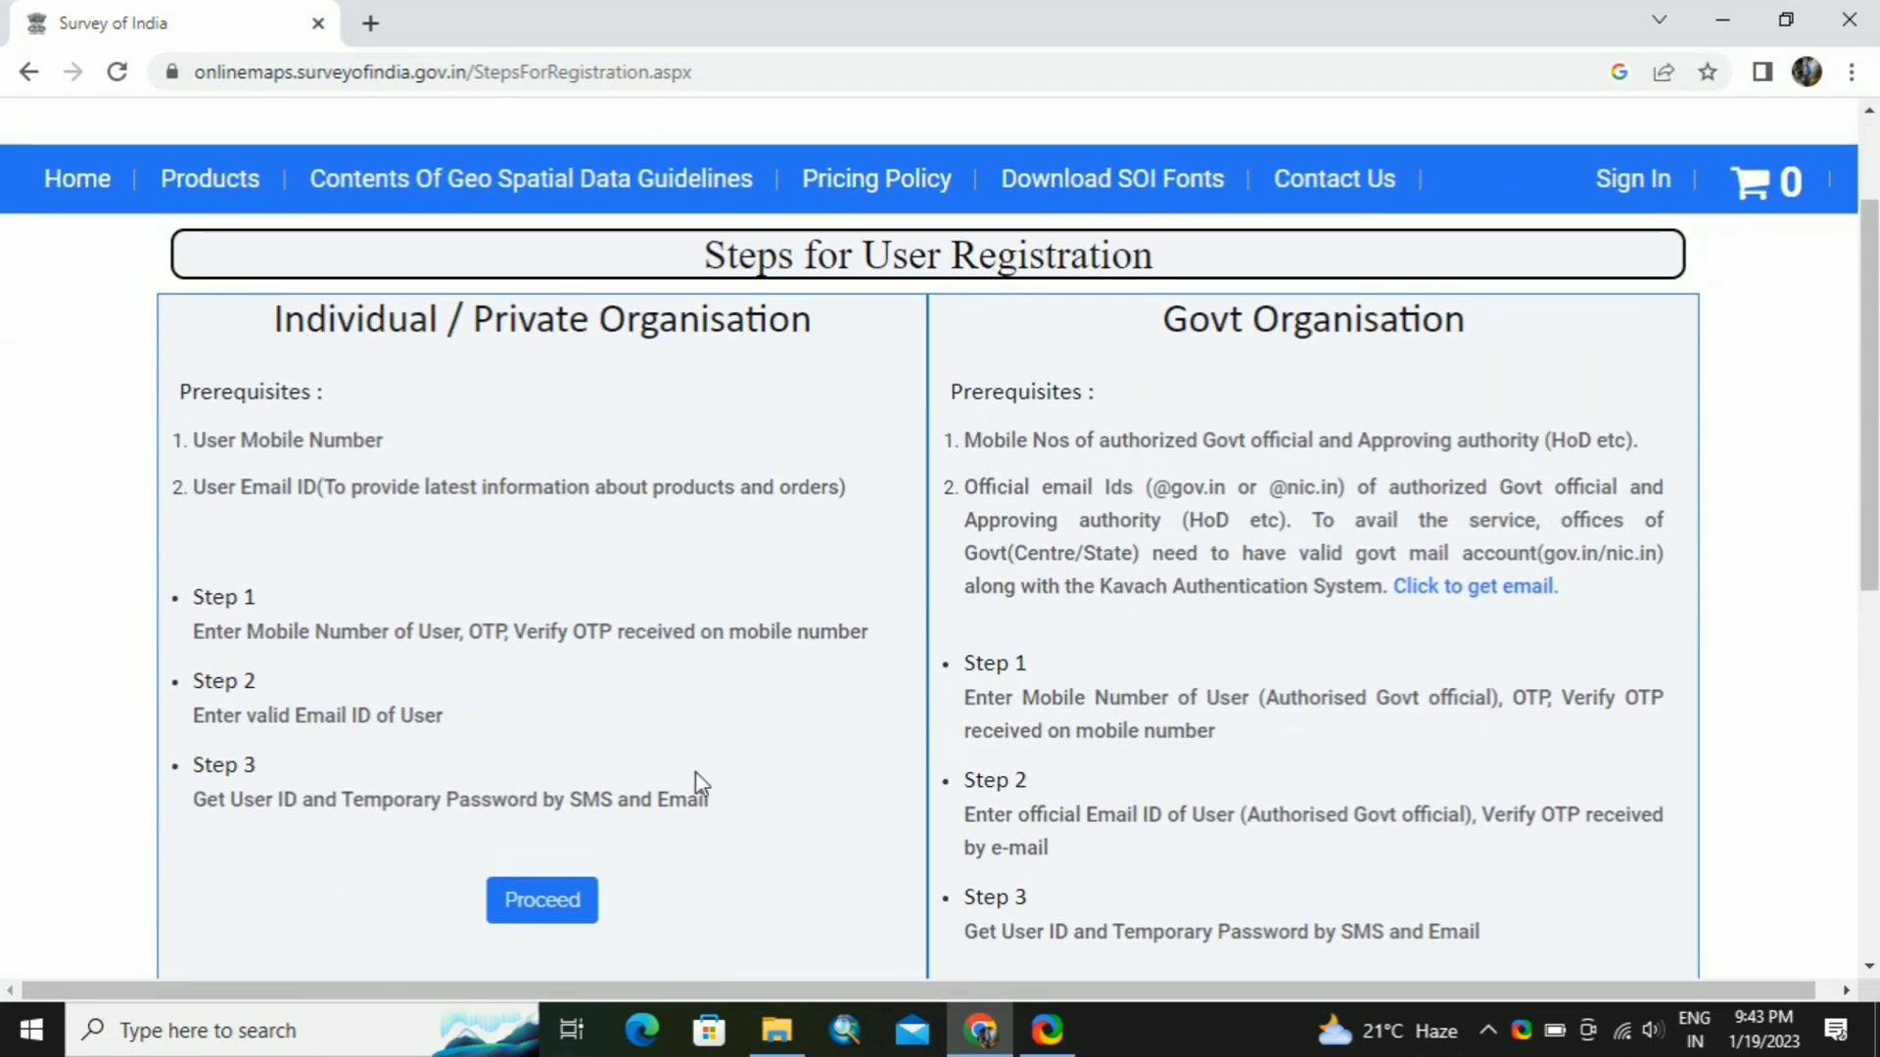
pyautogui.click(562, 905)
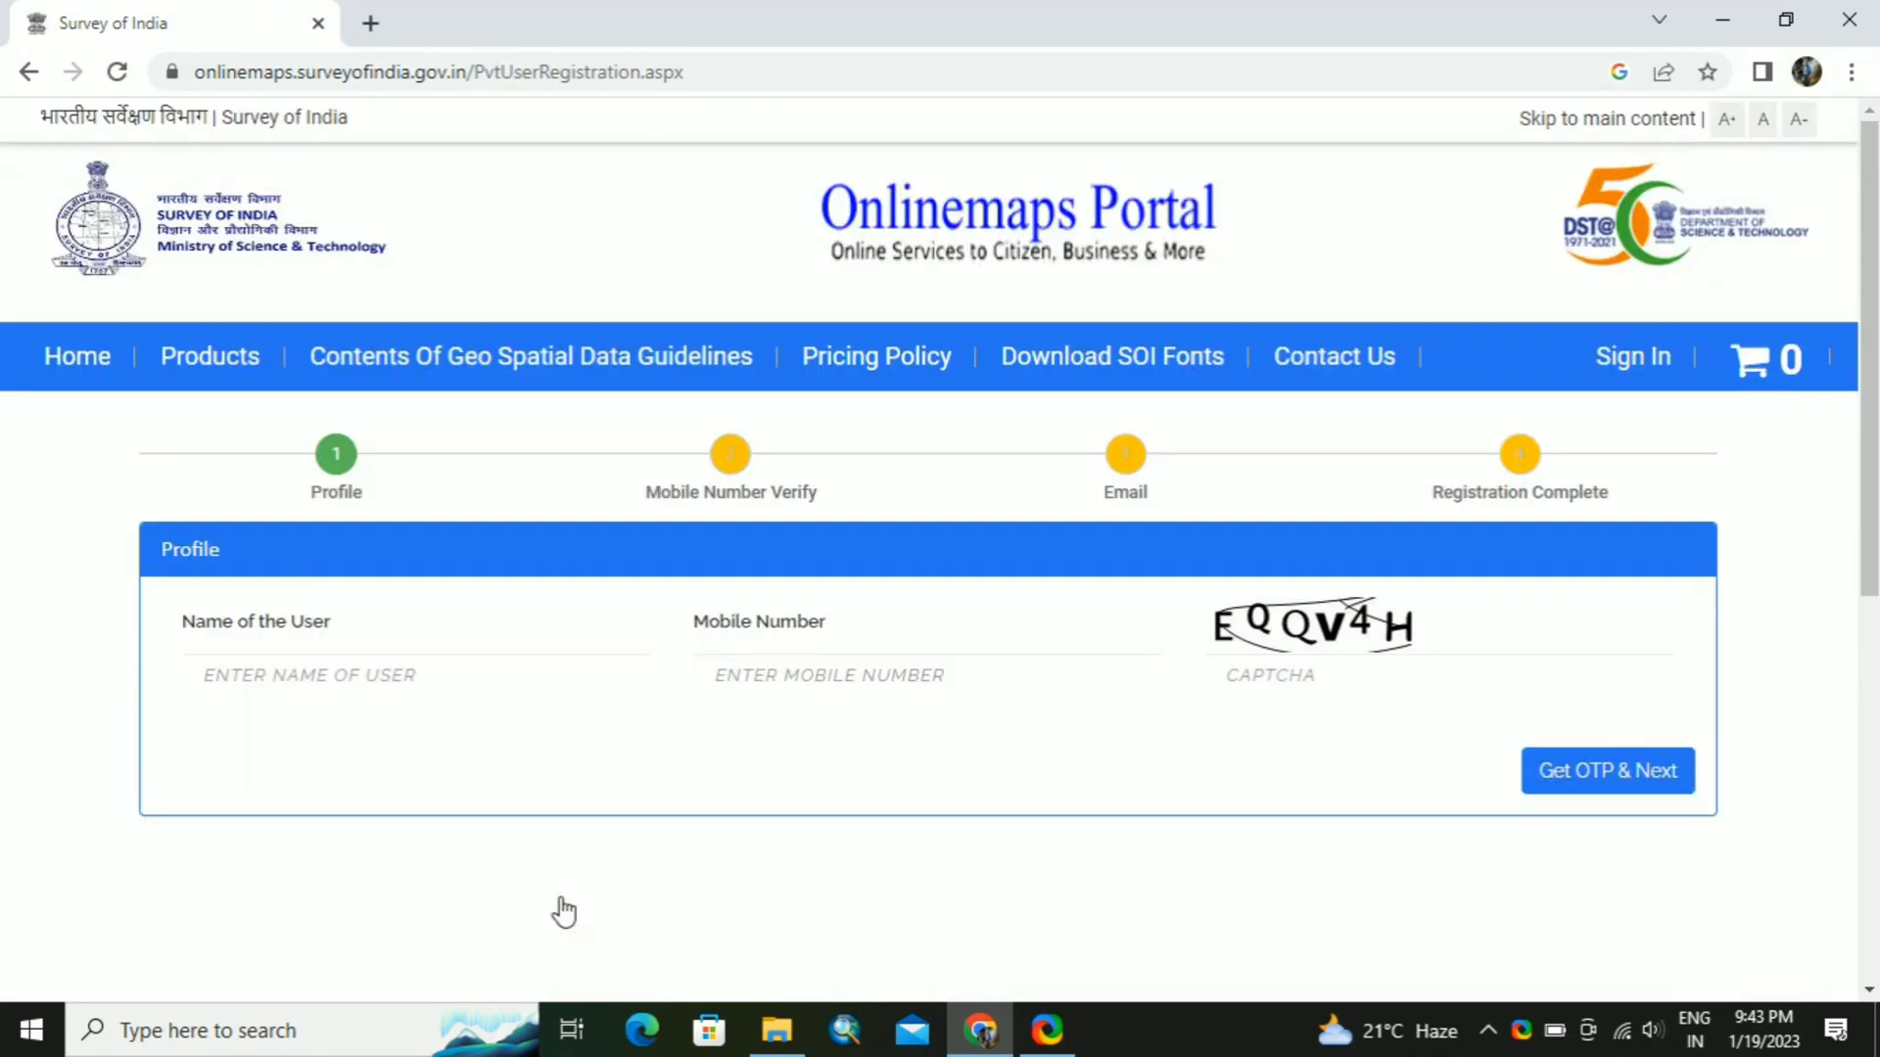
# Step: Enter the user's full name, mobile number and the CAPTCHA, then request the OTP
pyautogui.click(372, 675)
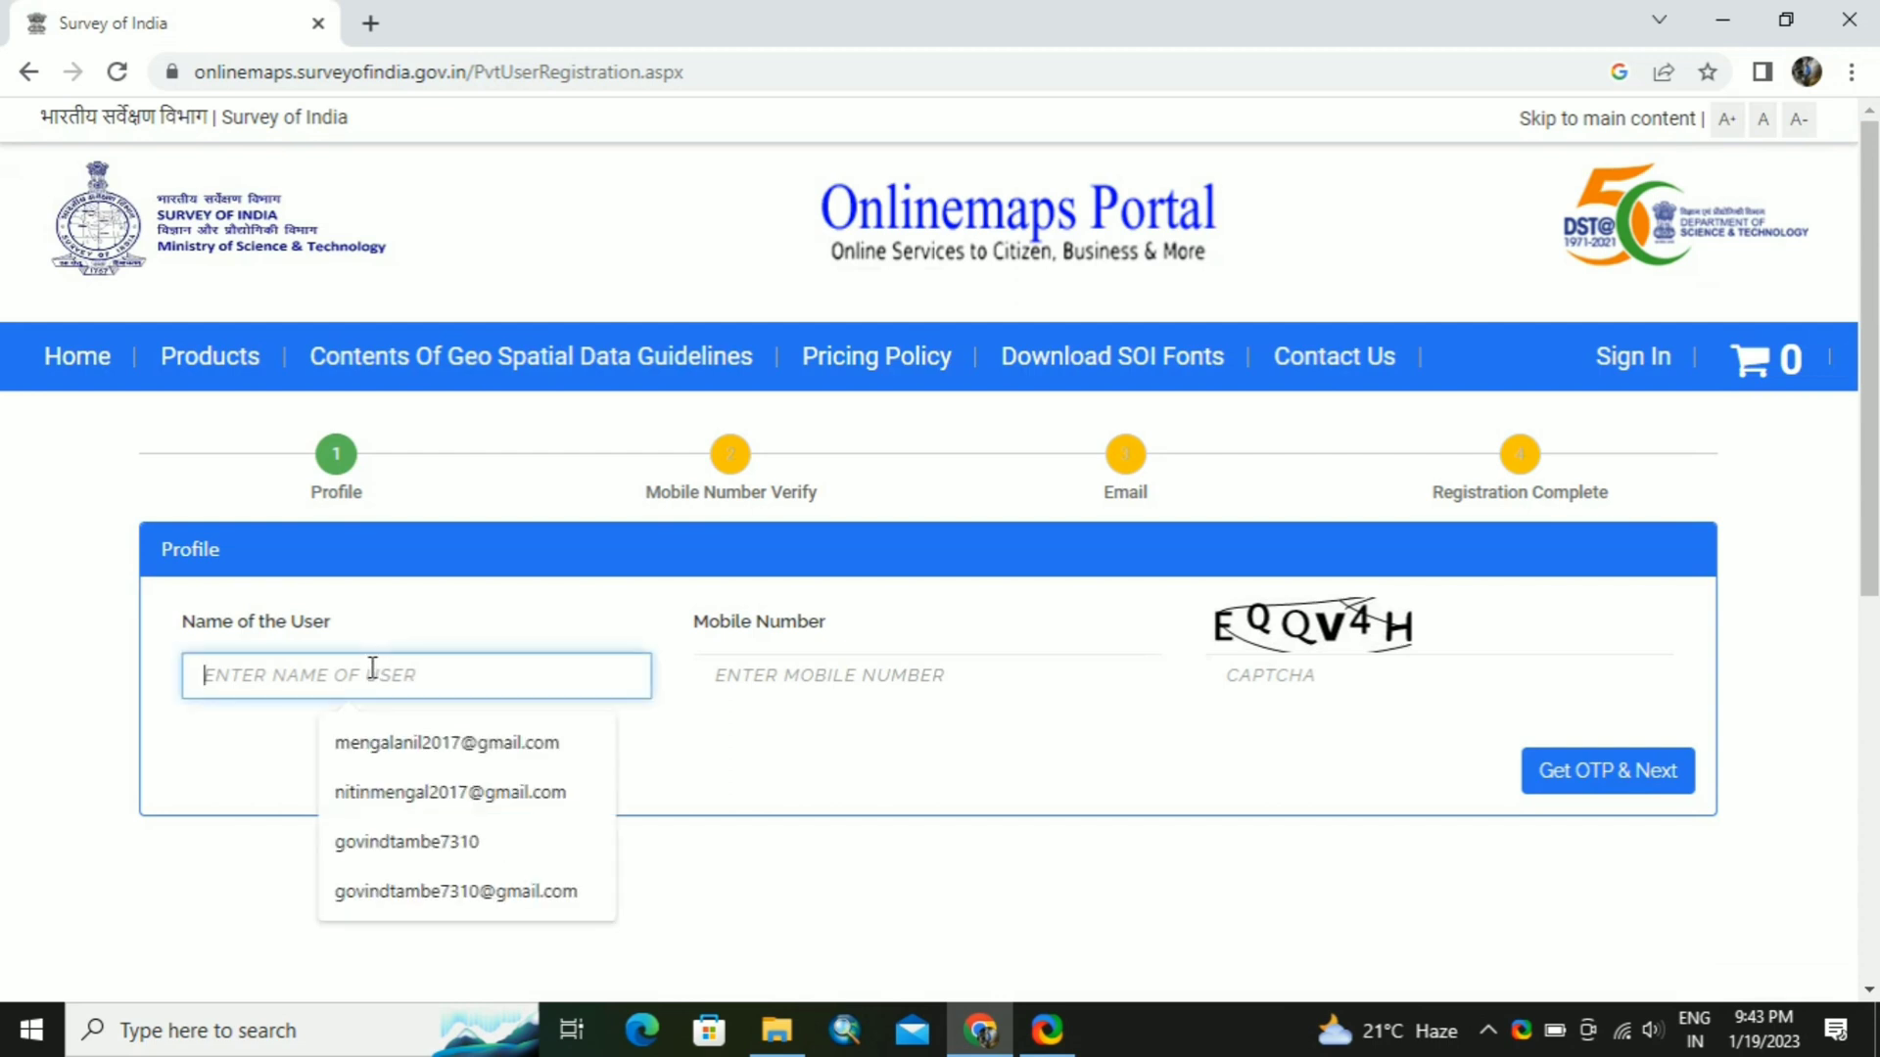
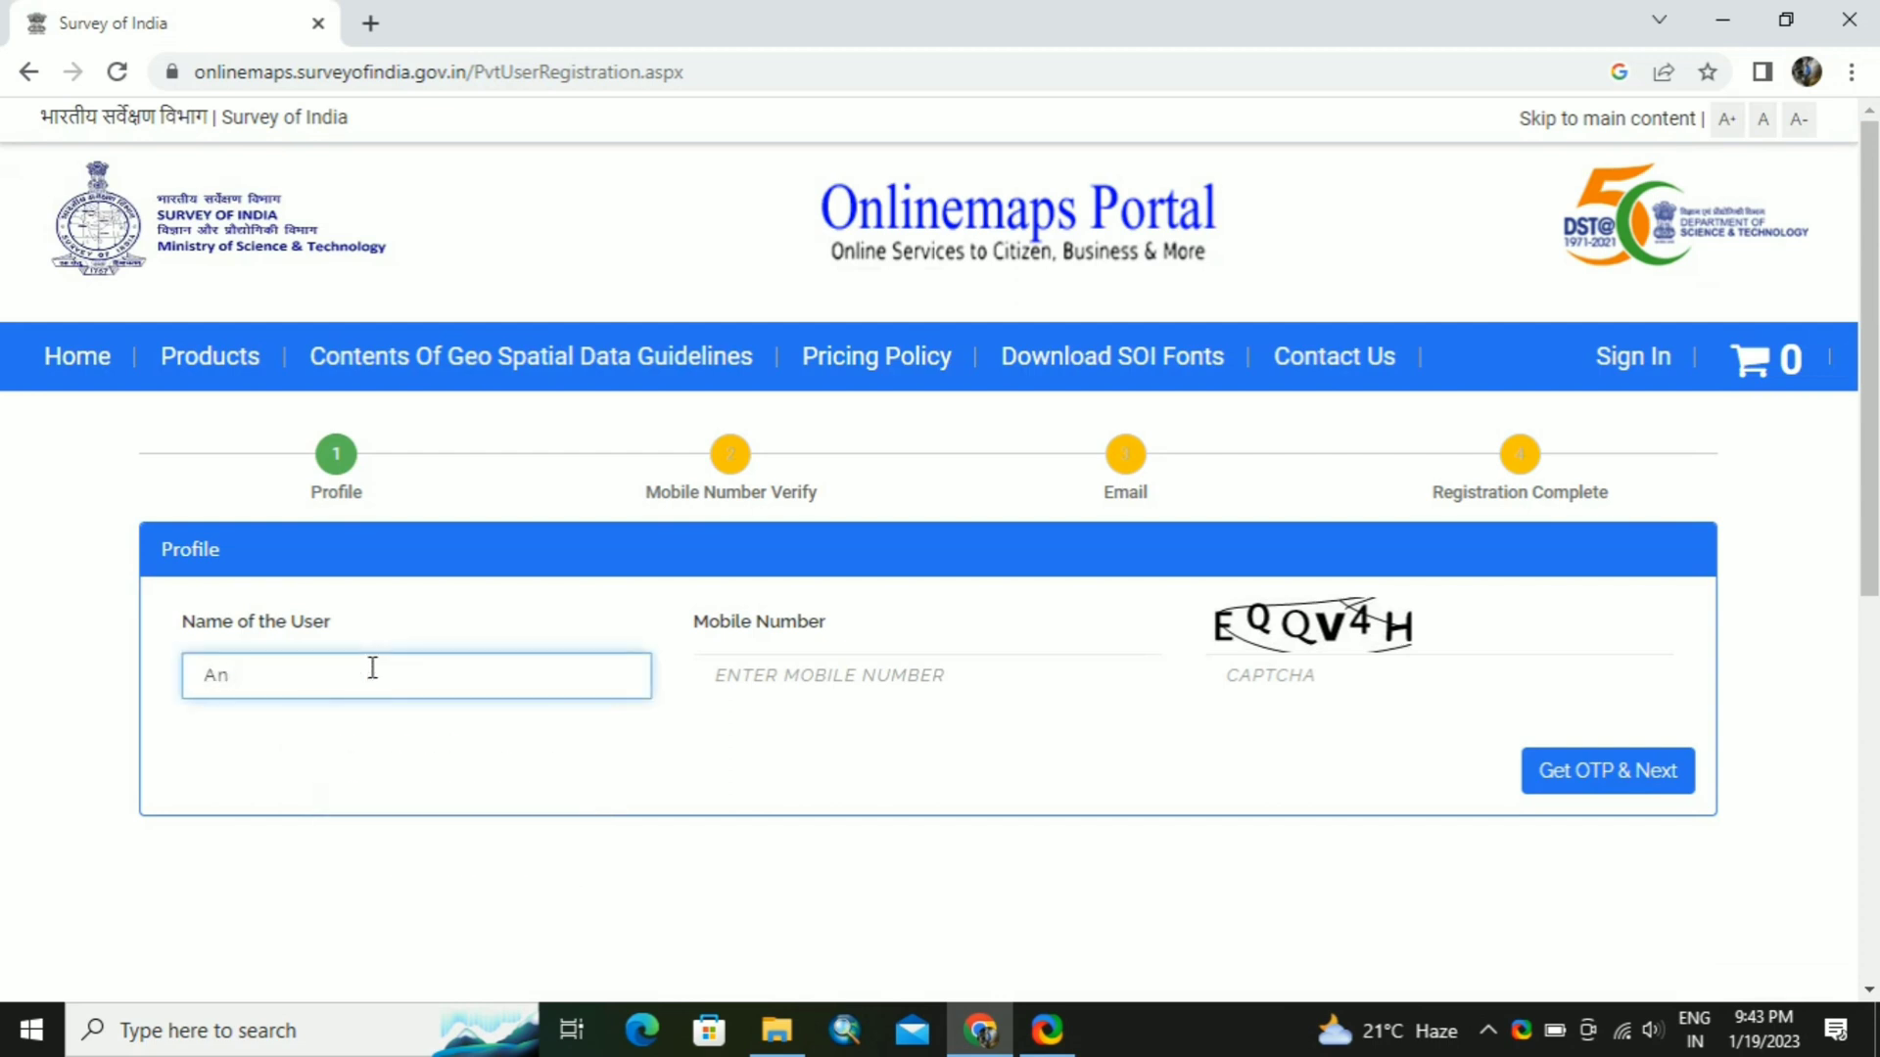
pyautogui.click(742, 674)
pyautogui.write('8')
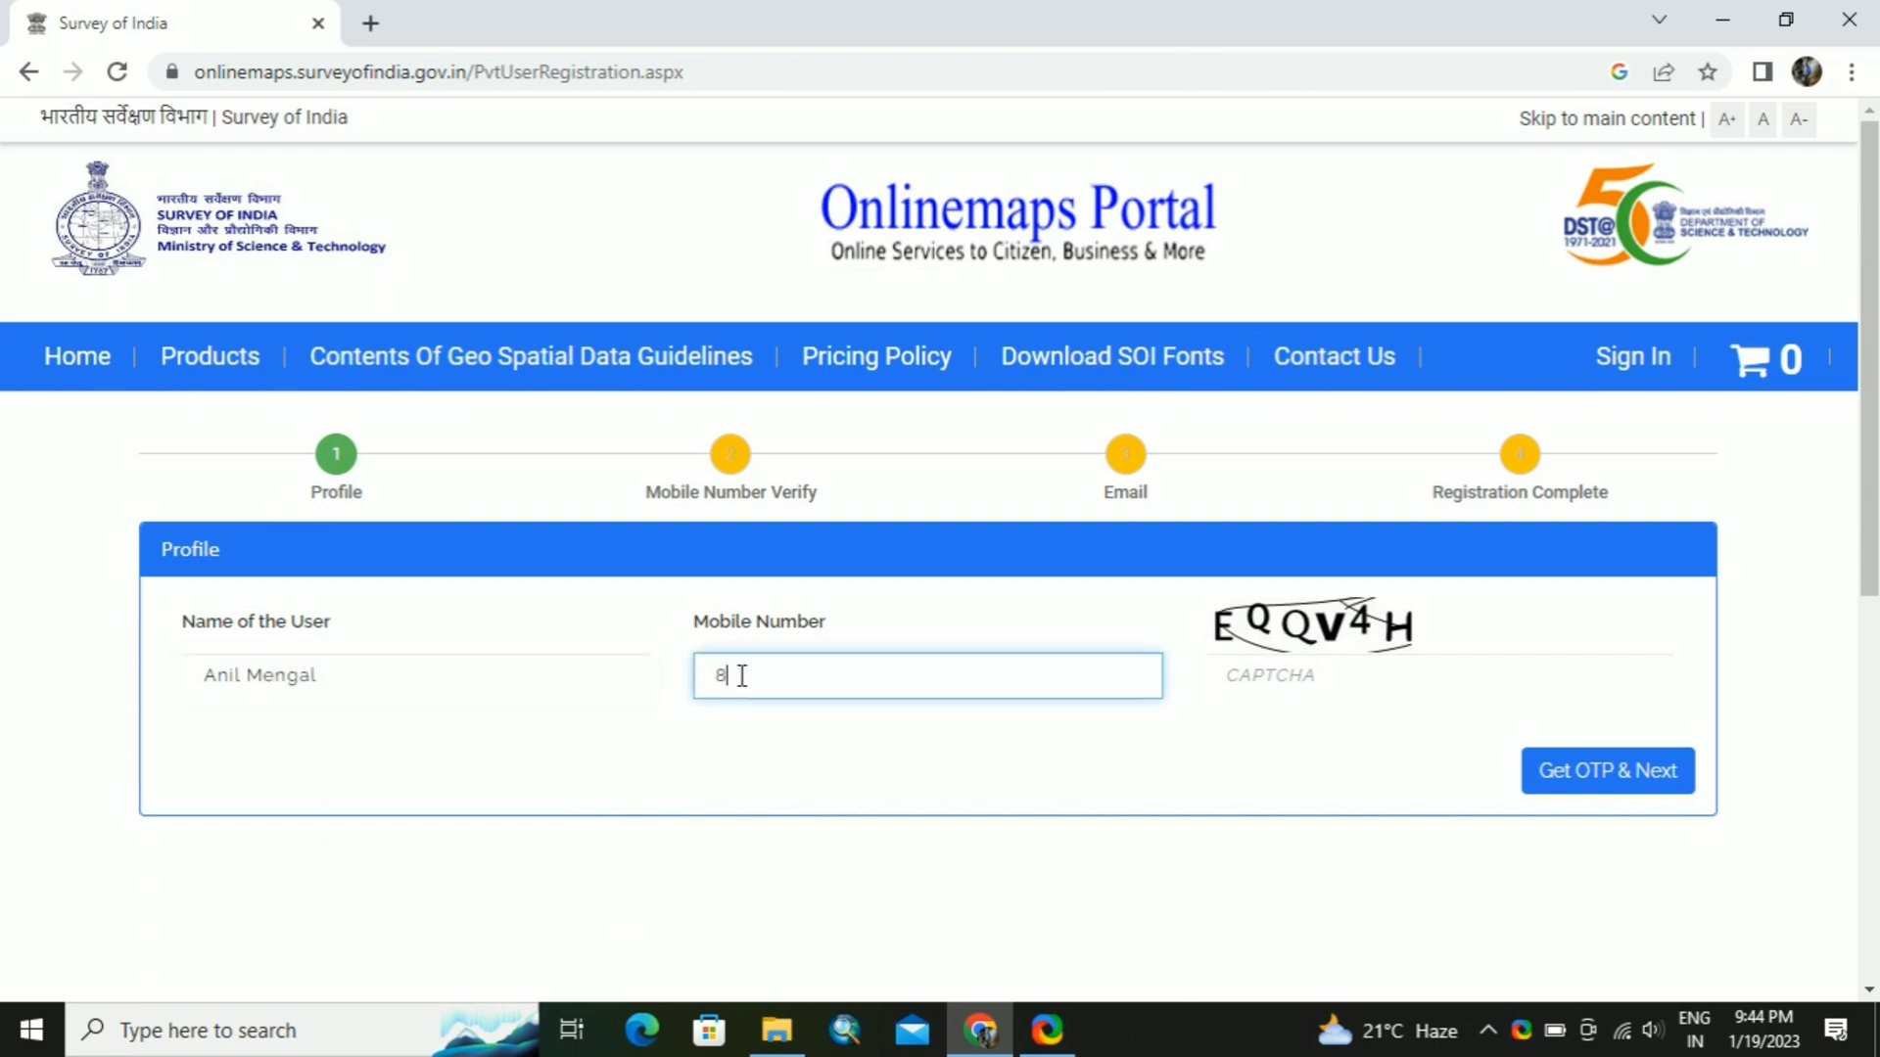
pyautogui.write('0804')
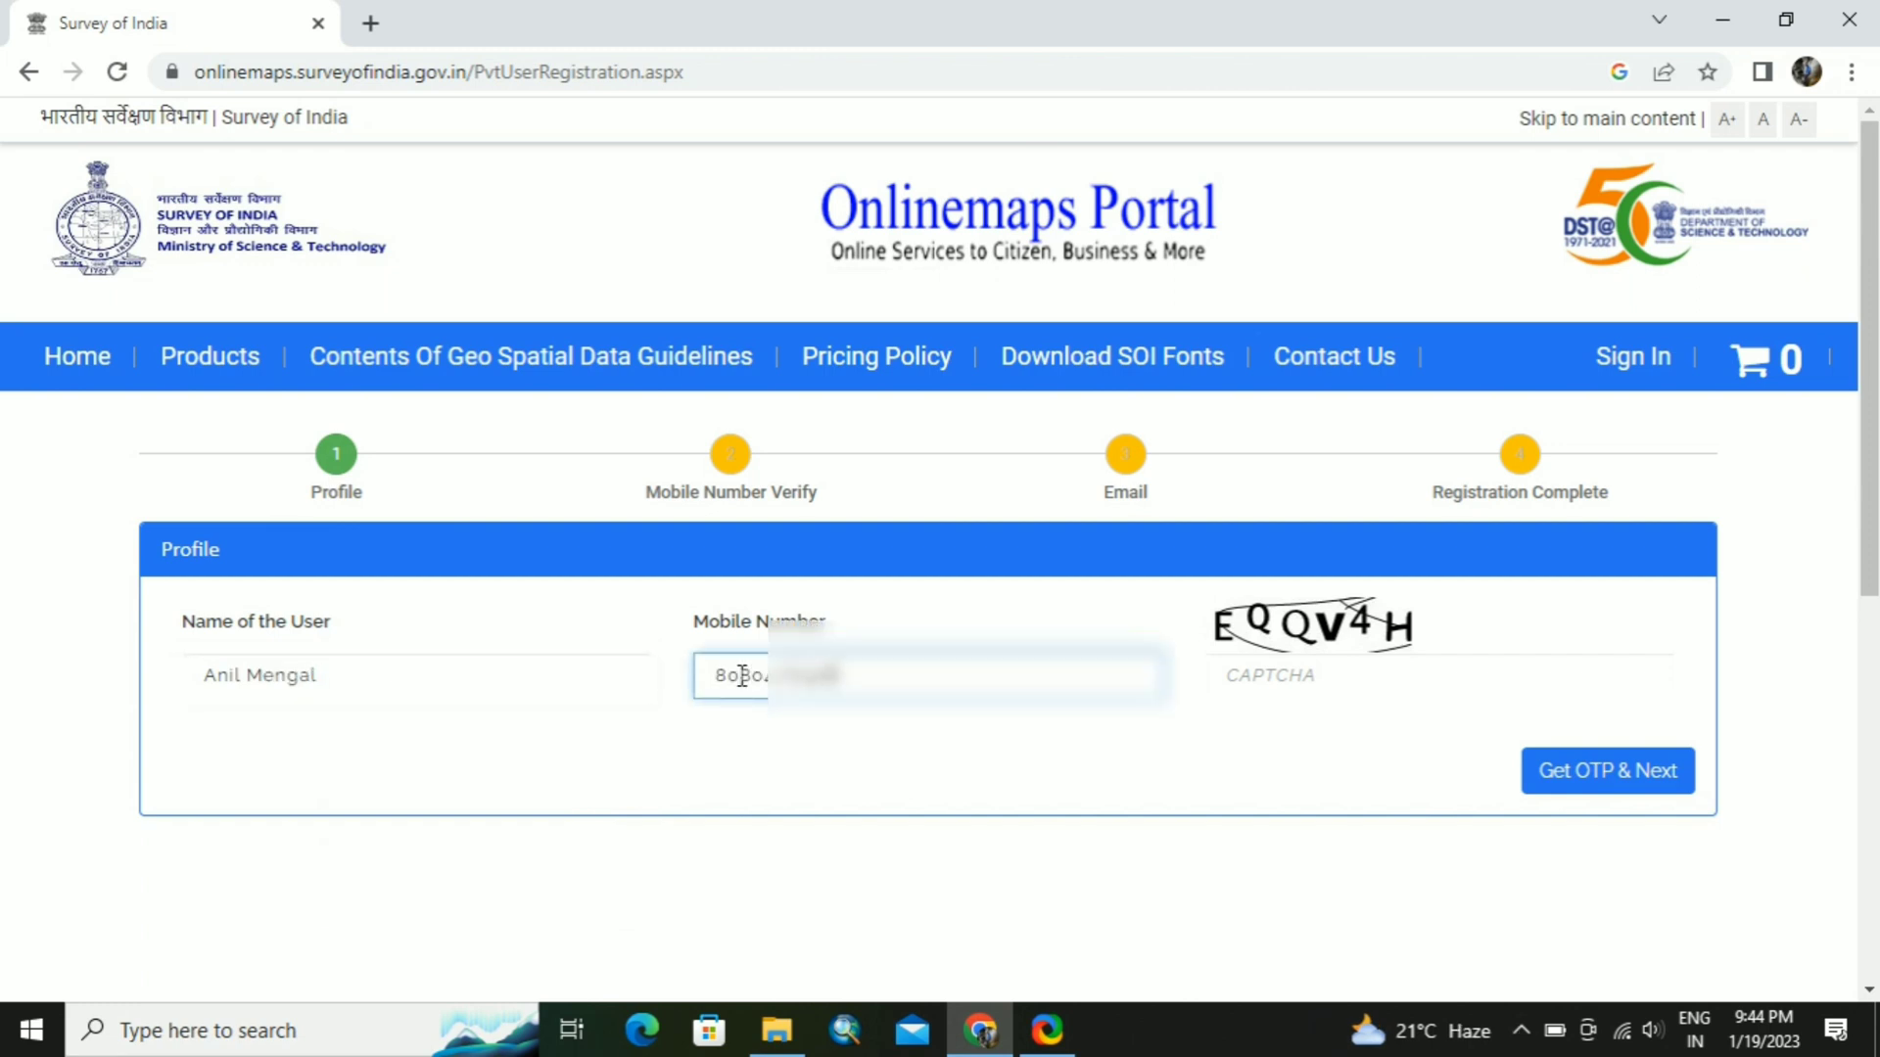
pyautogui.click(1327, 685)
pyautogui.write('EQQV4H')
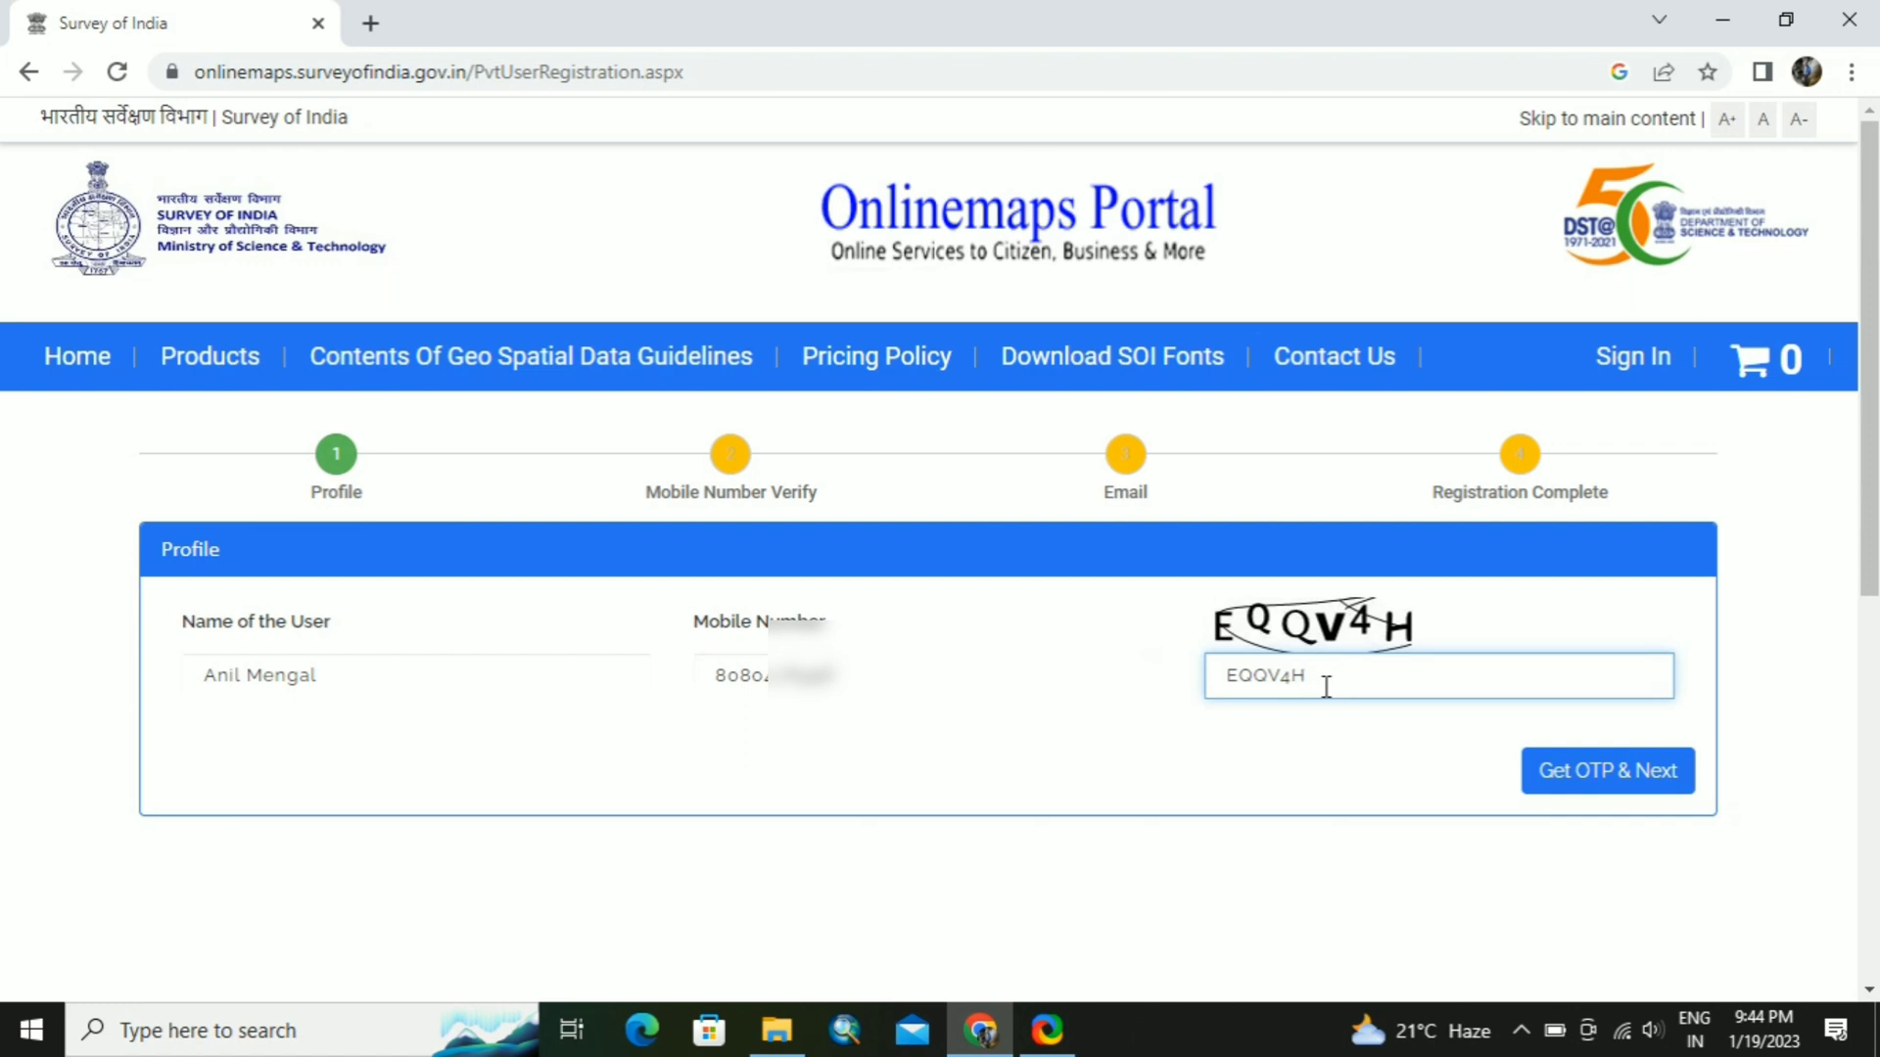
pyautogui.click(1584, 772)
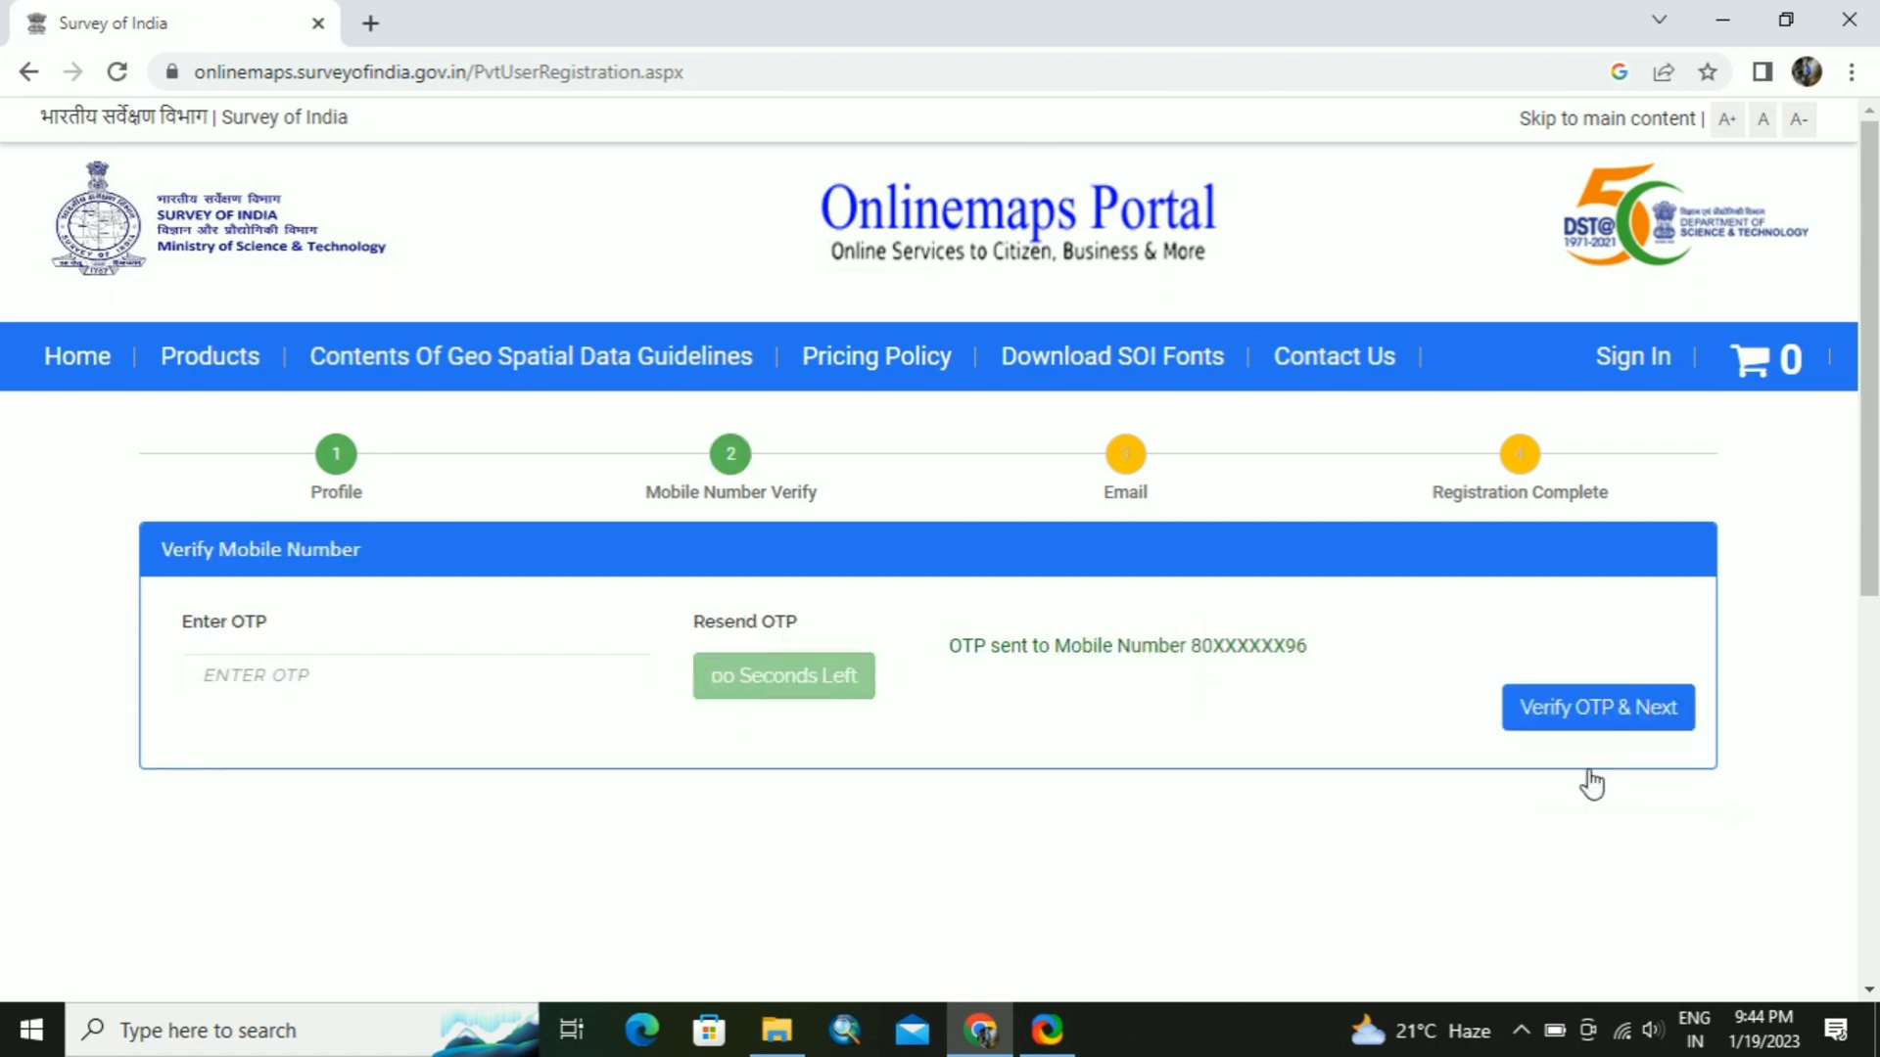
# Step: Enter the received mobile OTP and verify it
pyautogui.click(421, 670)
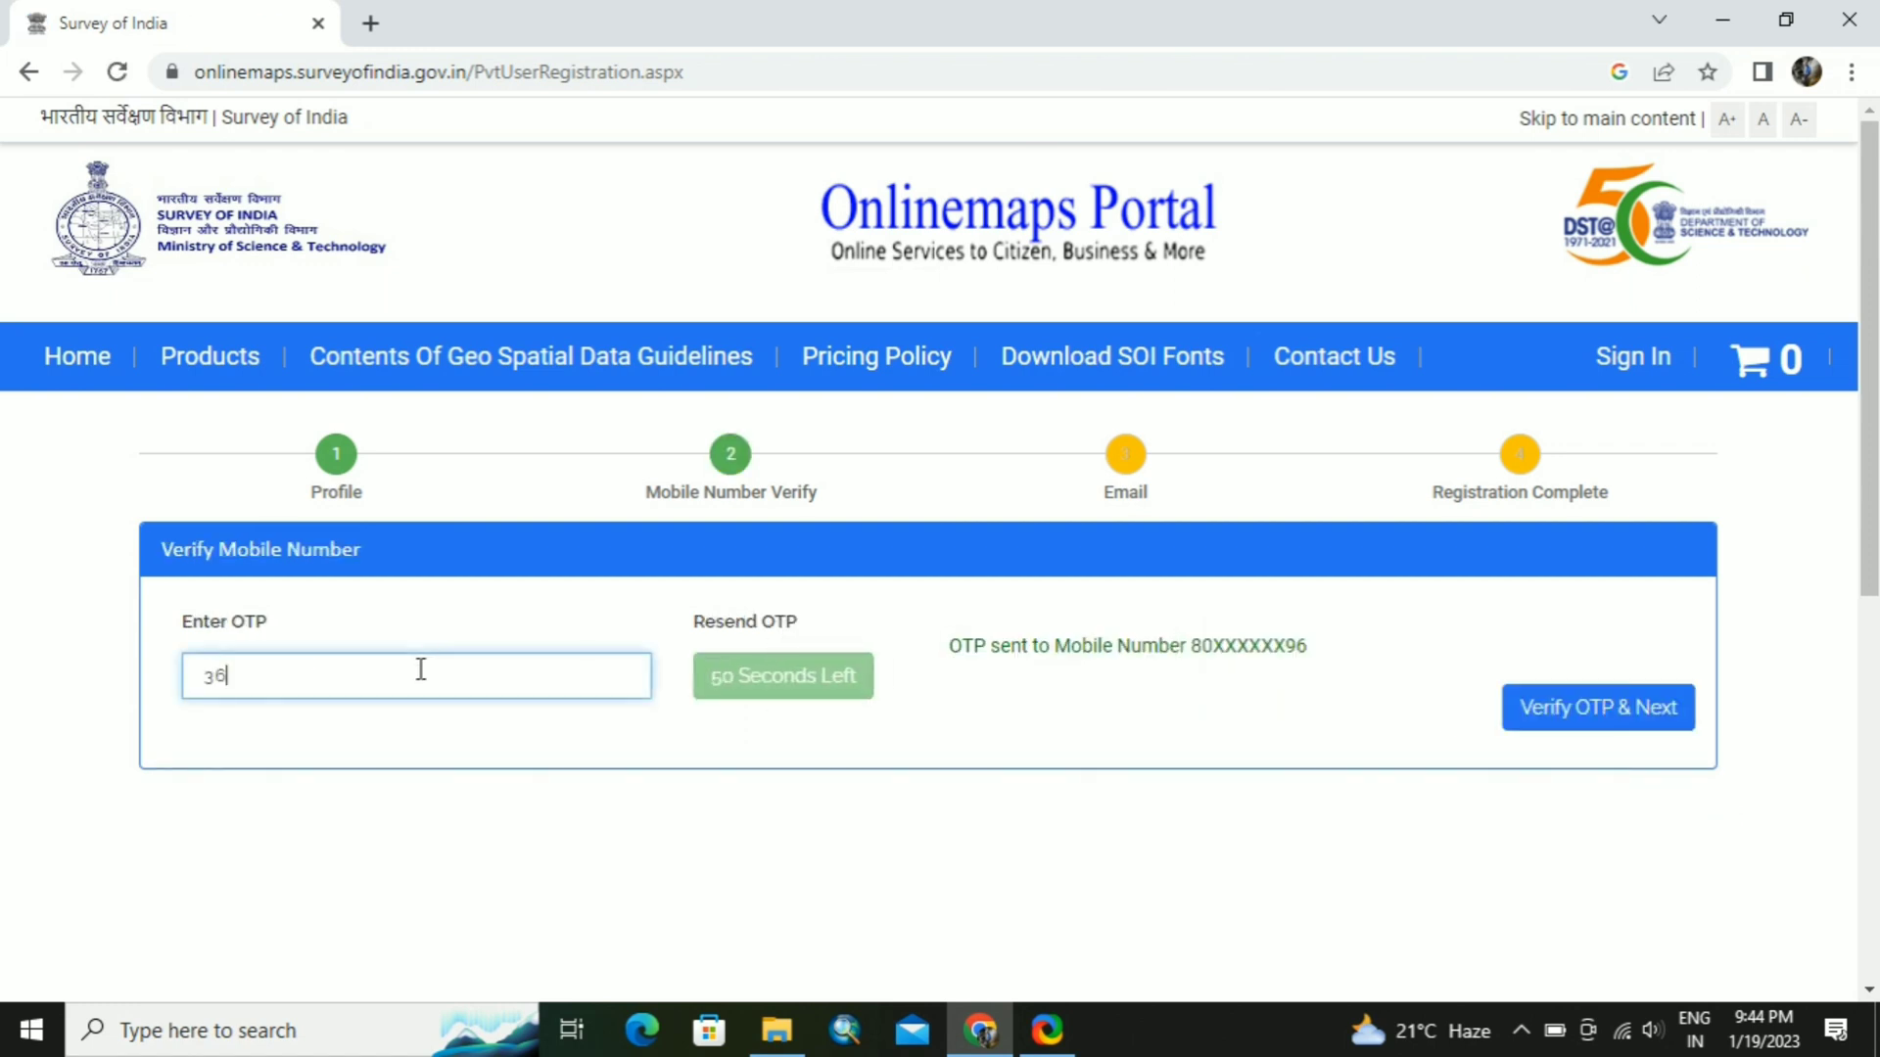
pyautogui.click(1559, 707)
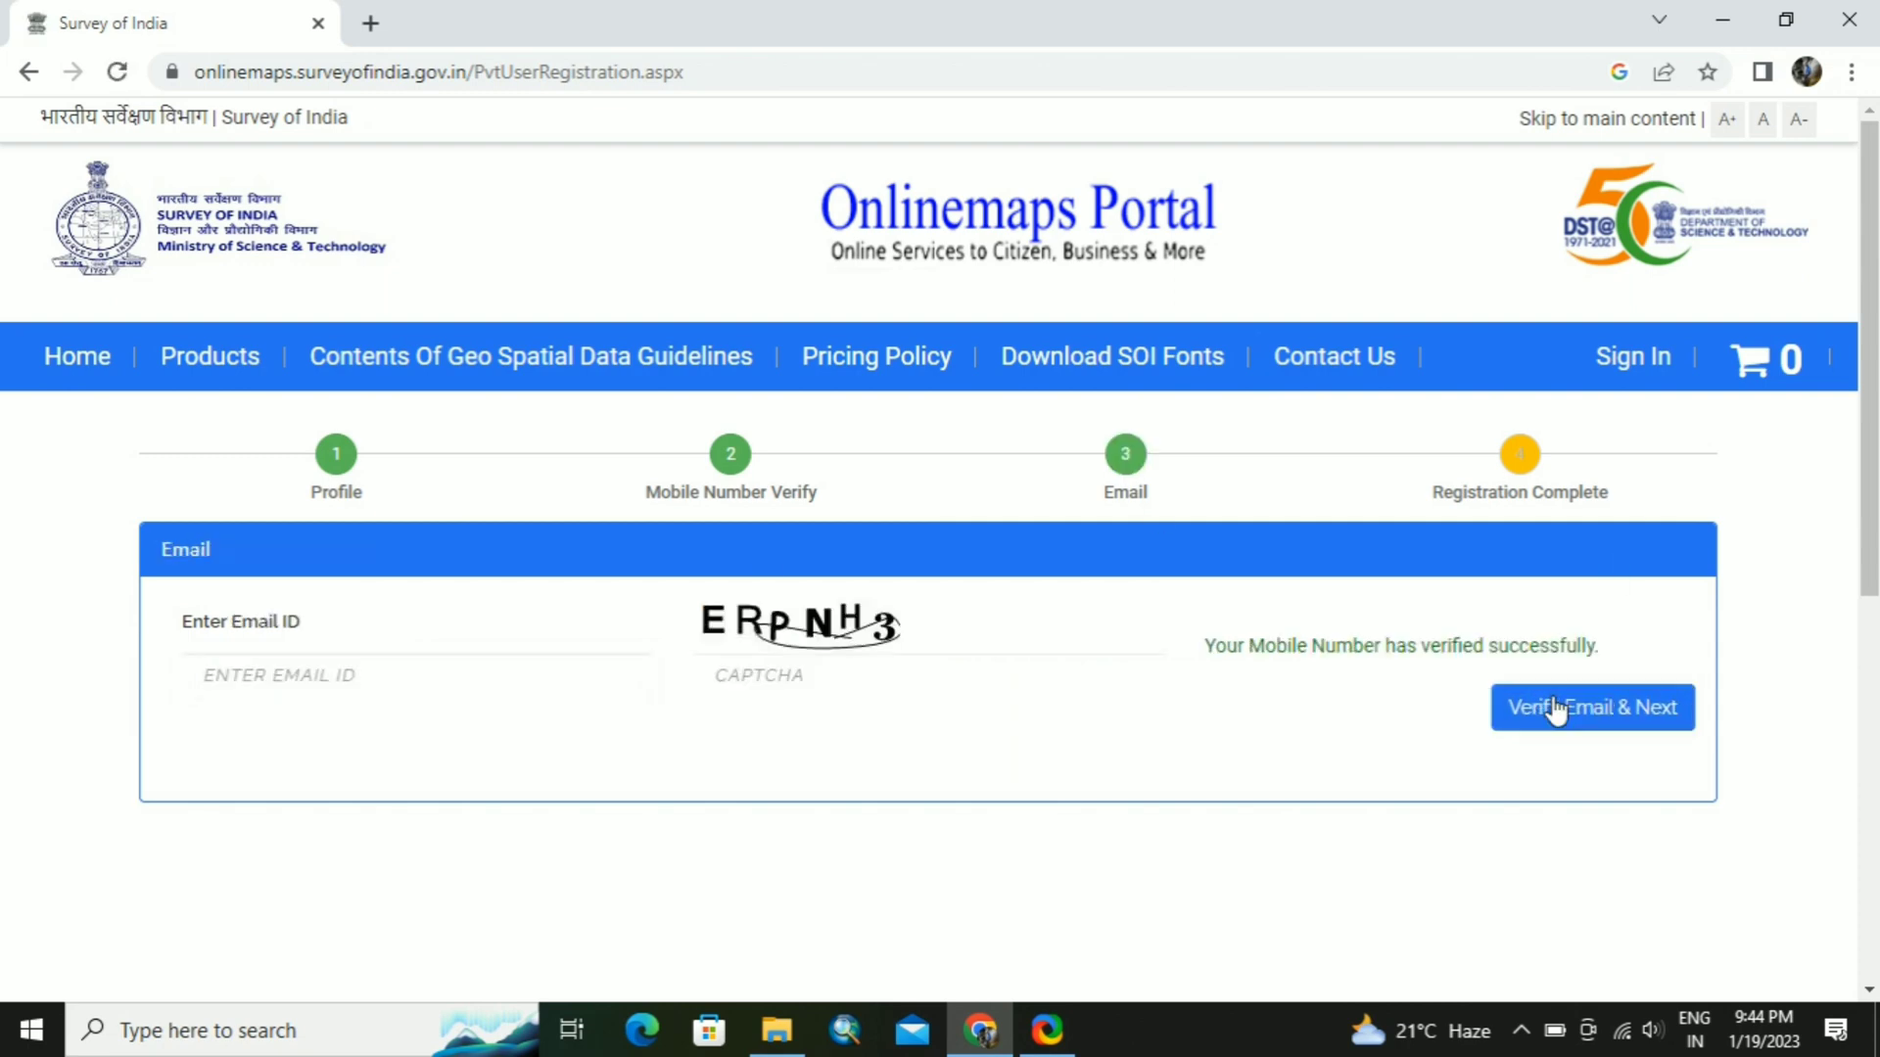
# Step: Enter the user's Gmail address and the CAPTCHA, then verify the e-mail
pyautogui.click(362, 685)
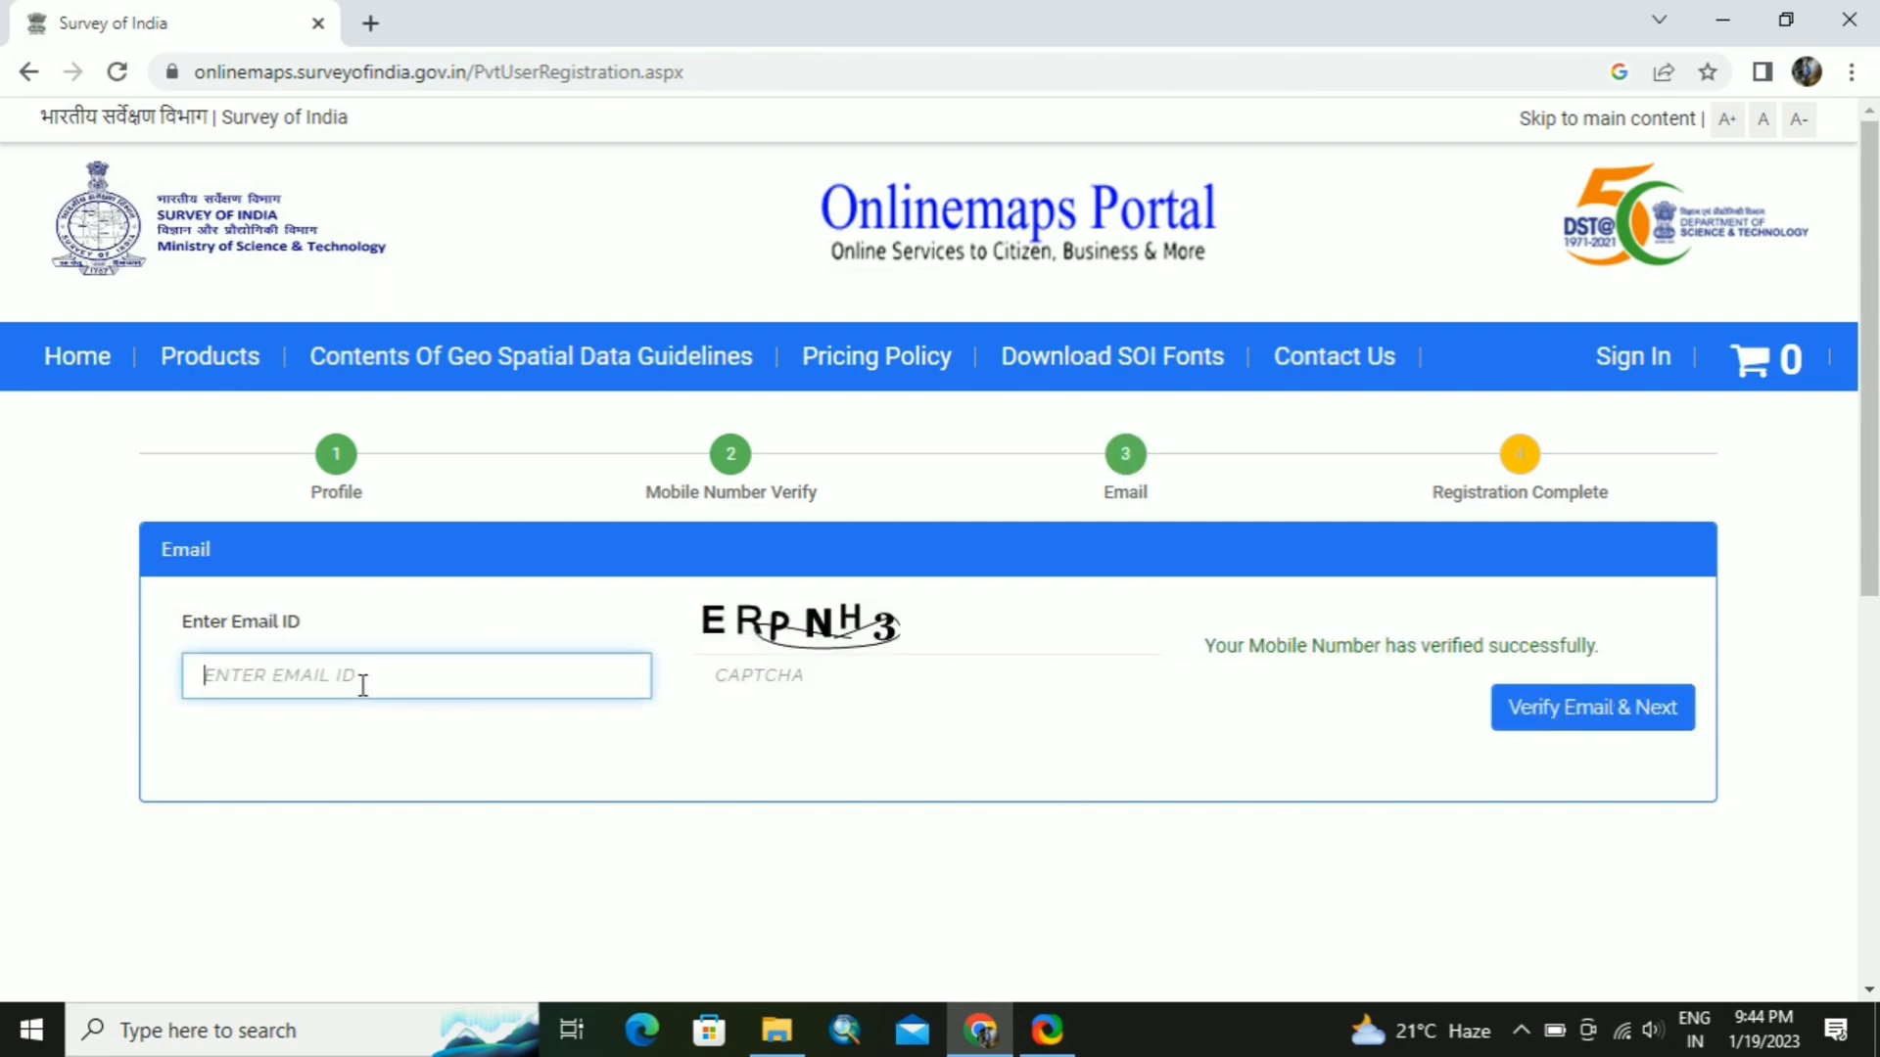
pyautogui.click(859, 682)
pyautogui.write('ERP')
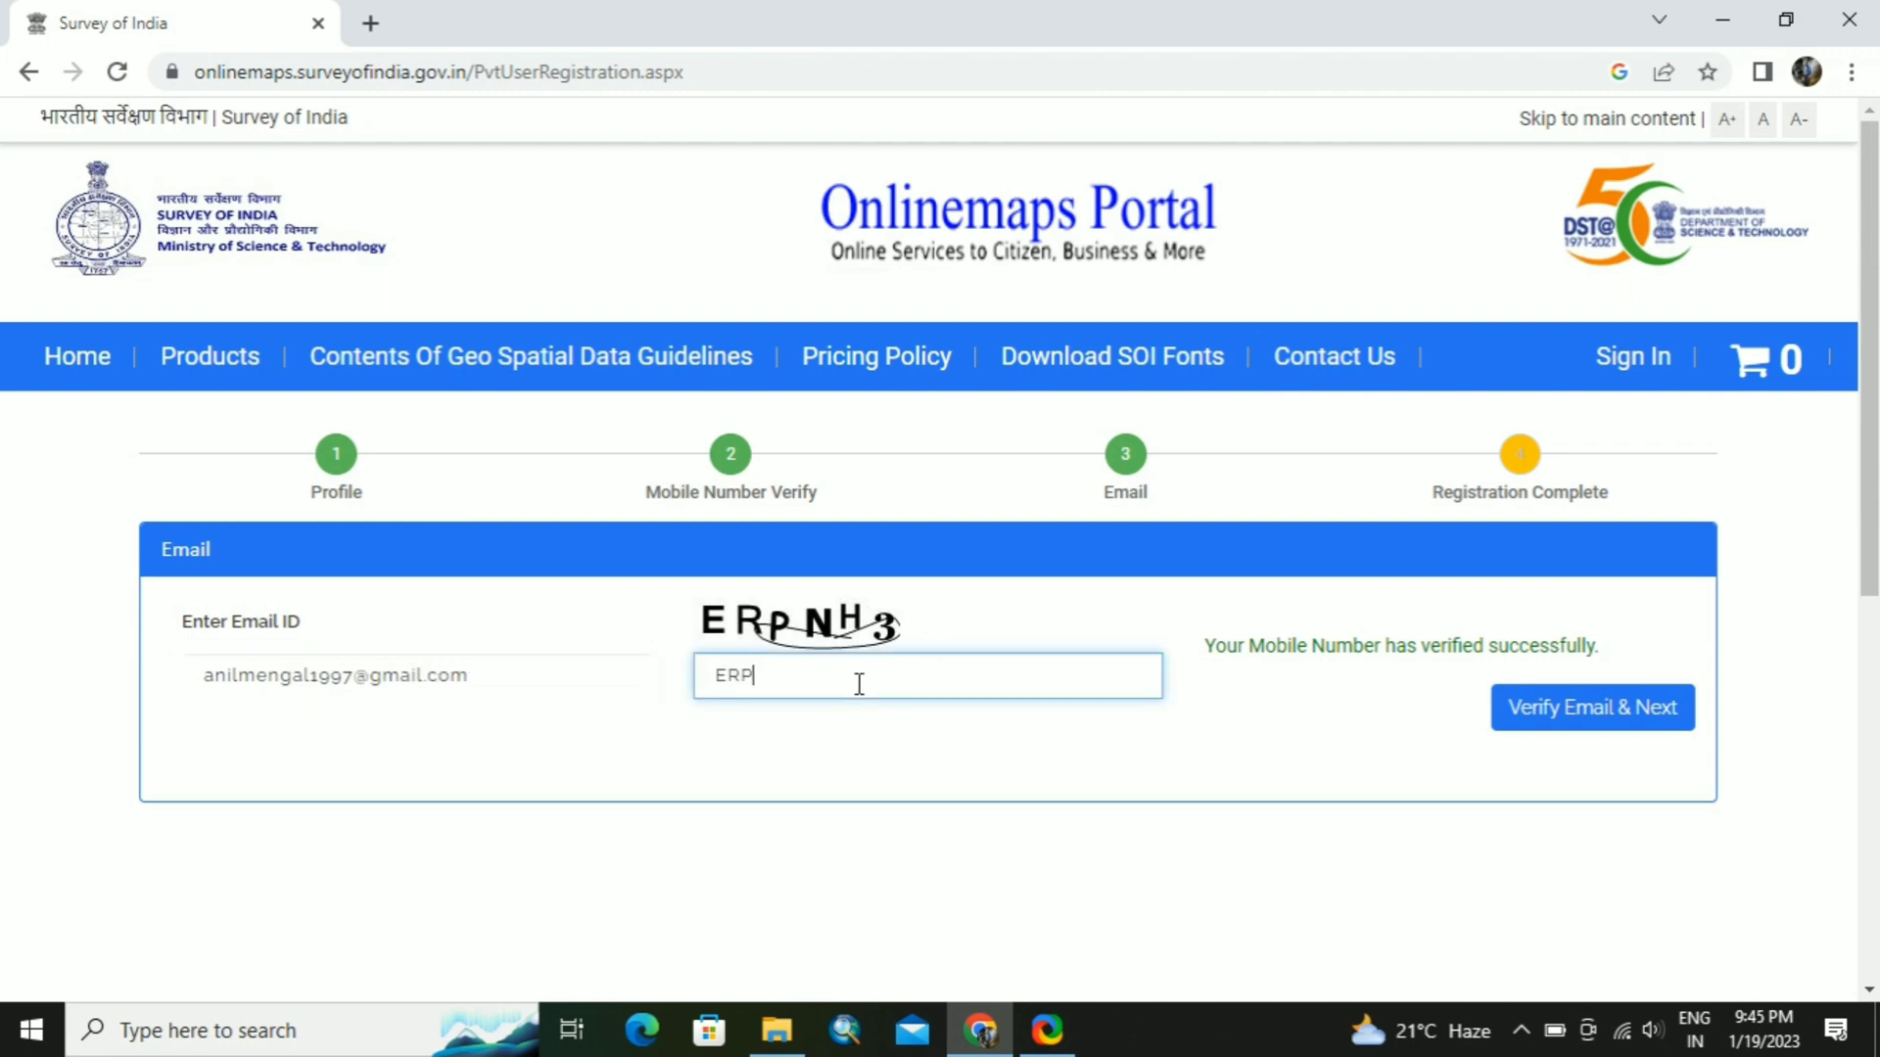
pyautogui.write('NH3')
pyautogui.click(1529, 711)
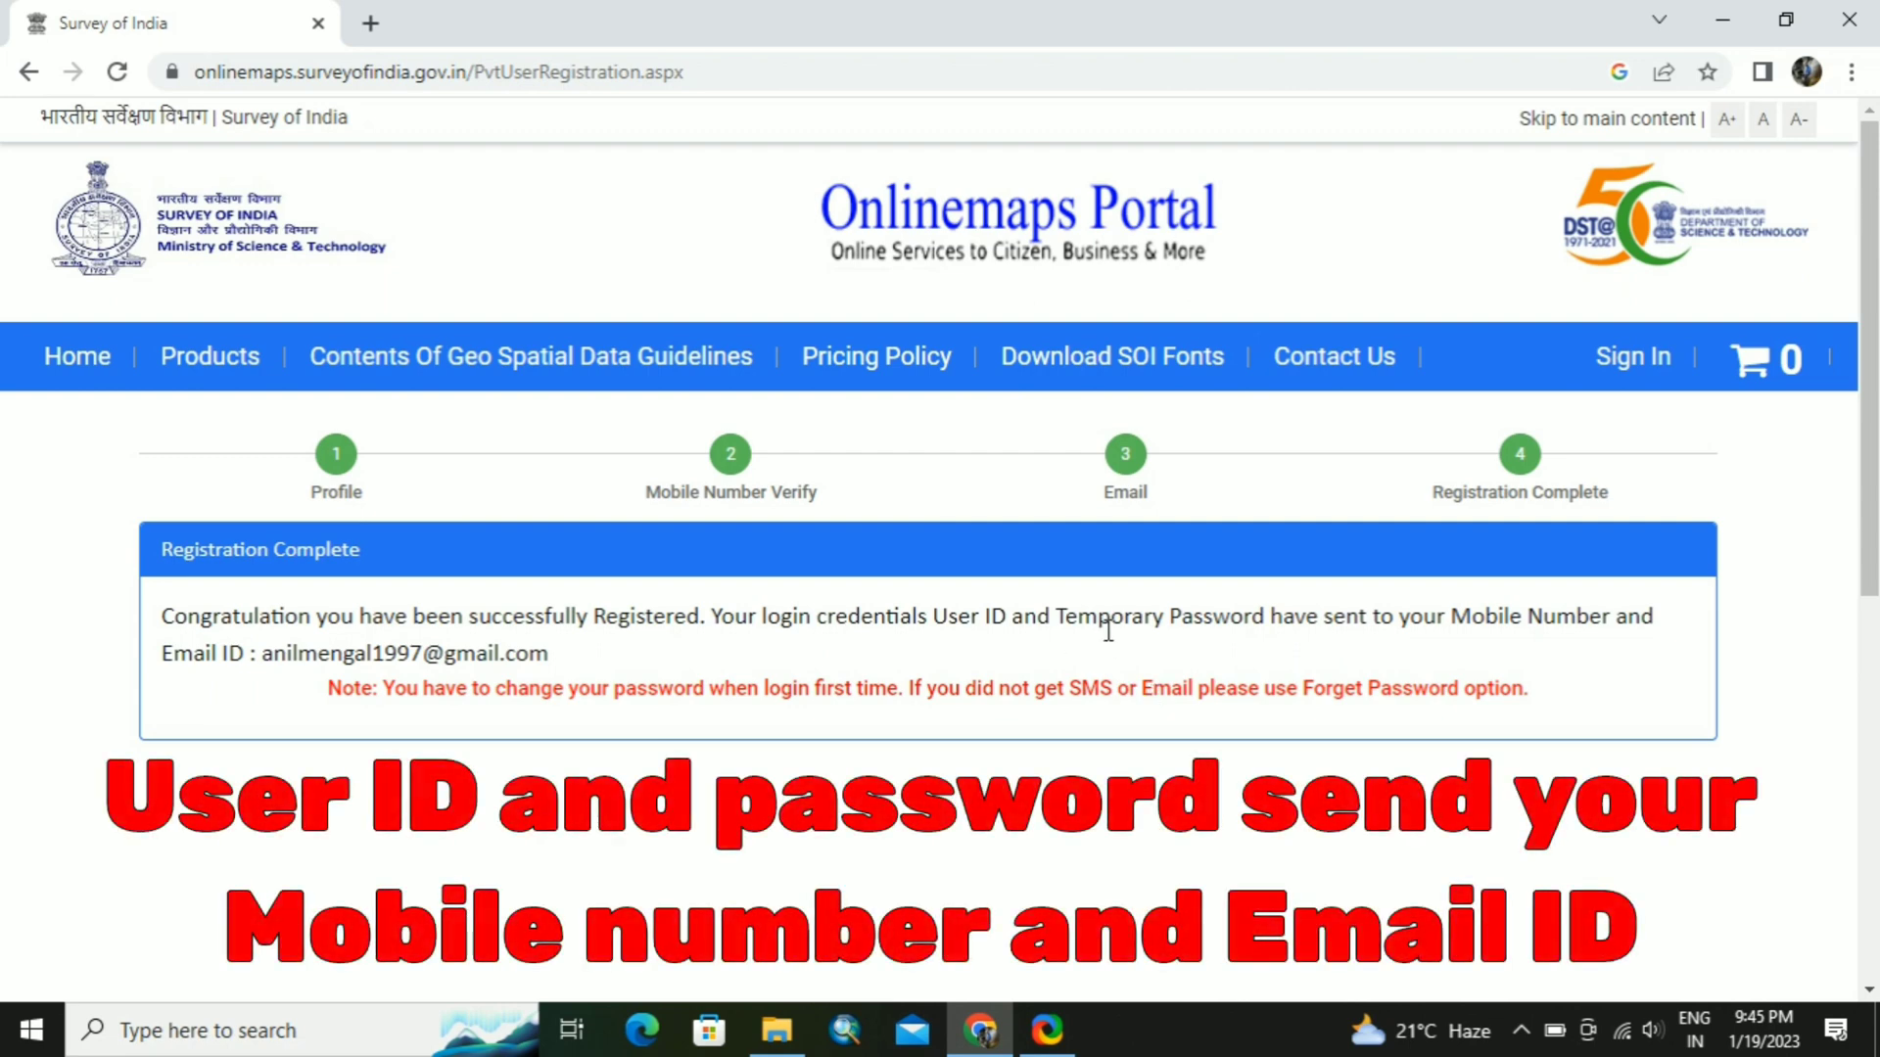
# Step: Sign in with the temporary user ID, password and the CAPTCHA
pyautogui.click(1625, 374)
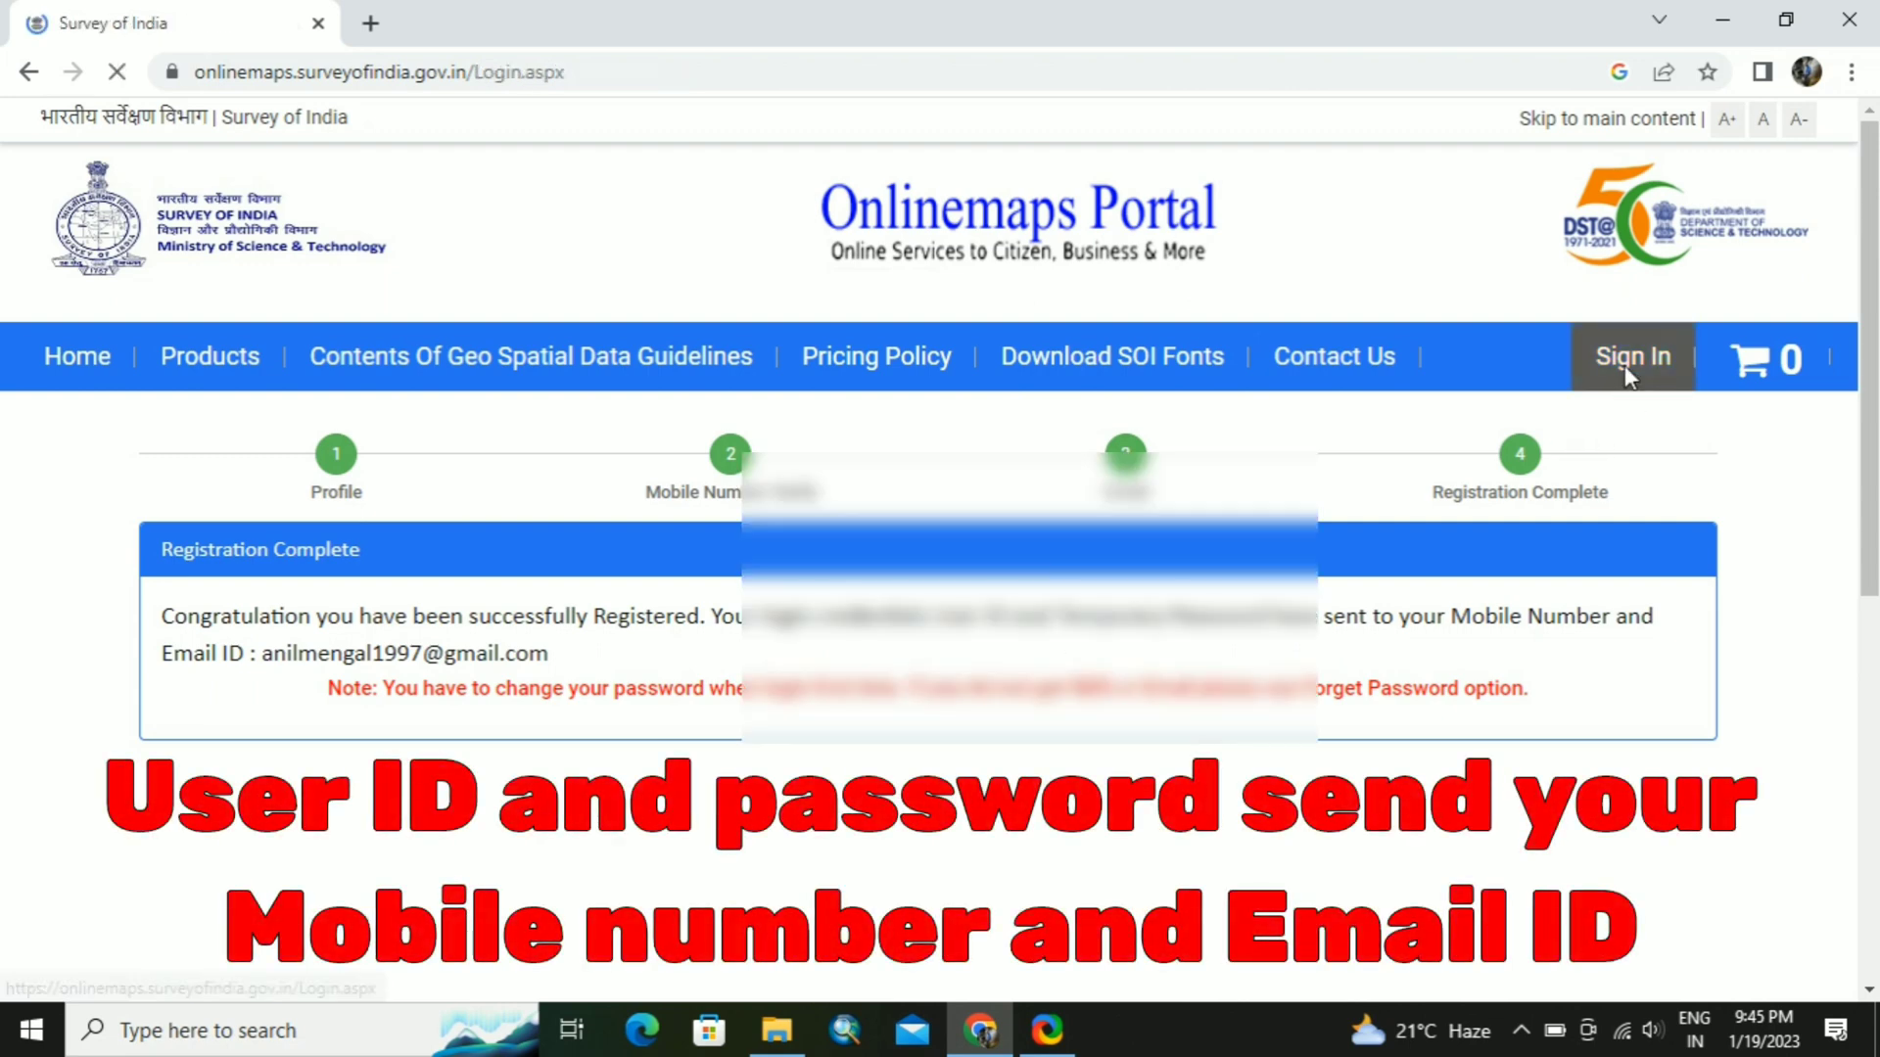
pyautogui.moveTo(862, 519); pyautogui.dragTo(595, 515)
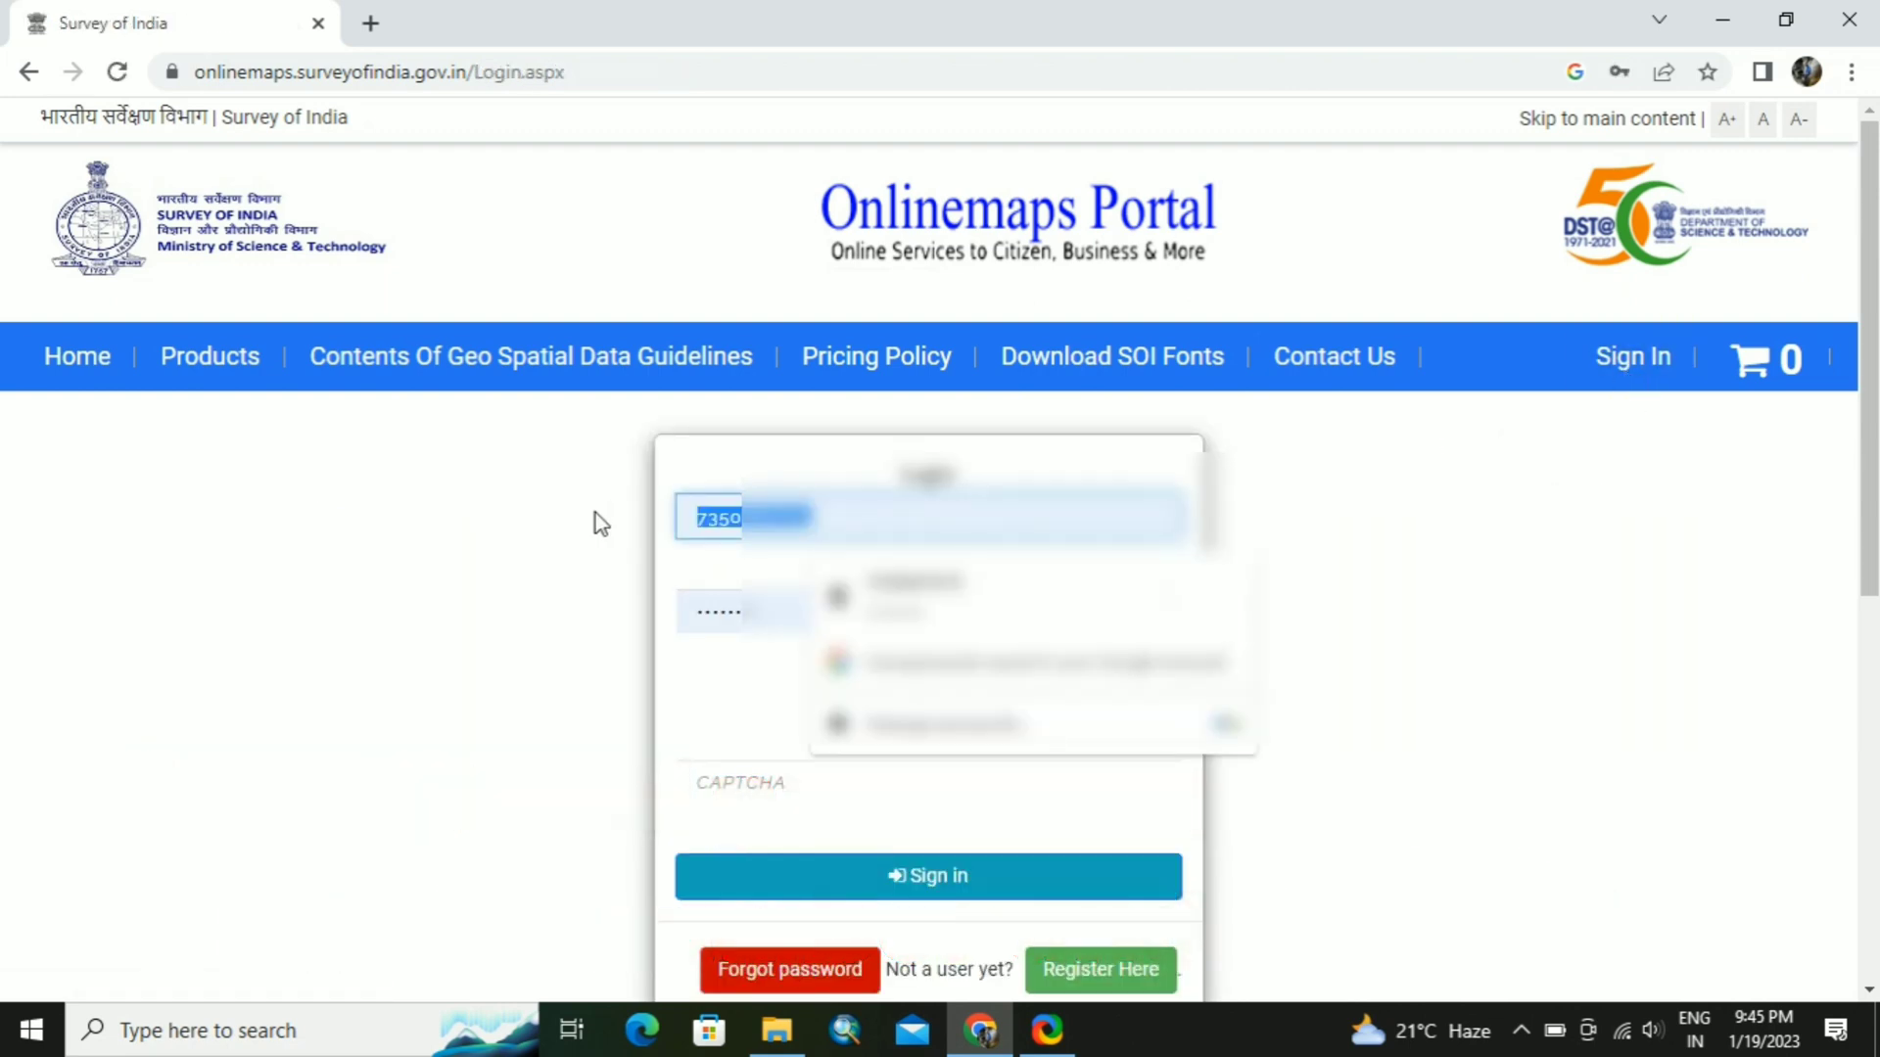
pyautogui.write('808c')
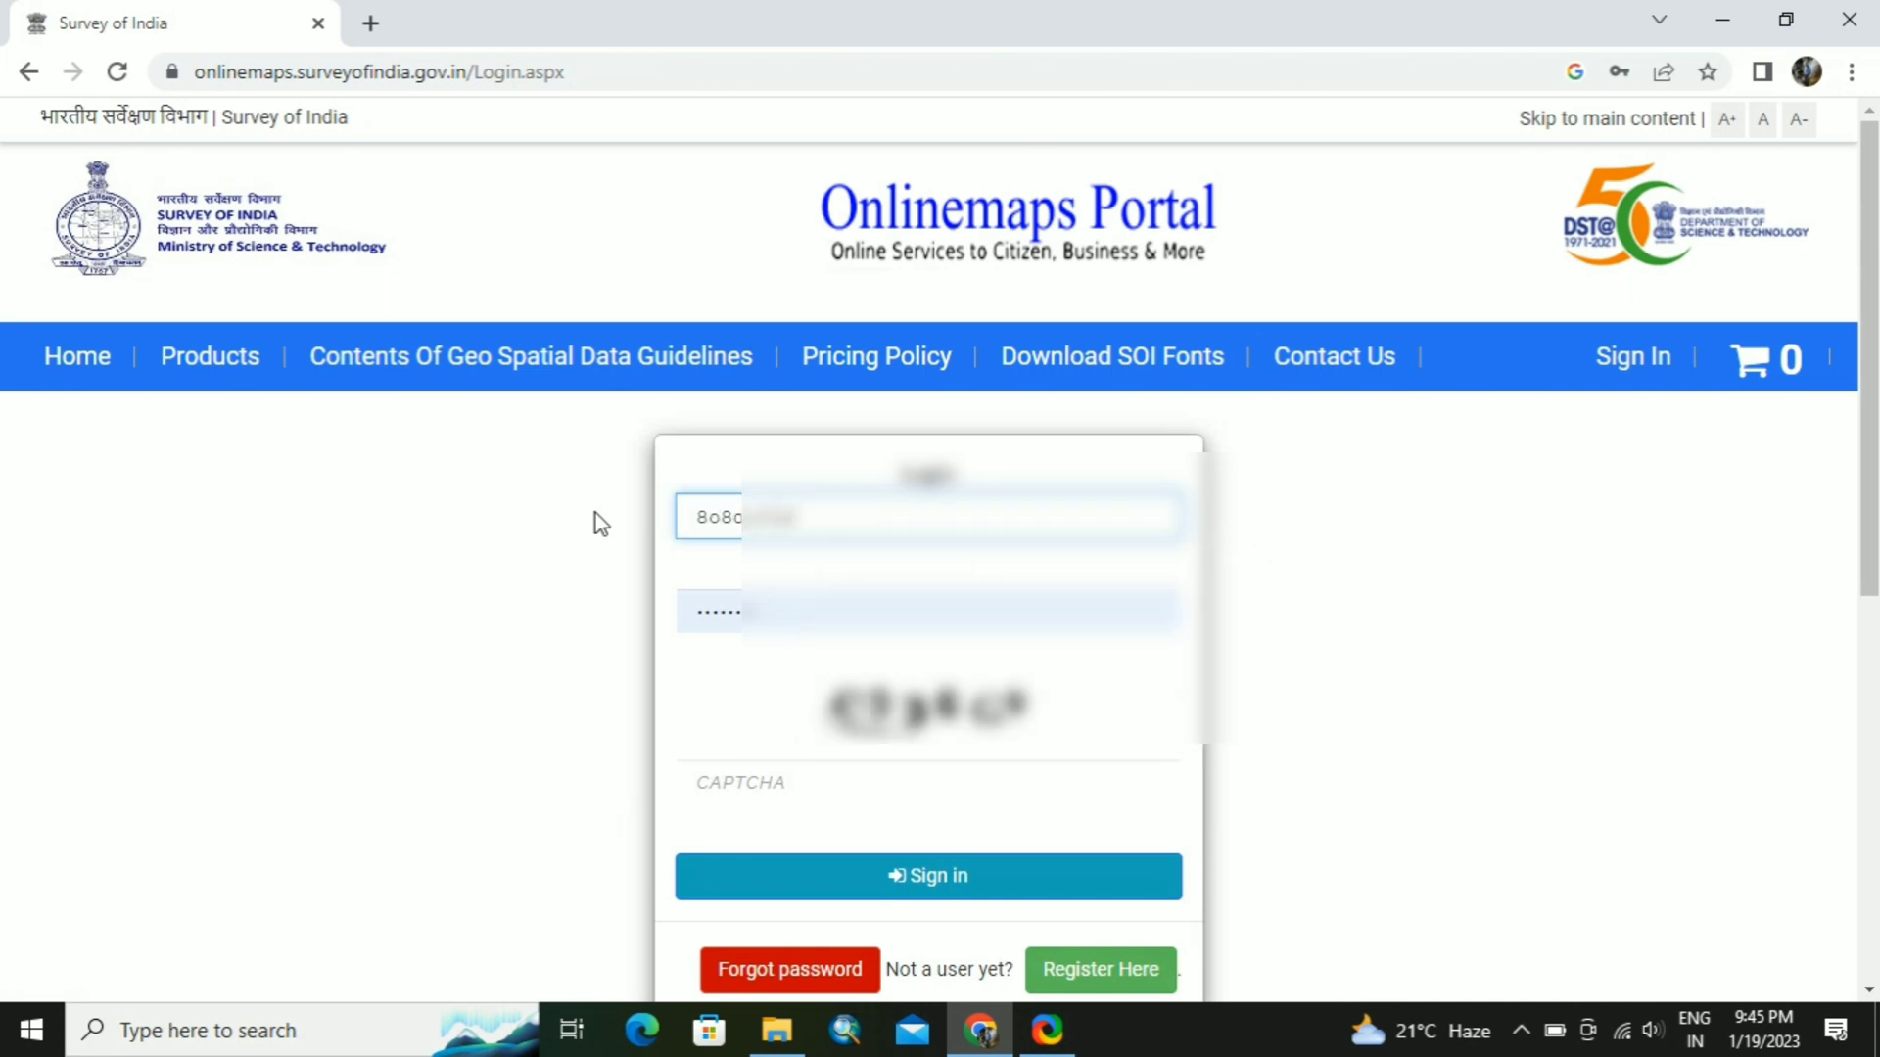
pyautogui.press('Tab')
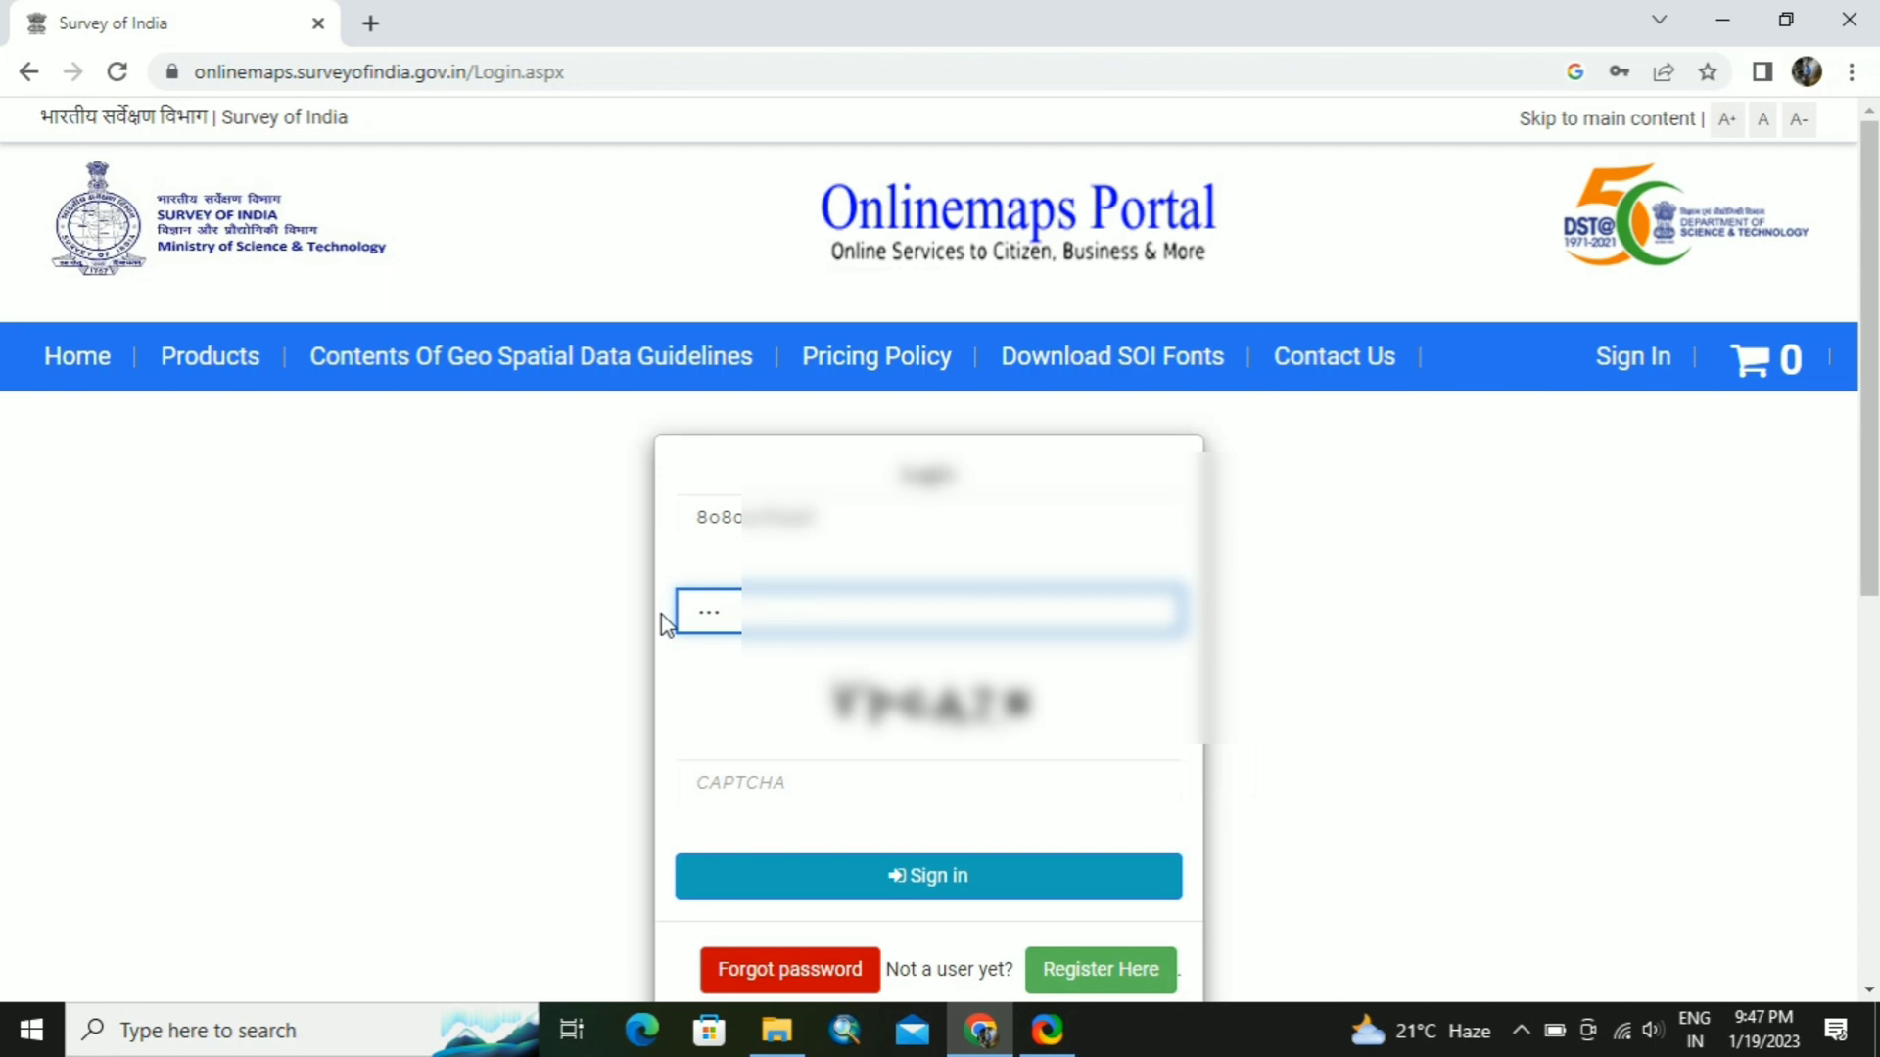
pyautogui.write('••••••')
pyautogui.click(775, 773)
pyautogui.write('YPCA')
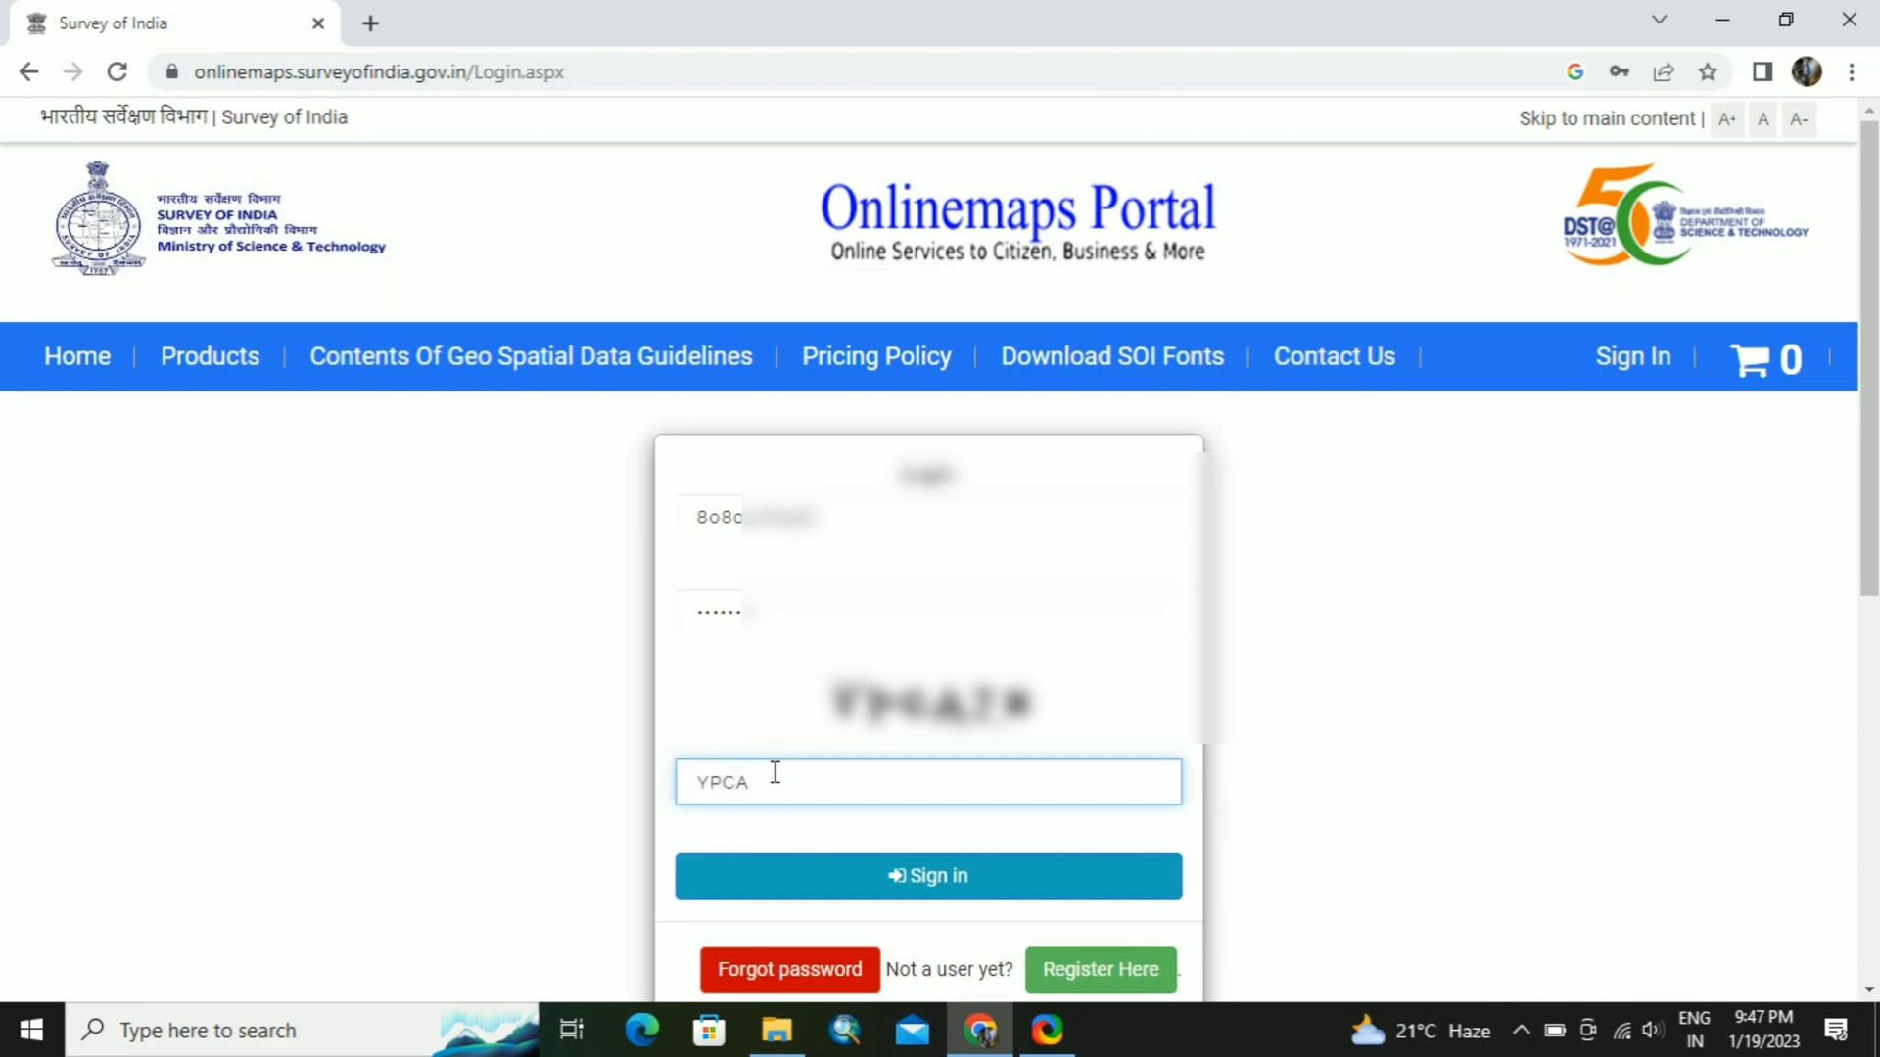
pyautogui.write('7N')
pyautogui.click(871, 877)
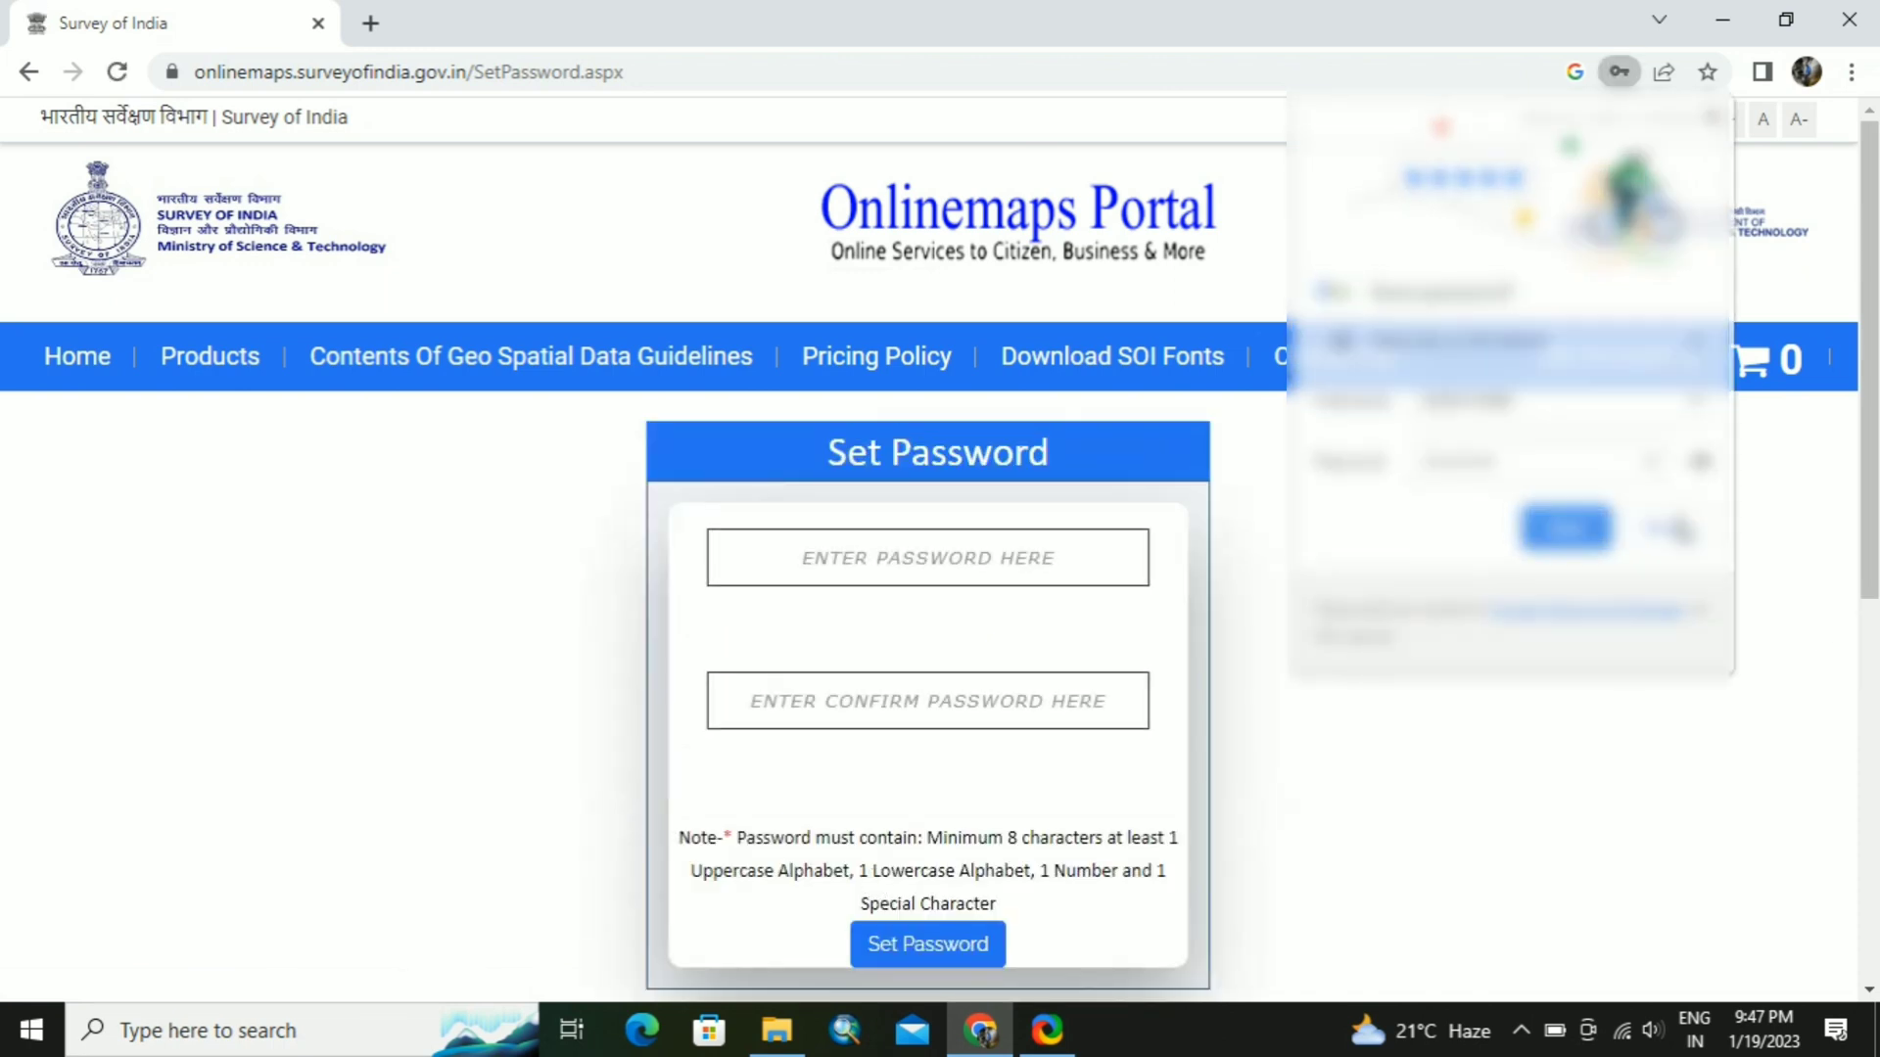
# Step: Set and confirm the new account password, then enter the user ID on the login form
pyautogui.click(920, 555)
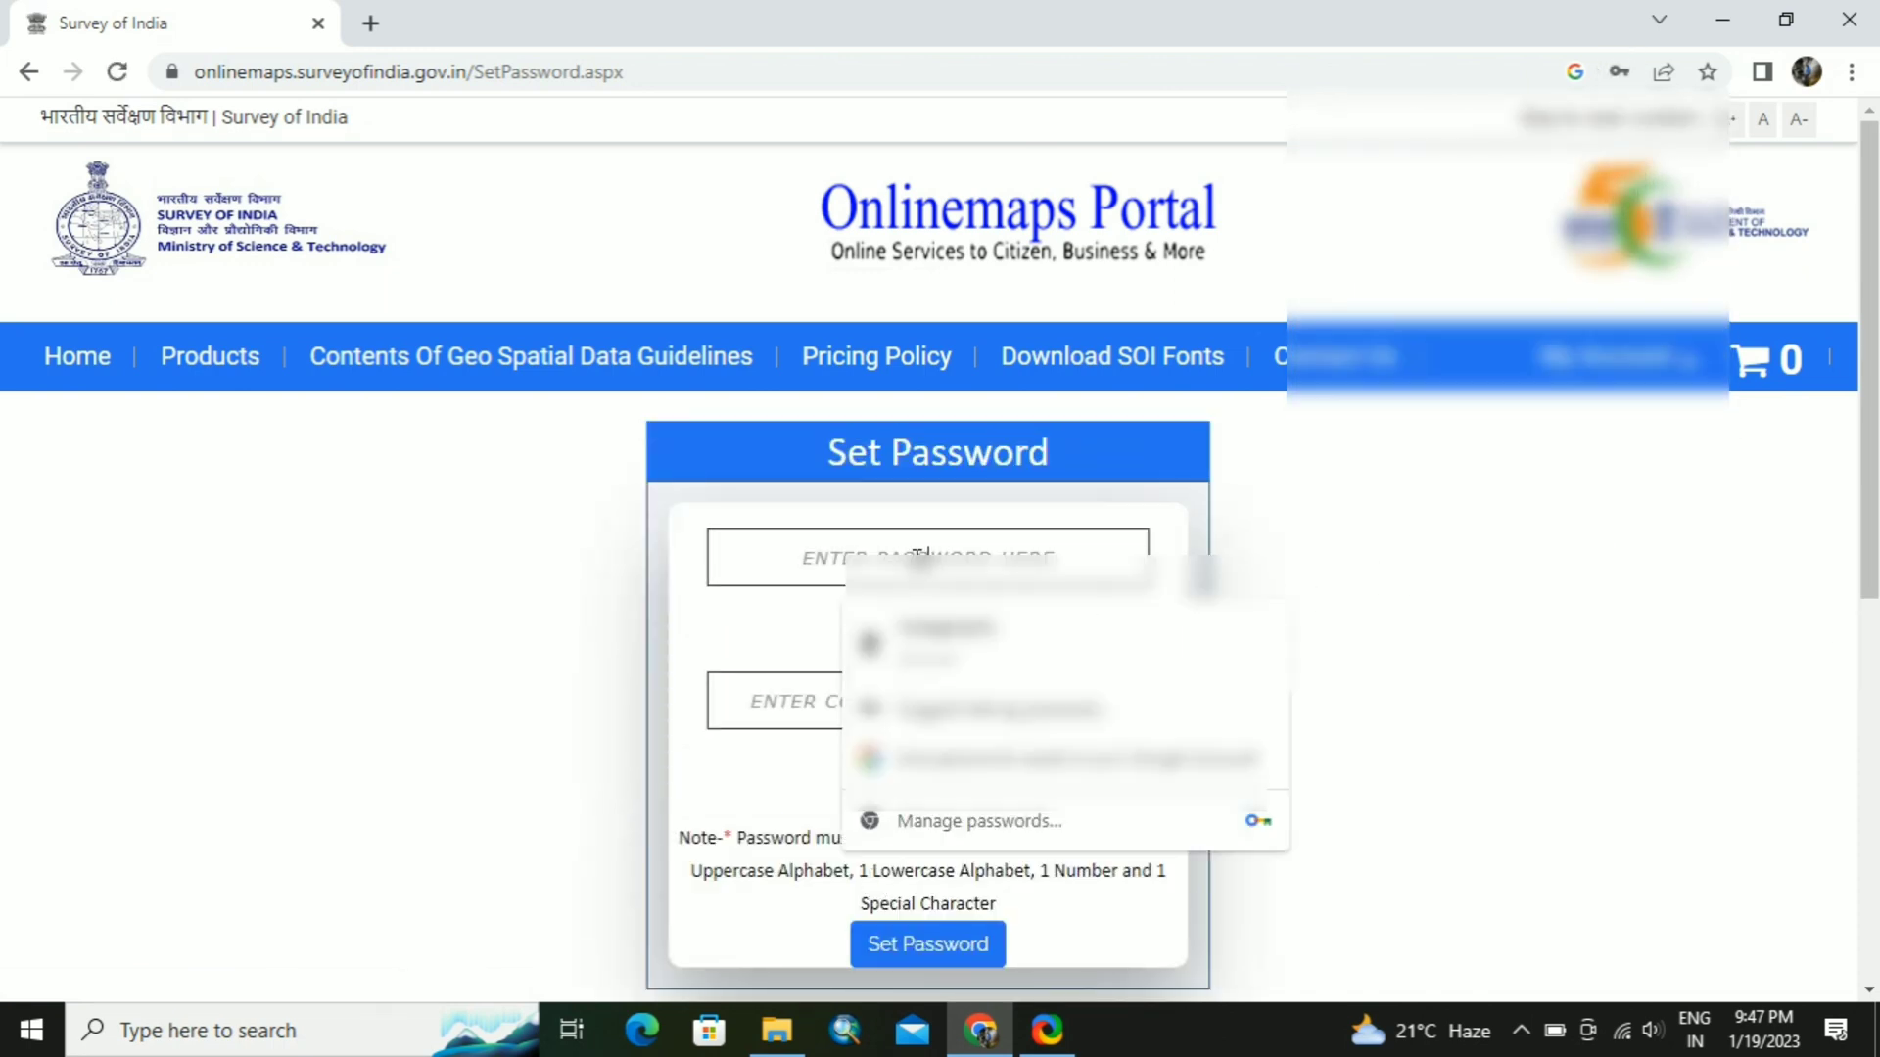
pyautogui.write('•••')
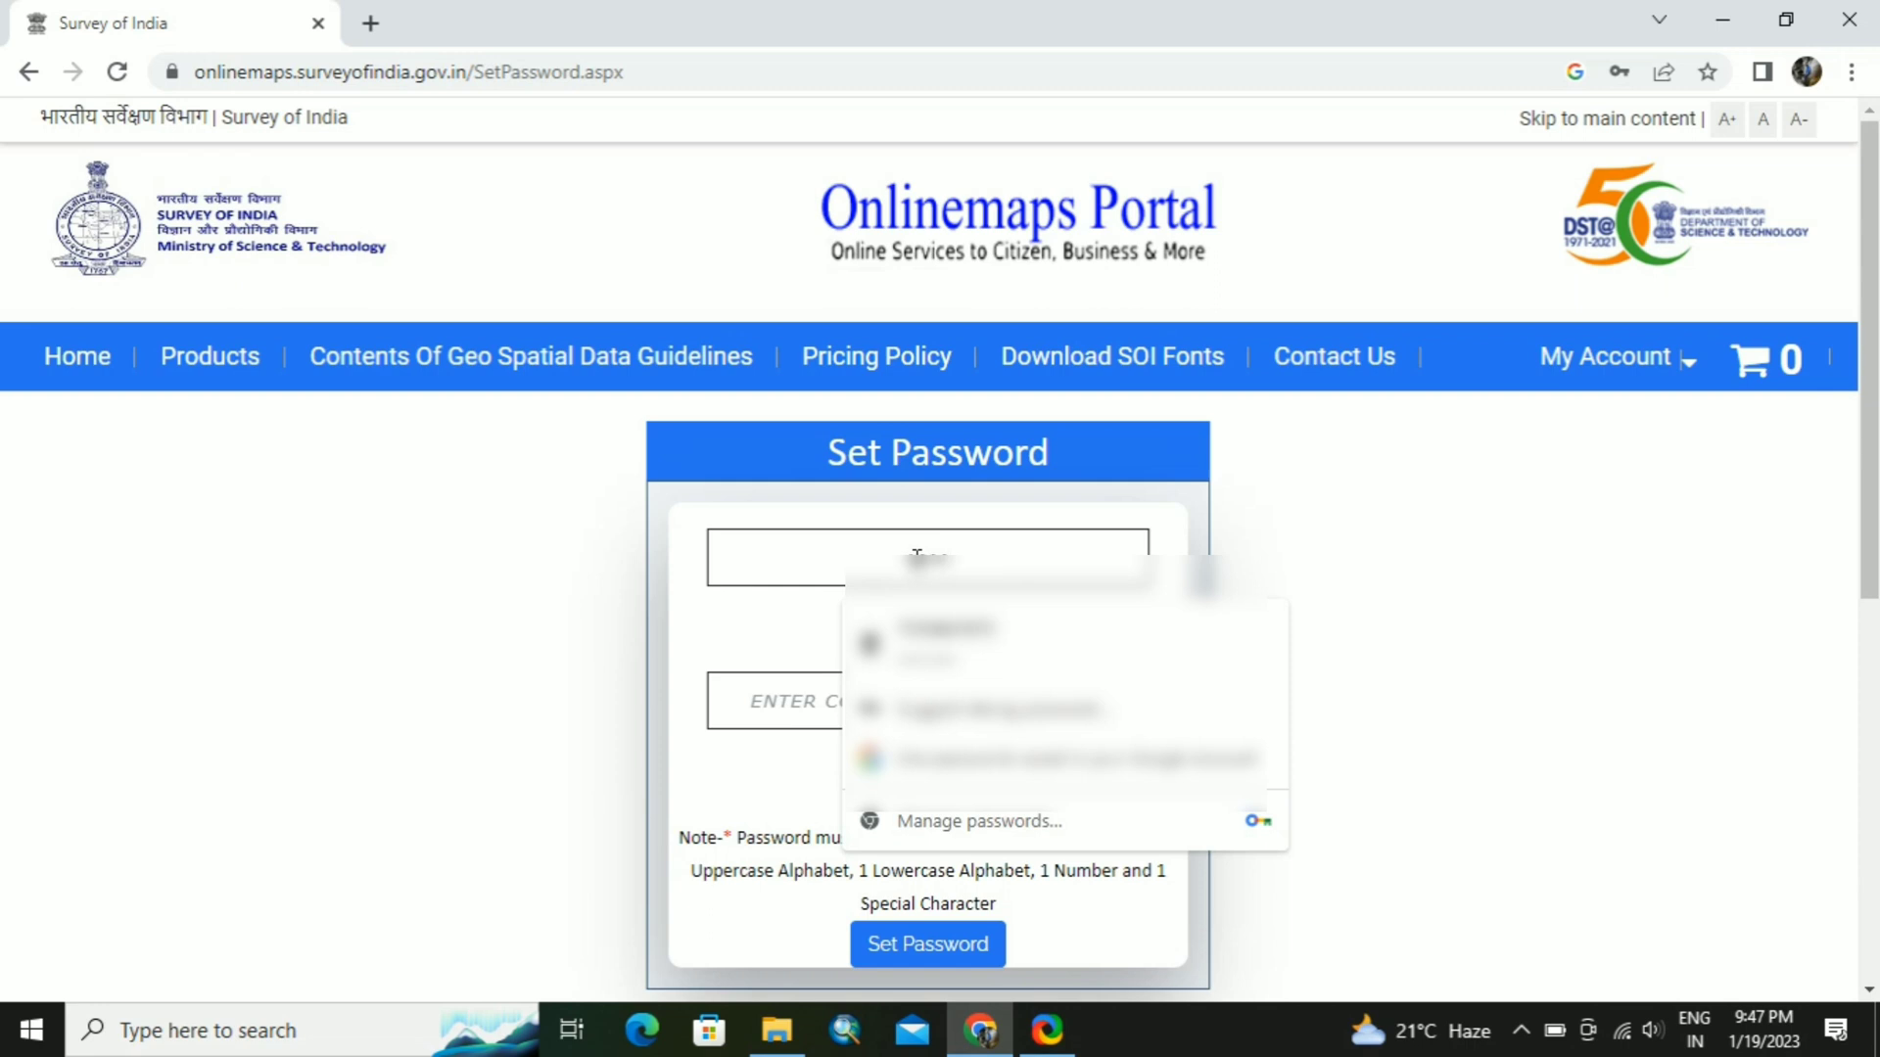
pyautogui.write('•••••')
pyautogui.click(805, 692)
pyautogui.write('••••')
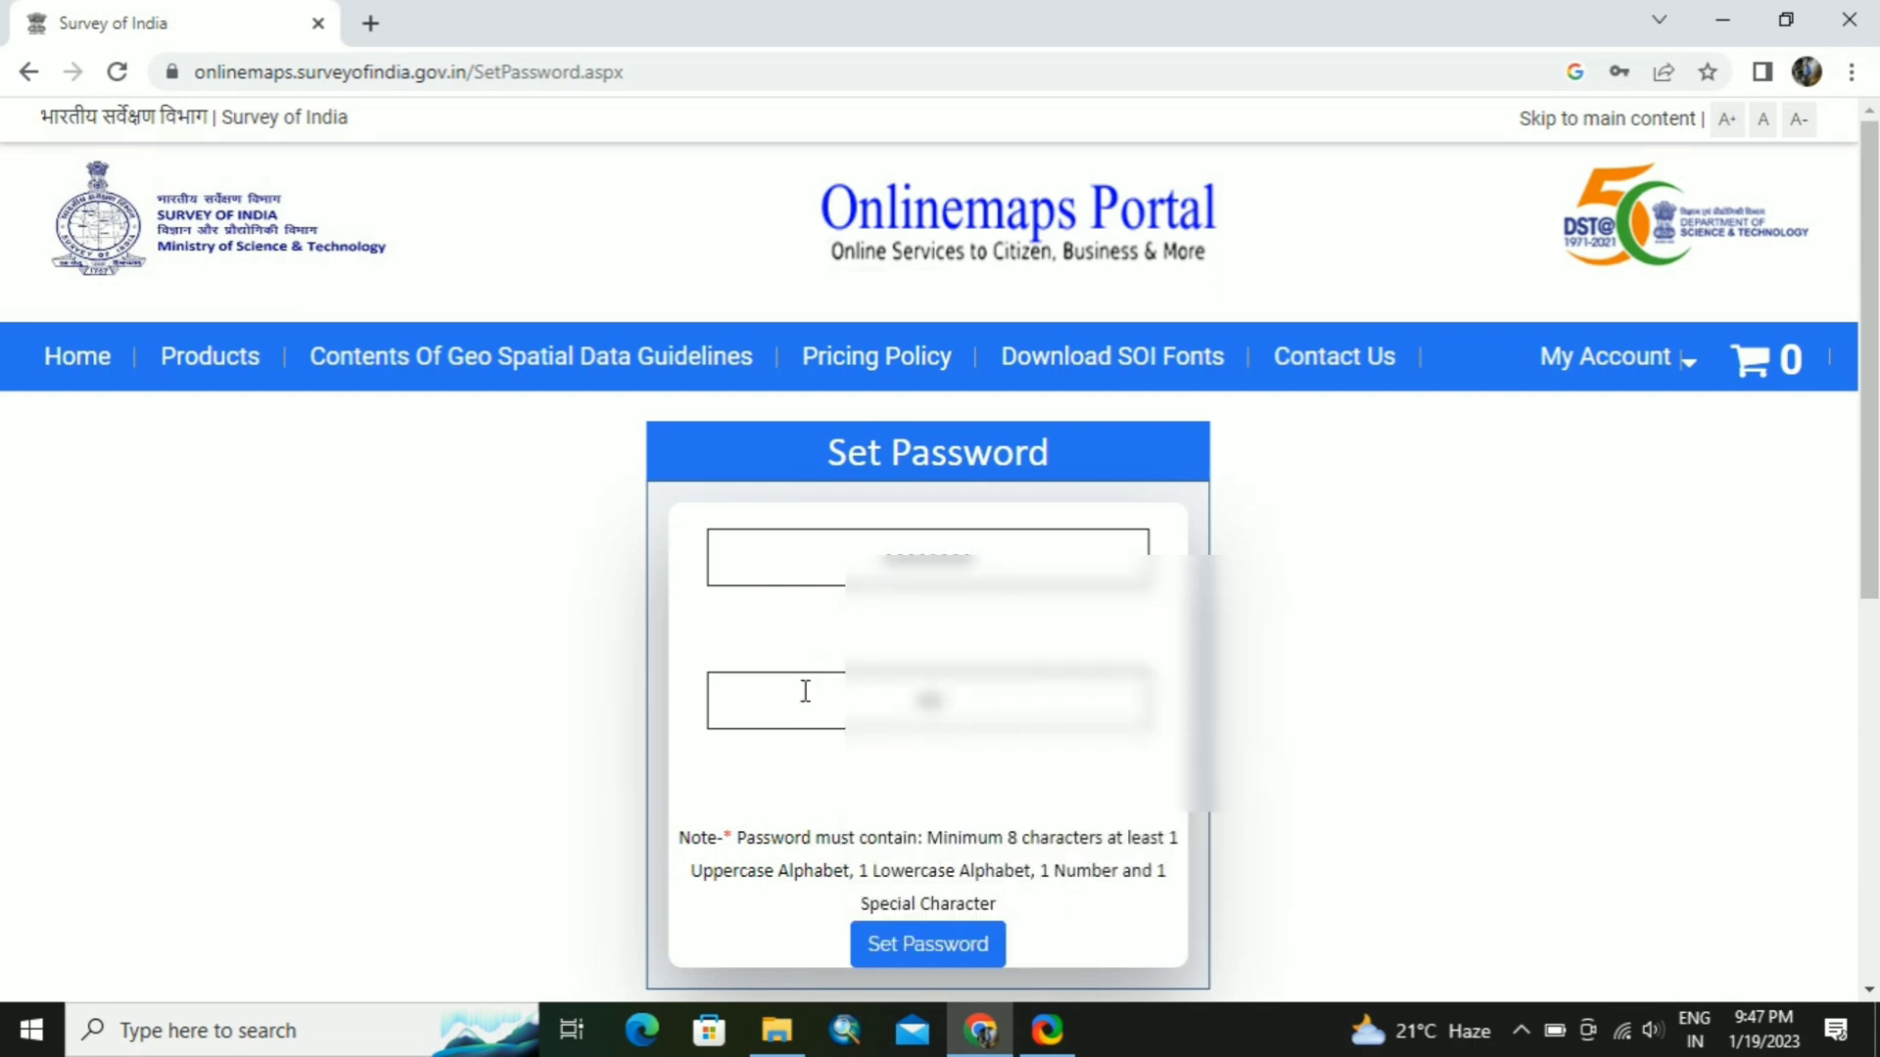
pyautogui.write('••••')
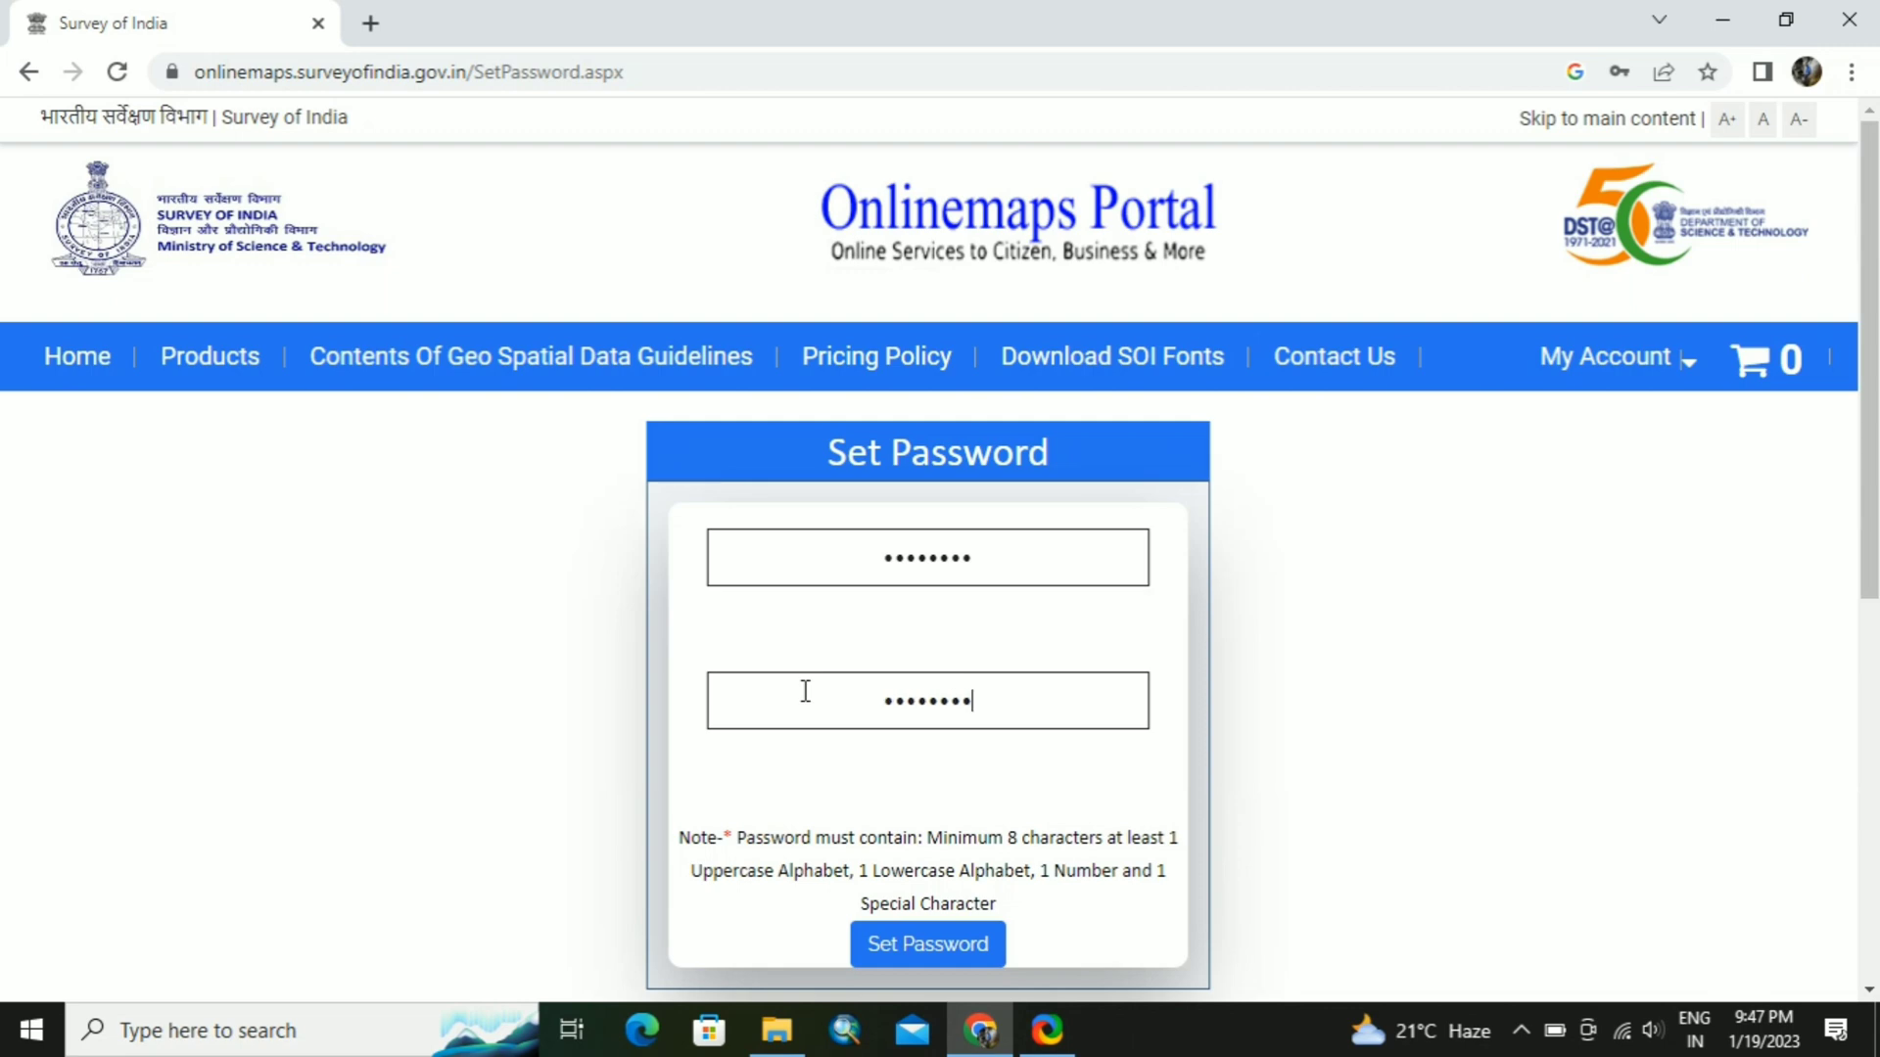
pyautogui.click(928, 945)
pyautogui.write('8080')
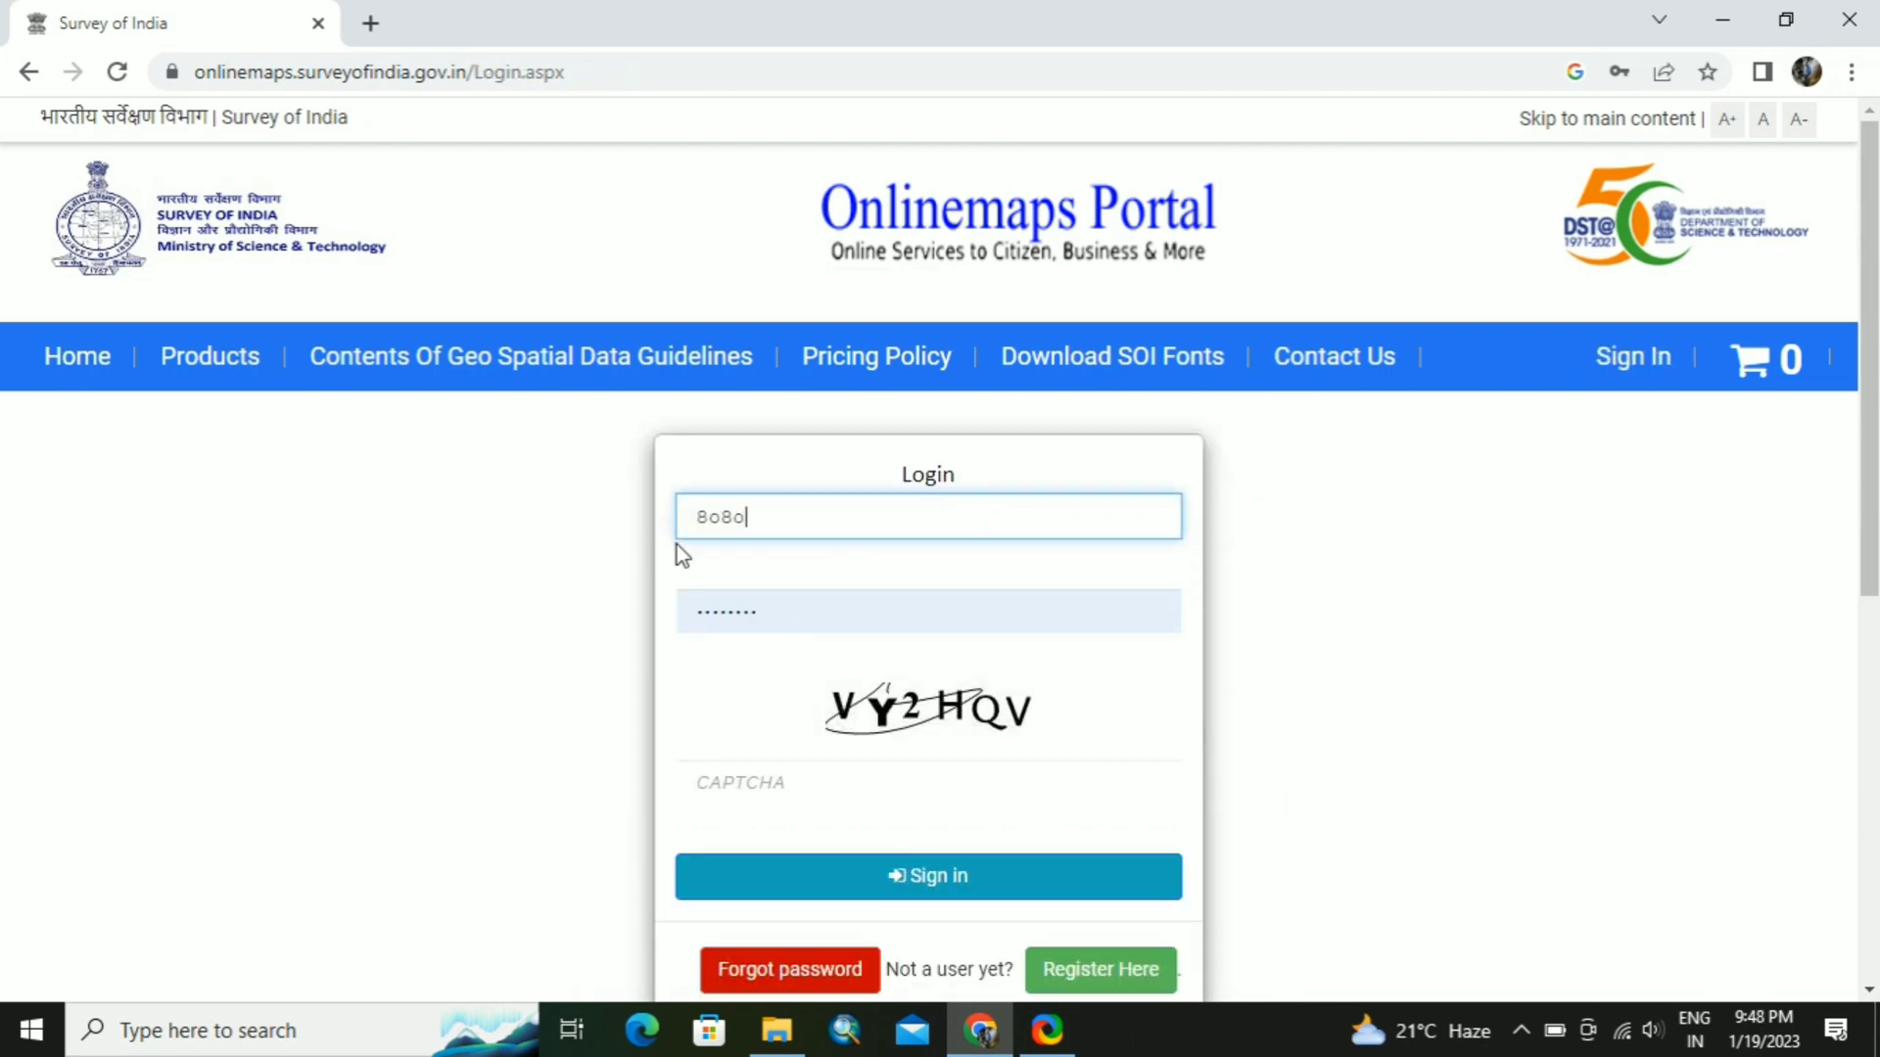
pyautogui.write('47••••')
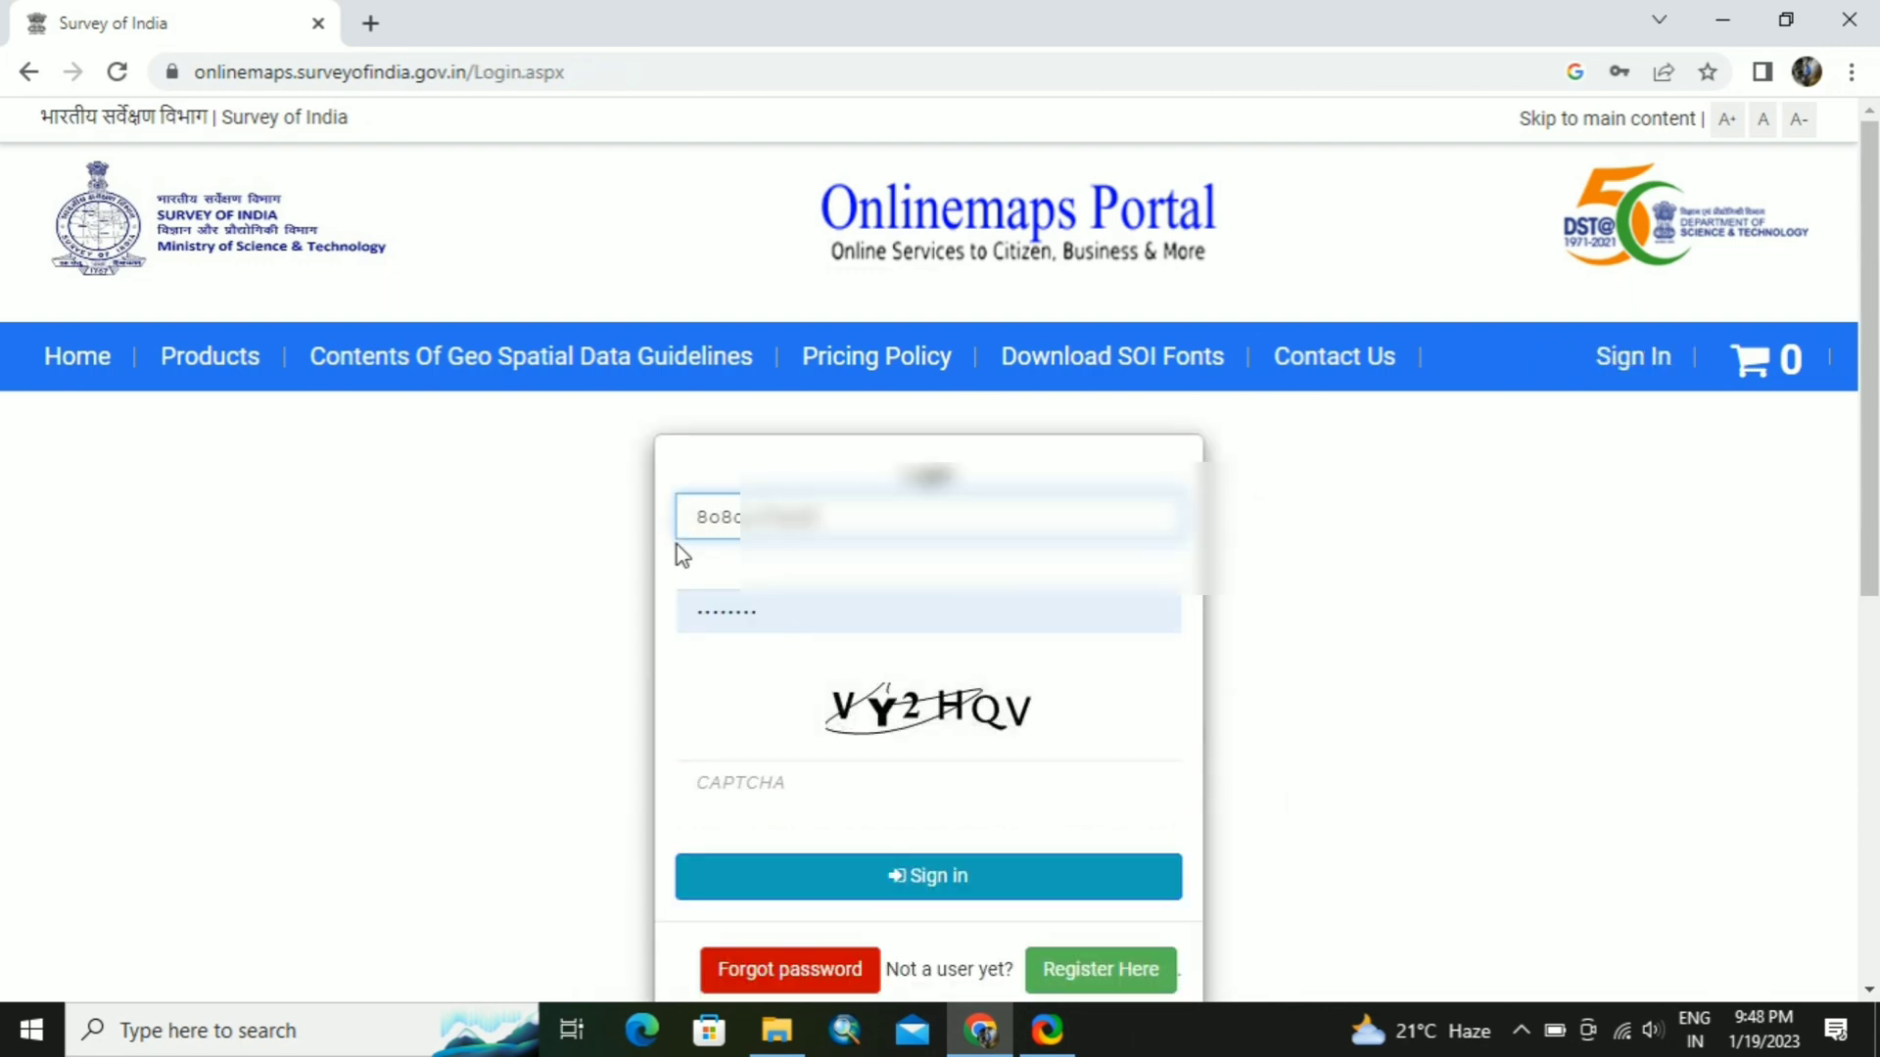
# Step: Replace the autofilled password with the new one, enter the CAPTCHA, and sign in
pyautogui.doubleClick(768, 611)
pyautogui.press('BackSpace')
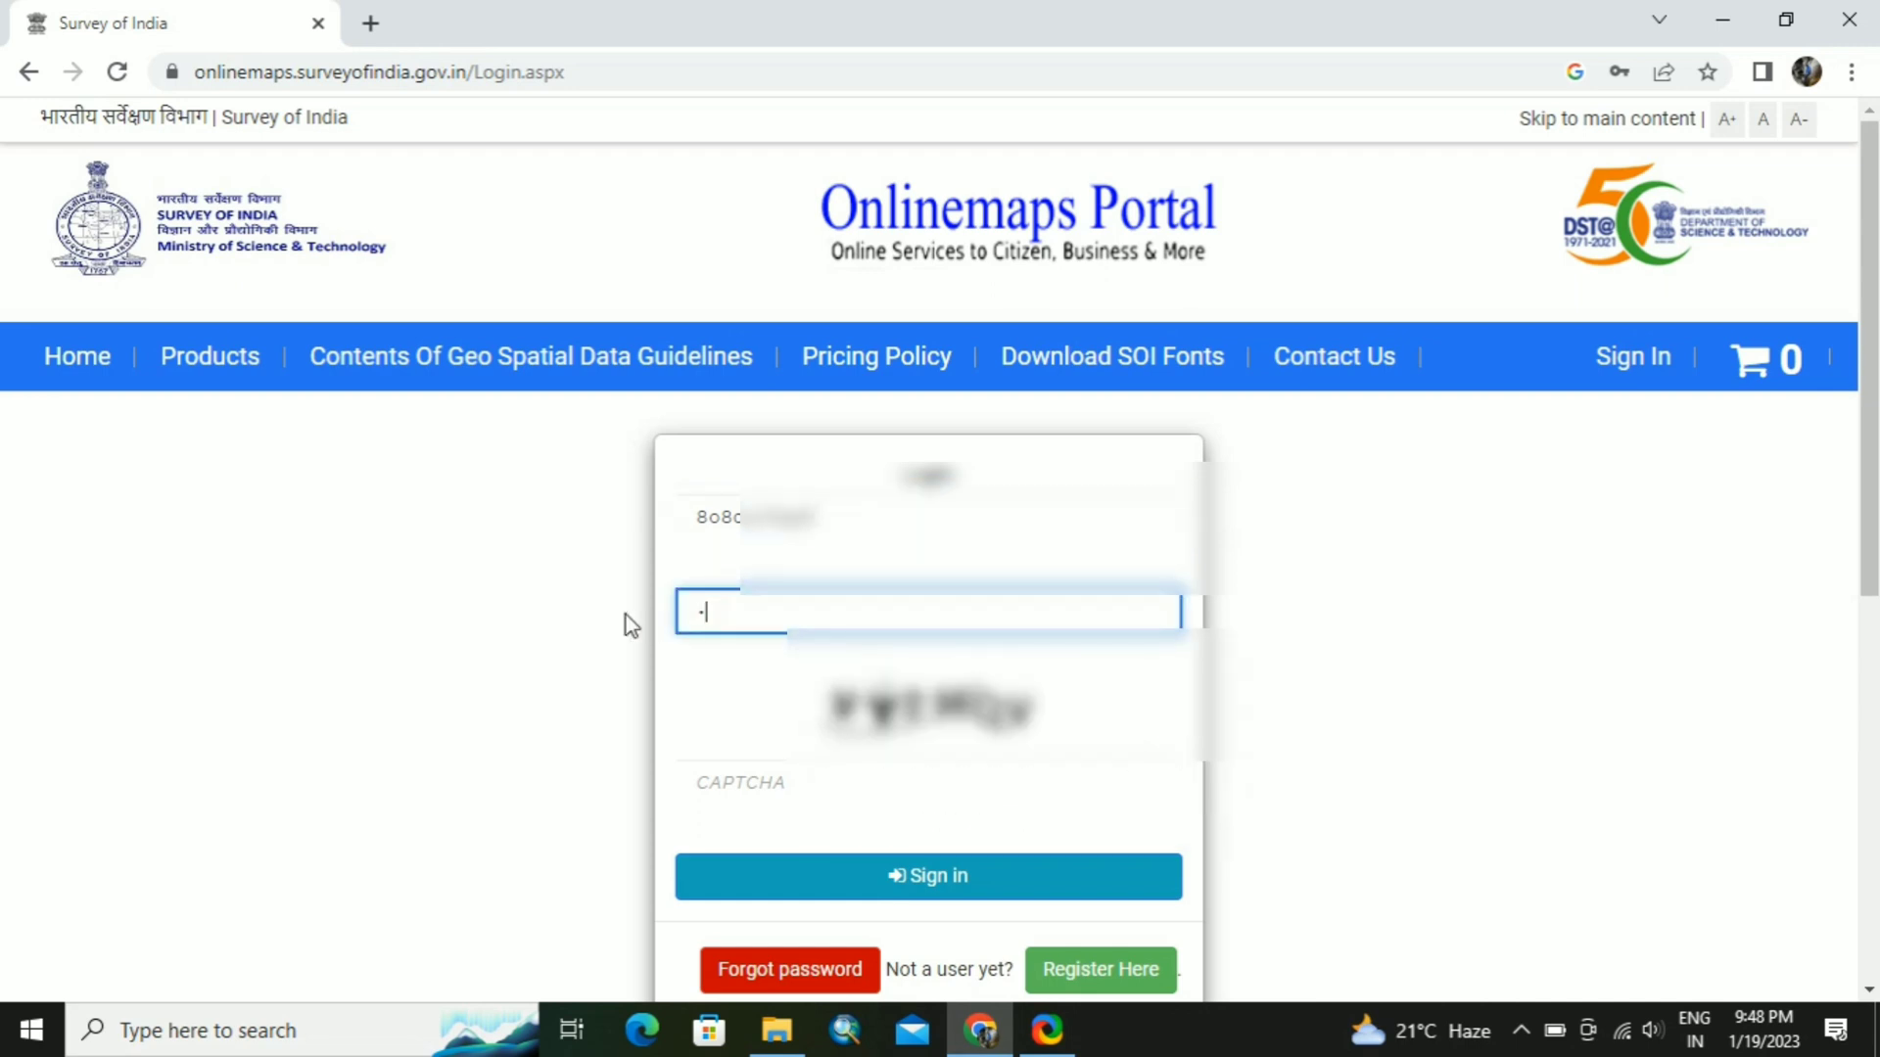
pyautogui.write('•••••••••')
pyautogui.click(761, 781)
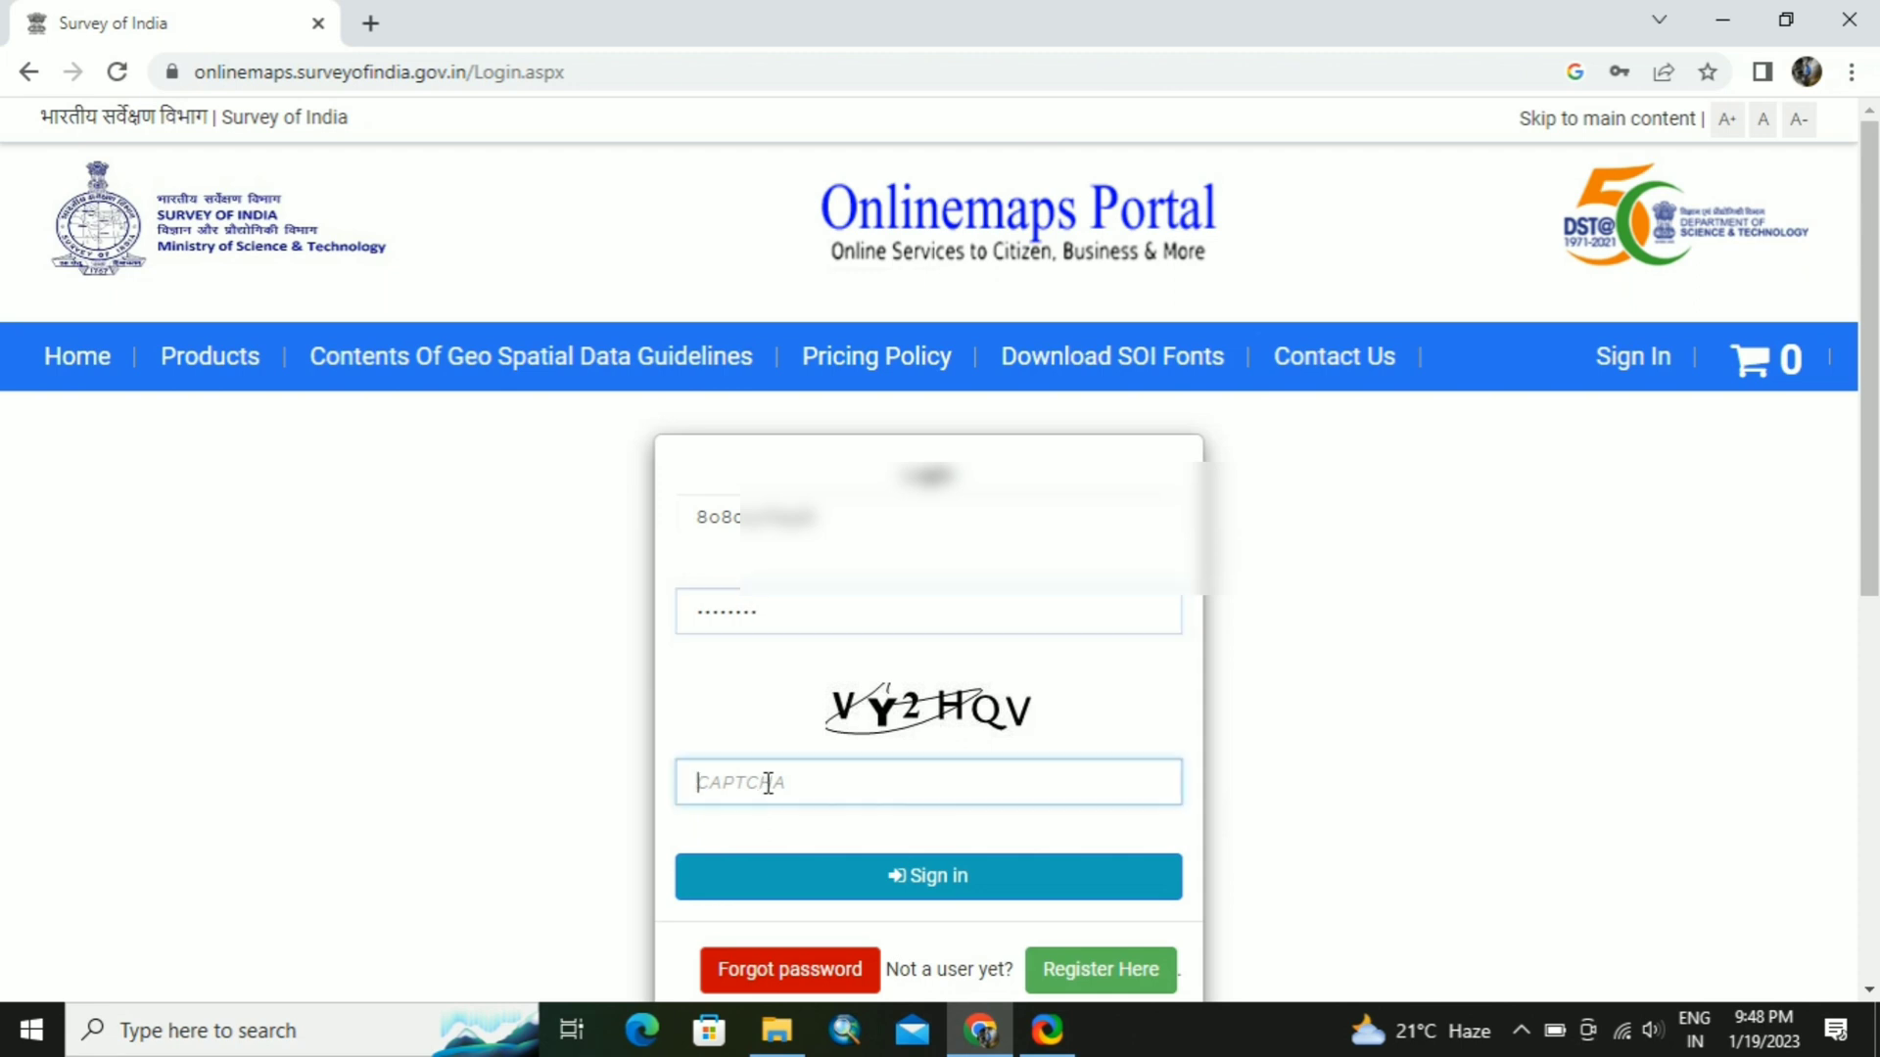
pyautogui.write('VY2H')
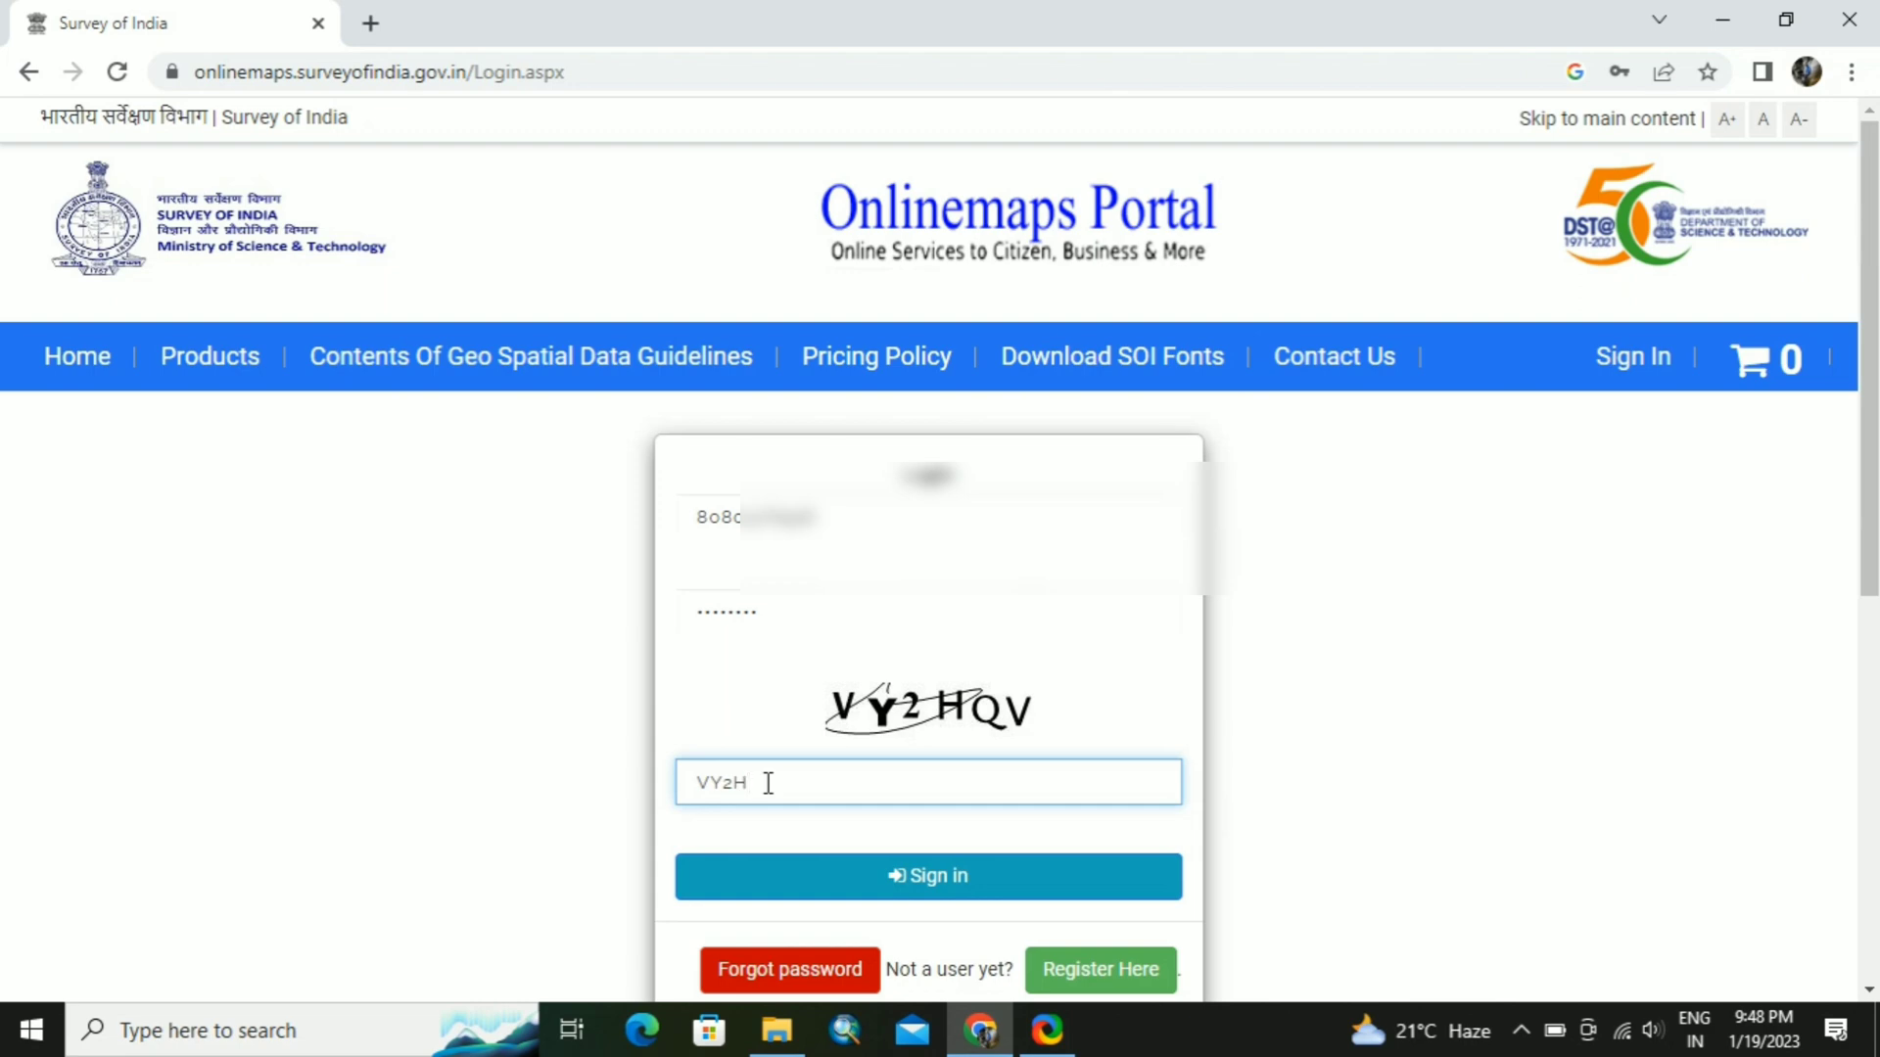
pyautogui.write('QV')
pyautogui.click(903, 874)
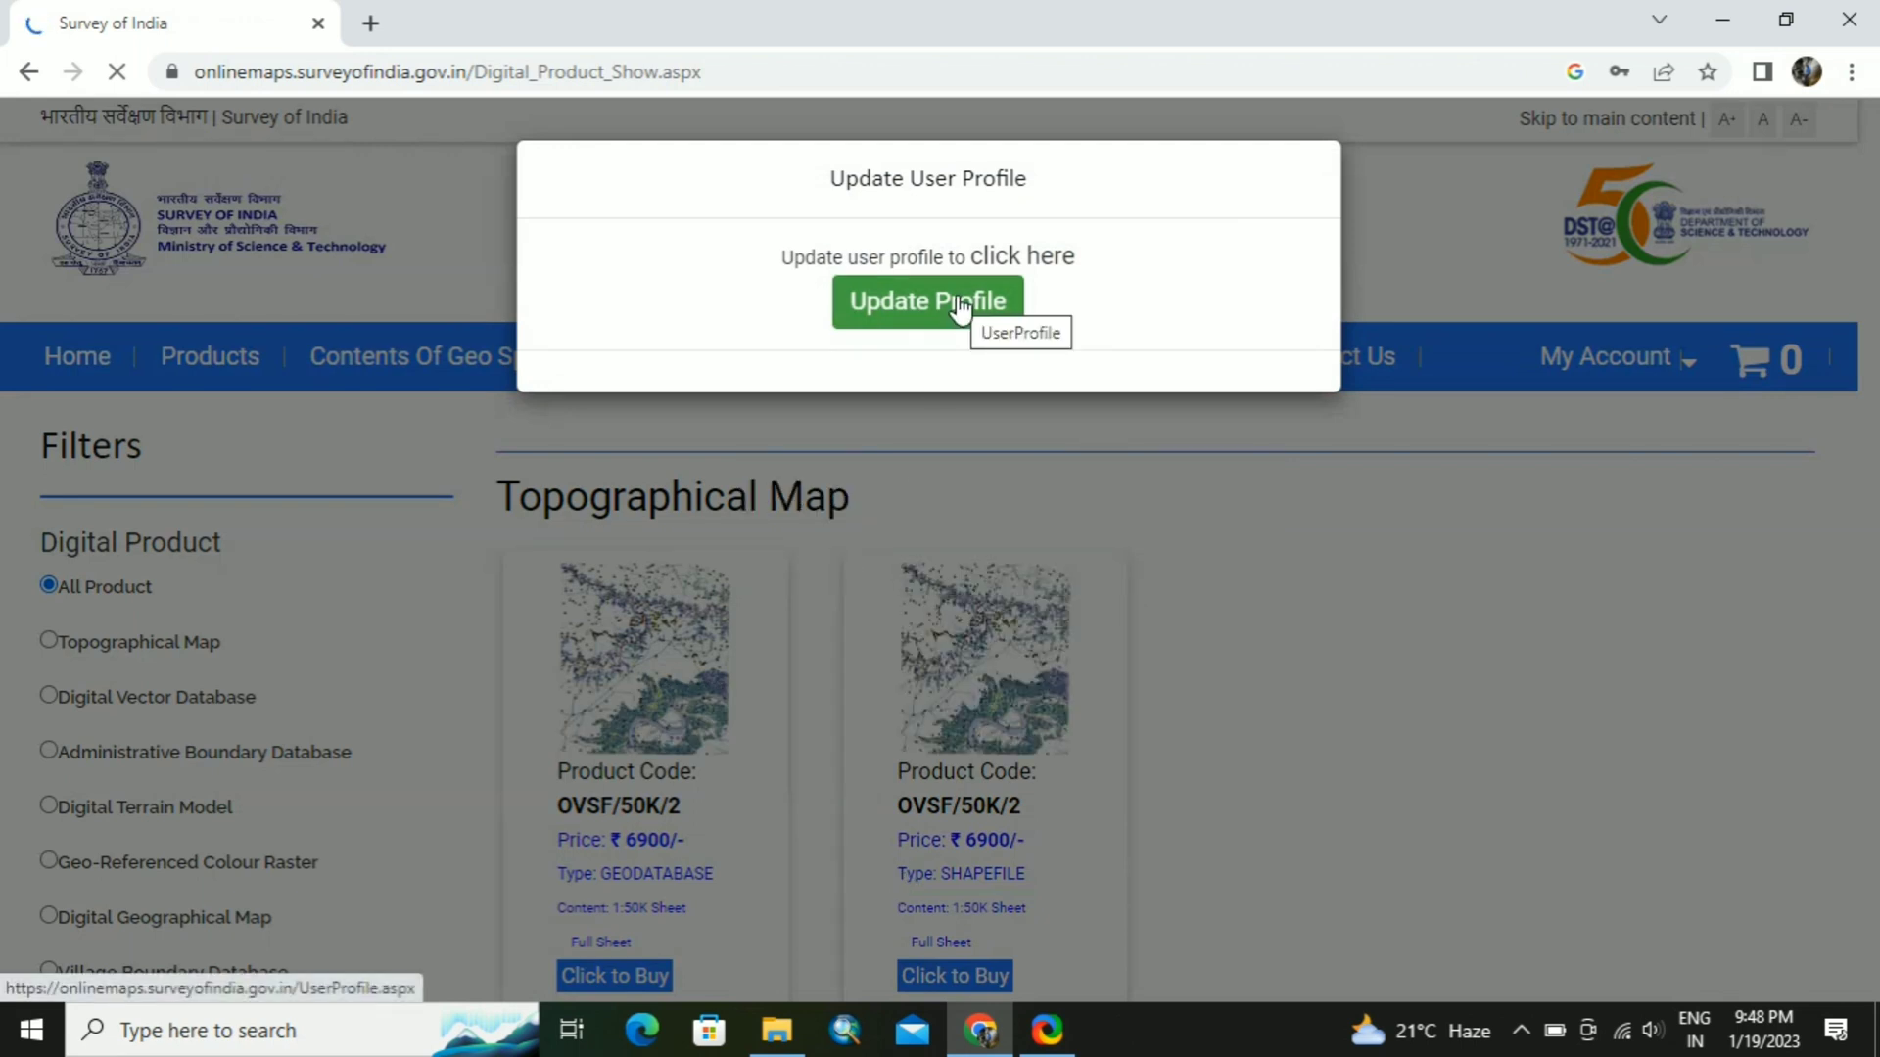
# Step: In the profile form choose Private sector, Education industry, Entry-level and Staff Member designation
pyautogui.click(960, 305)
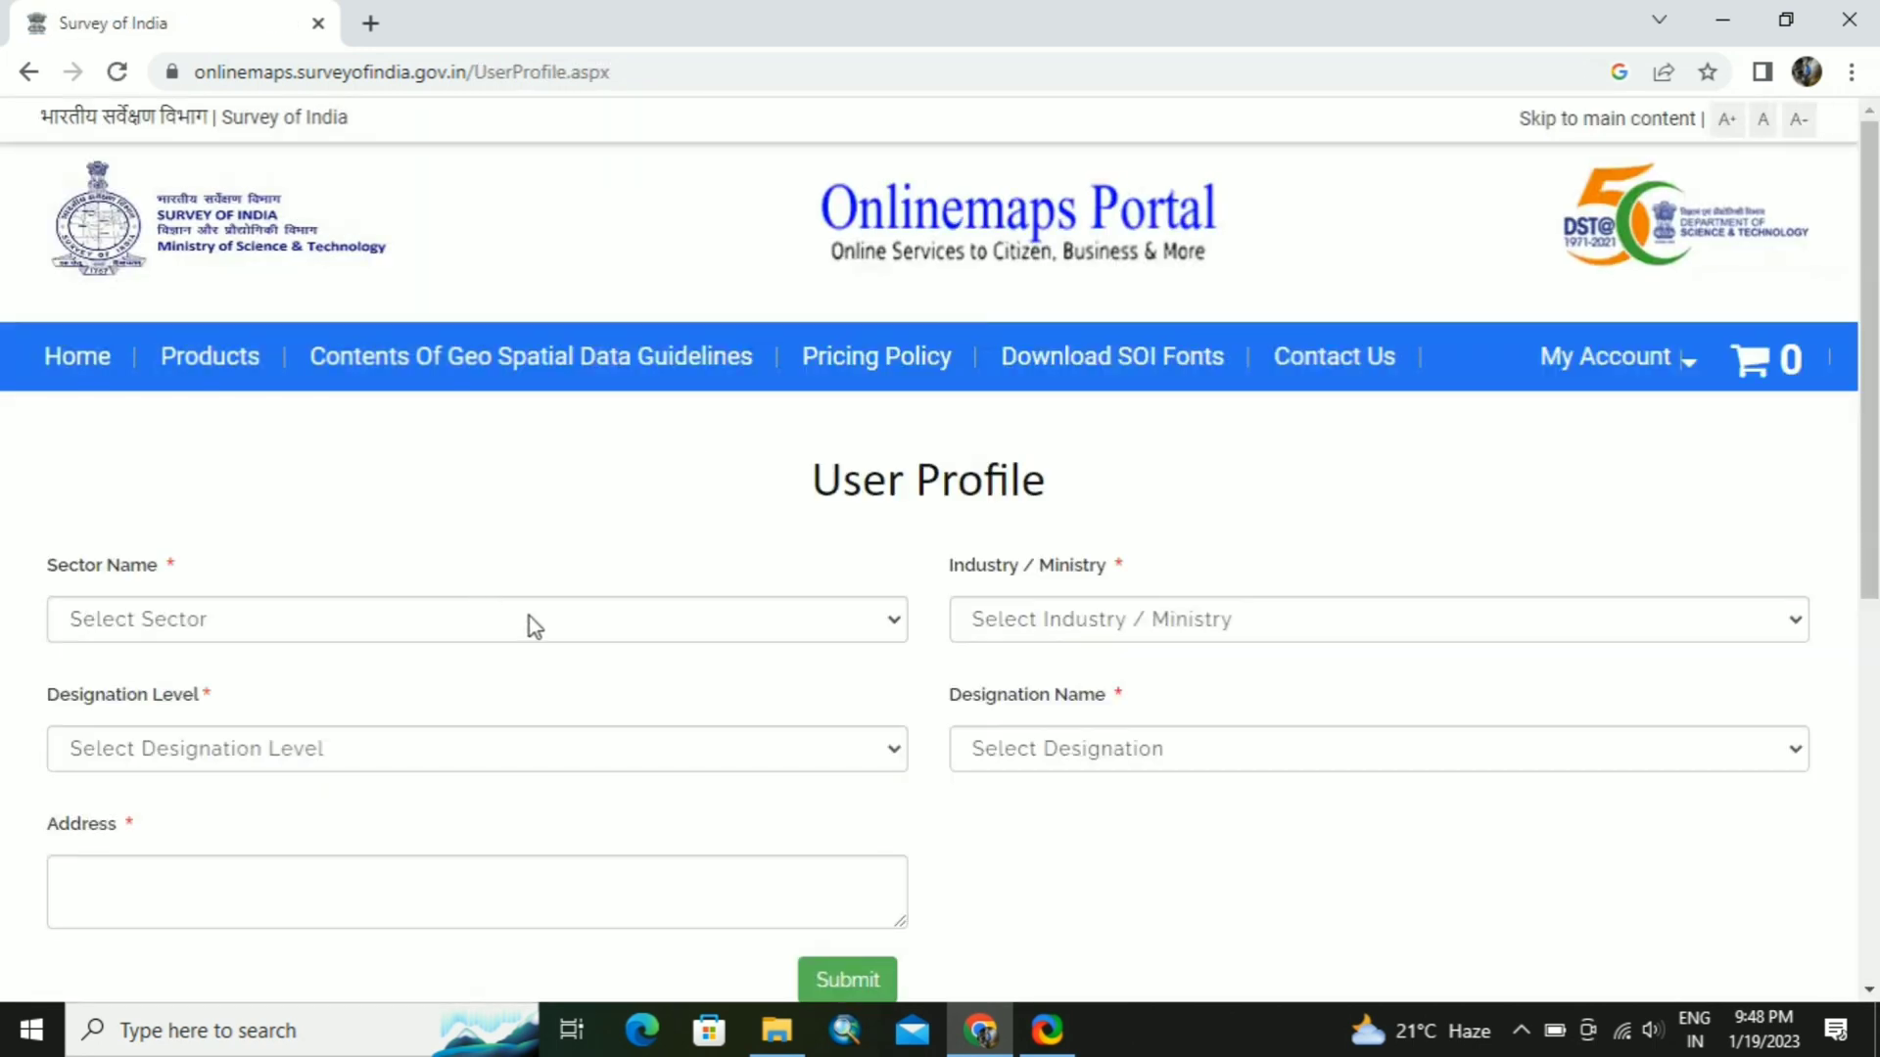
pyautogui.click(528, 618)
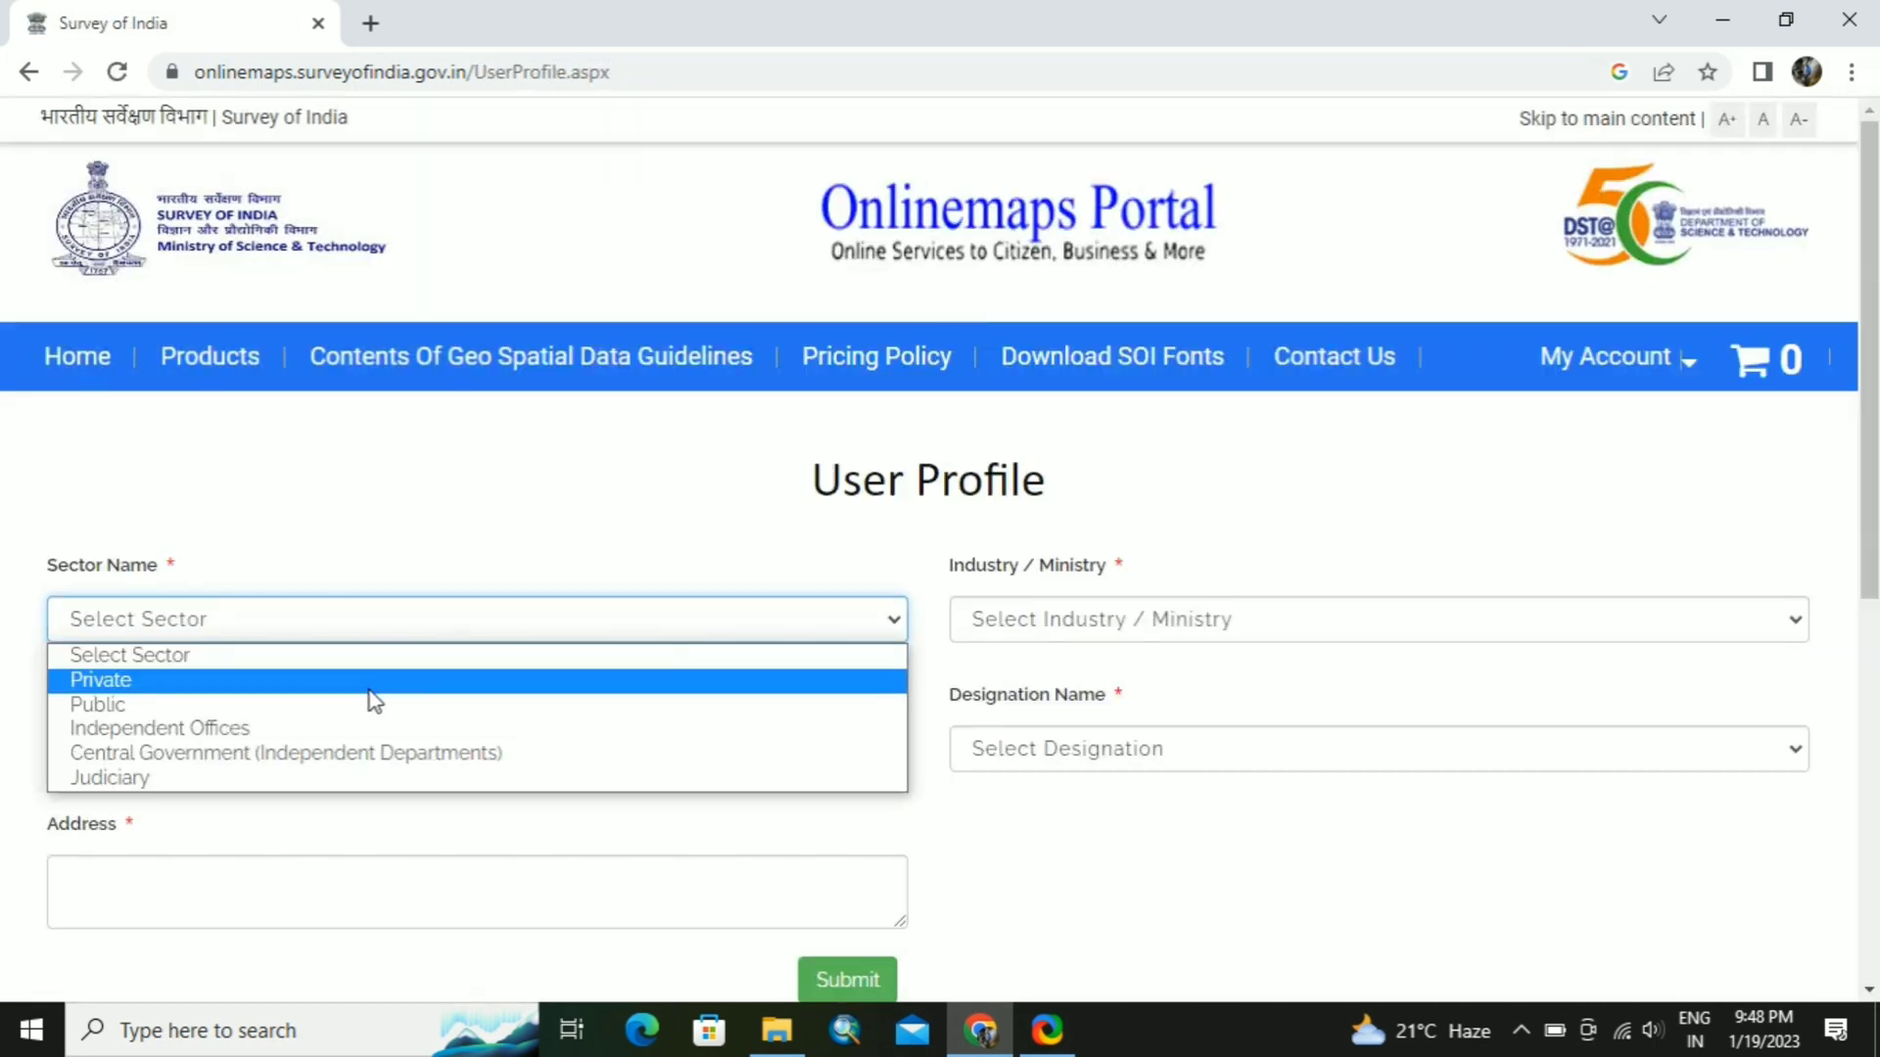
pyautogui.click(370, 685)
pyautogui.click(1150, 617)
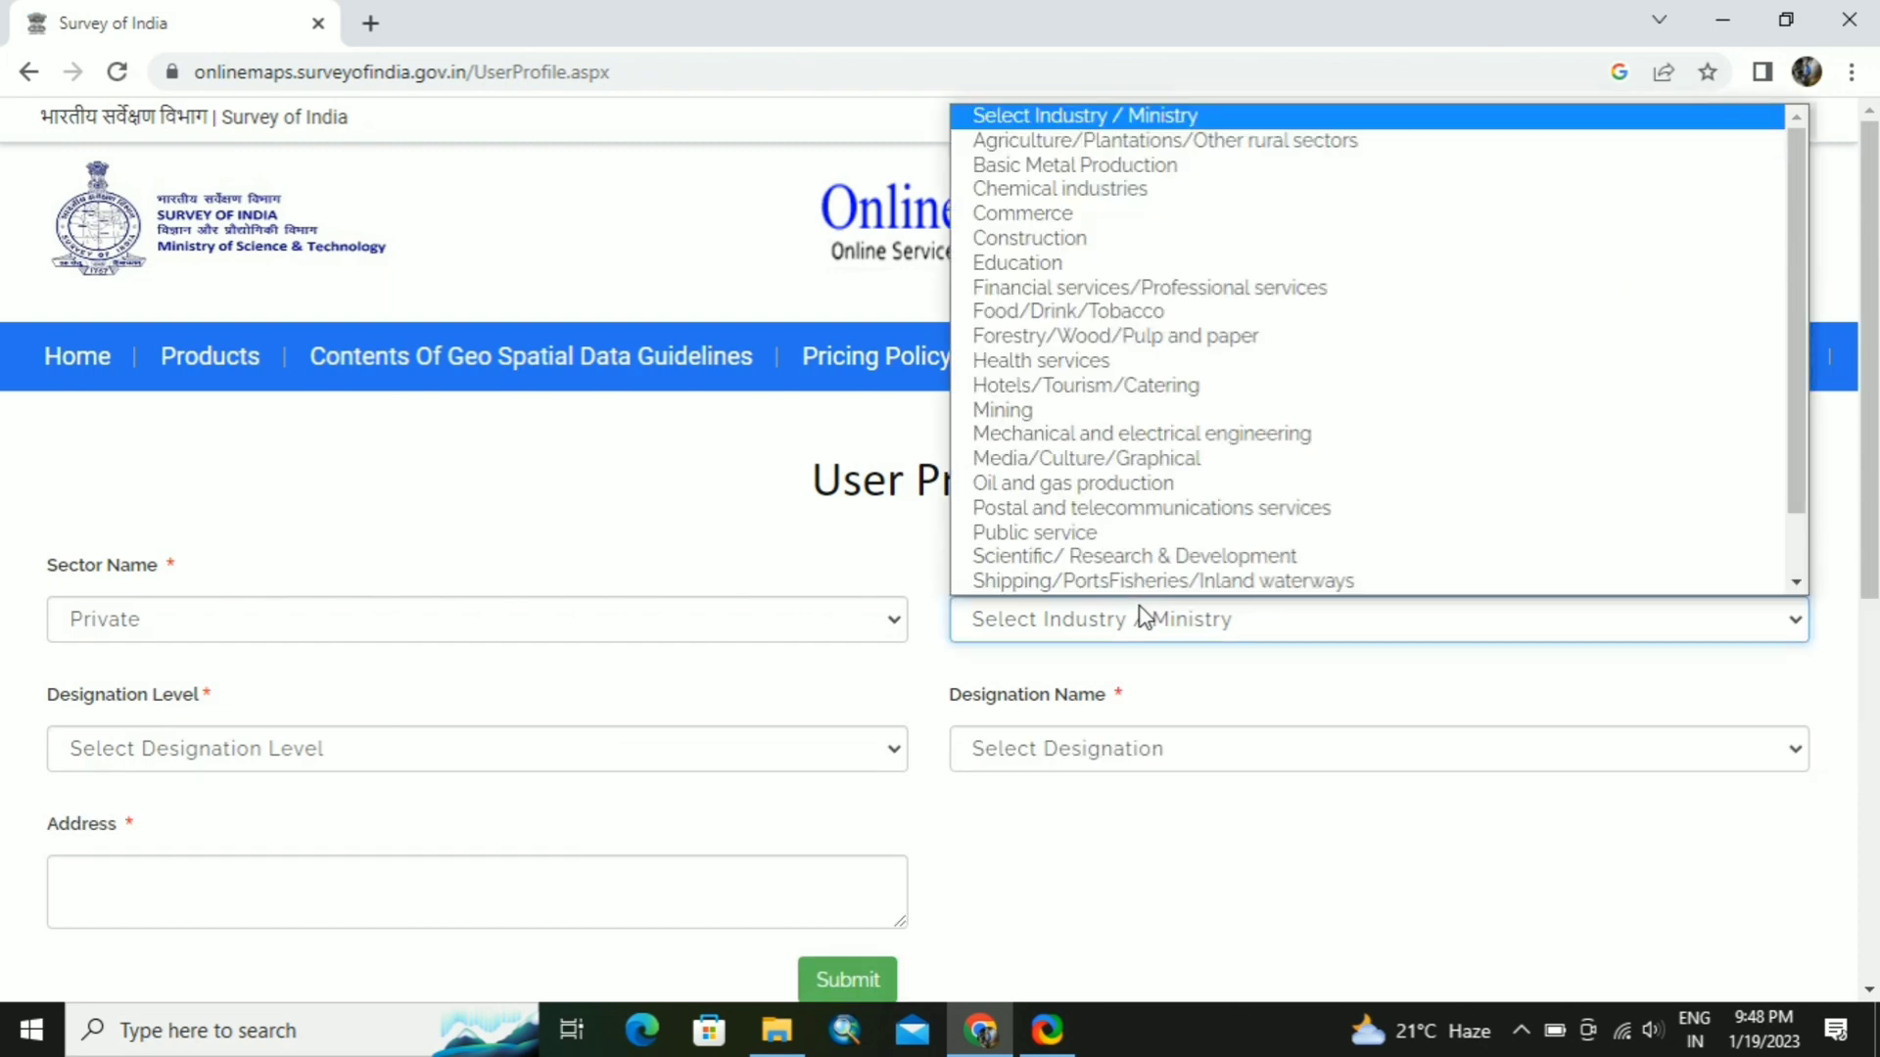
pyautogui.click(1088, 263)
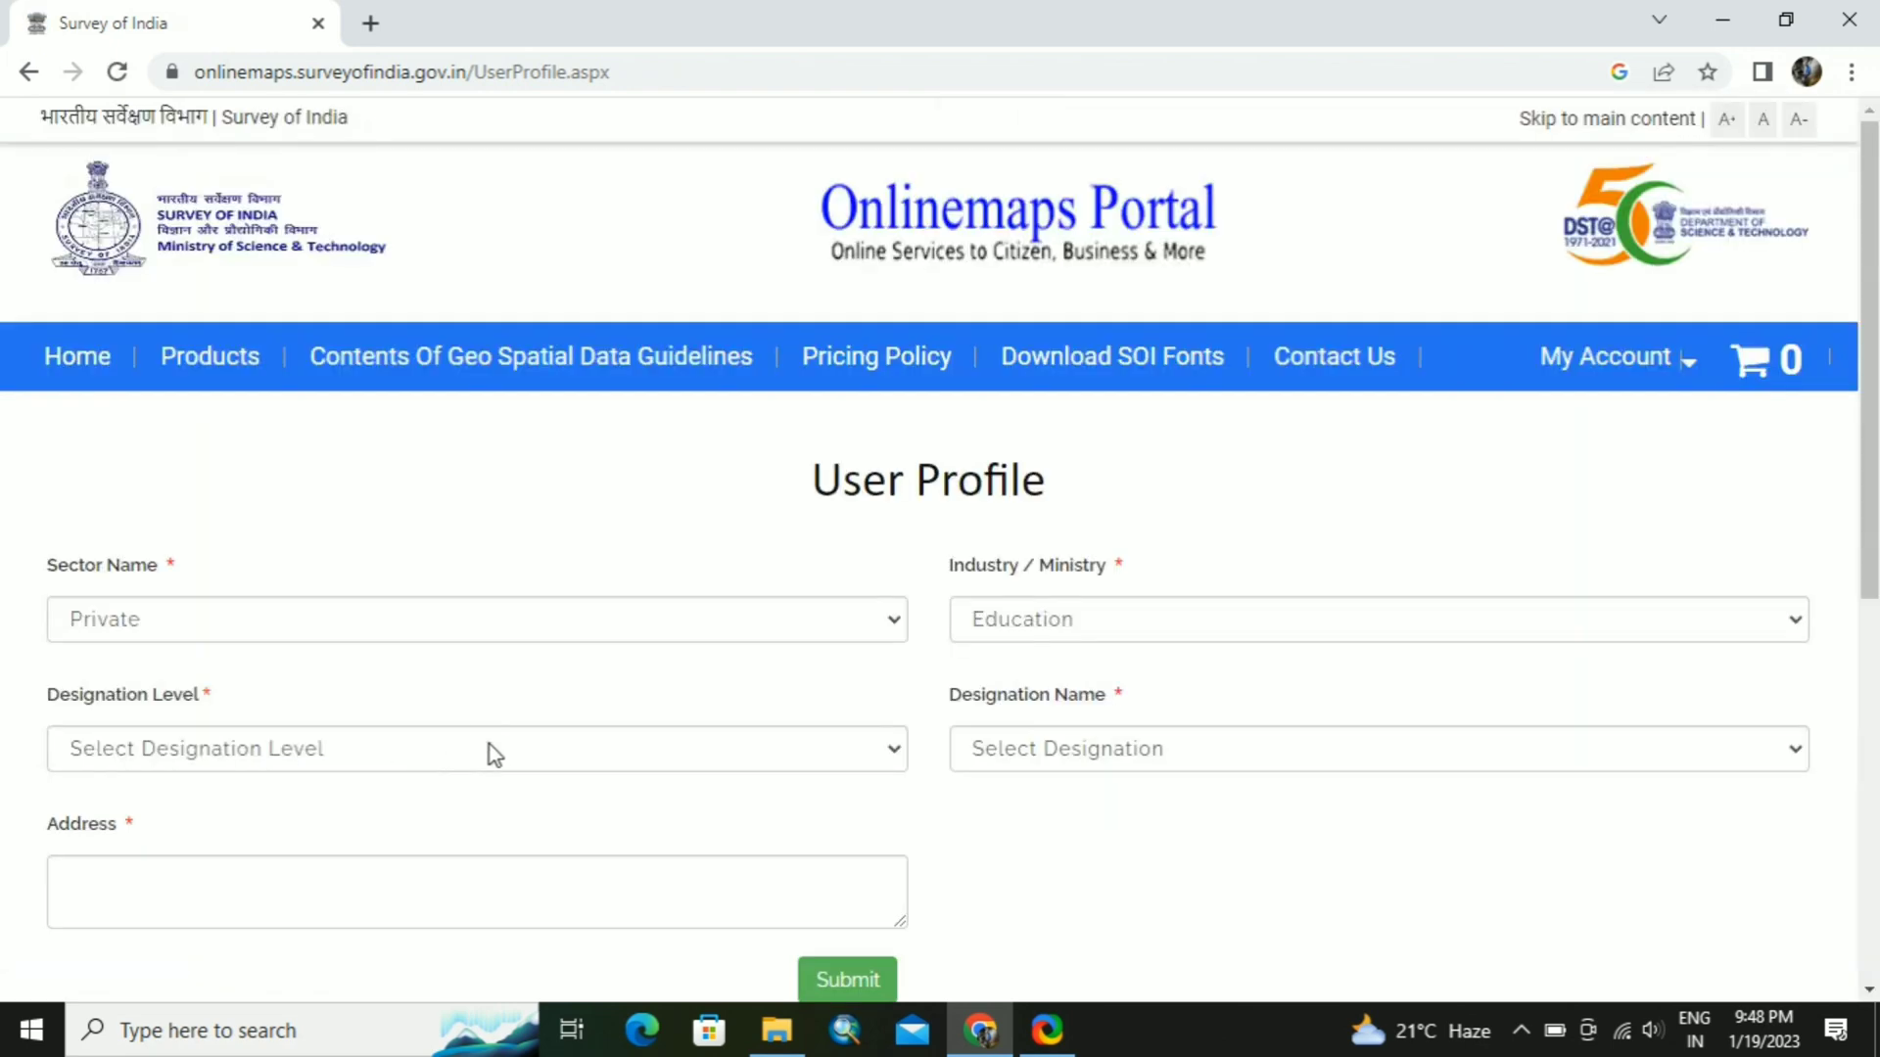
pyautogui.click(488, 746)
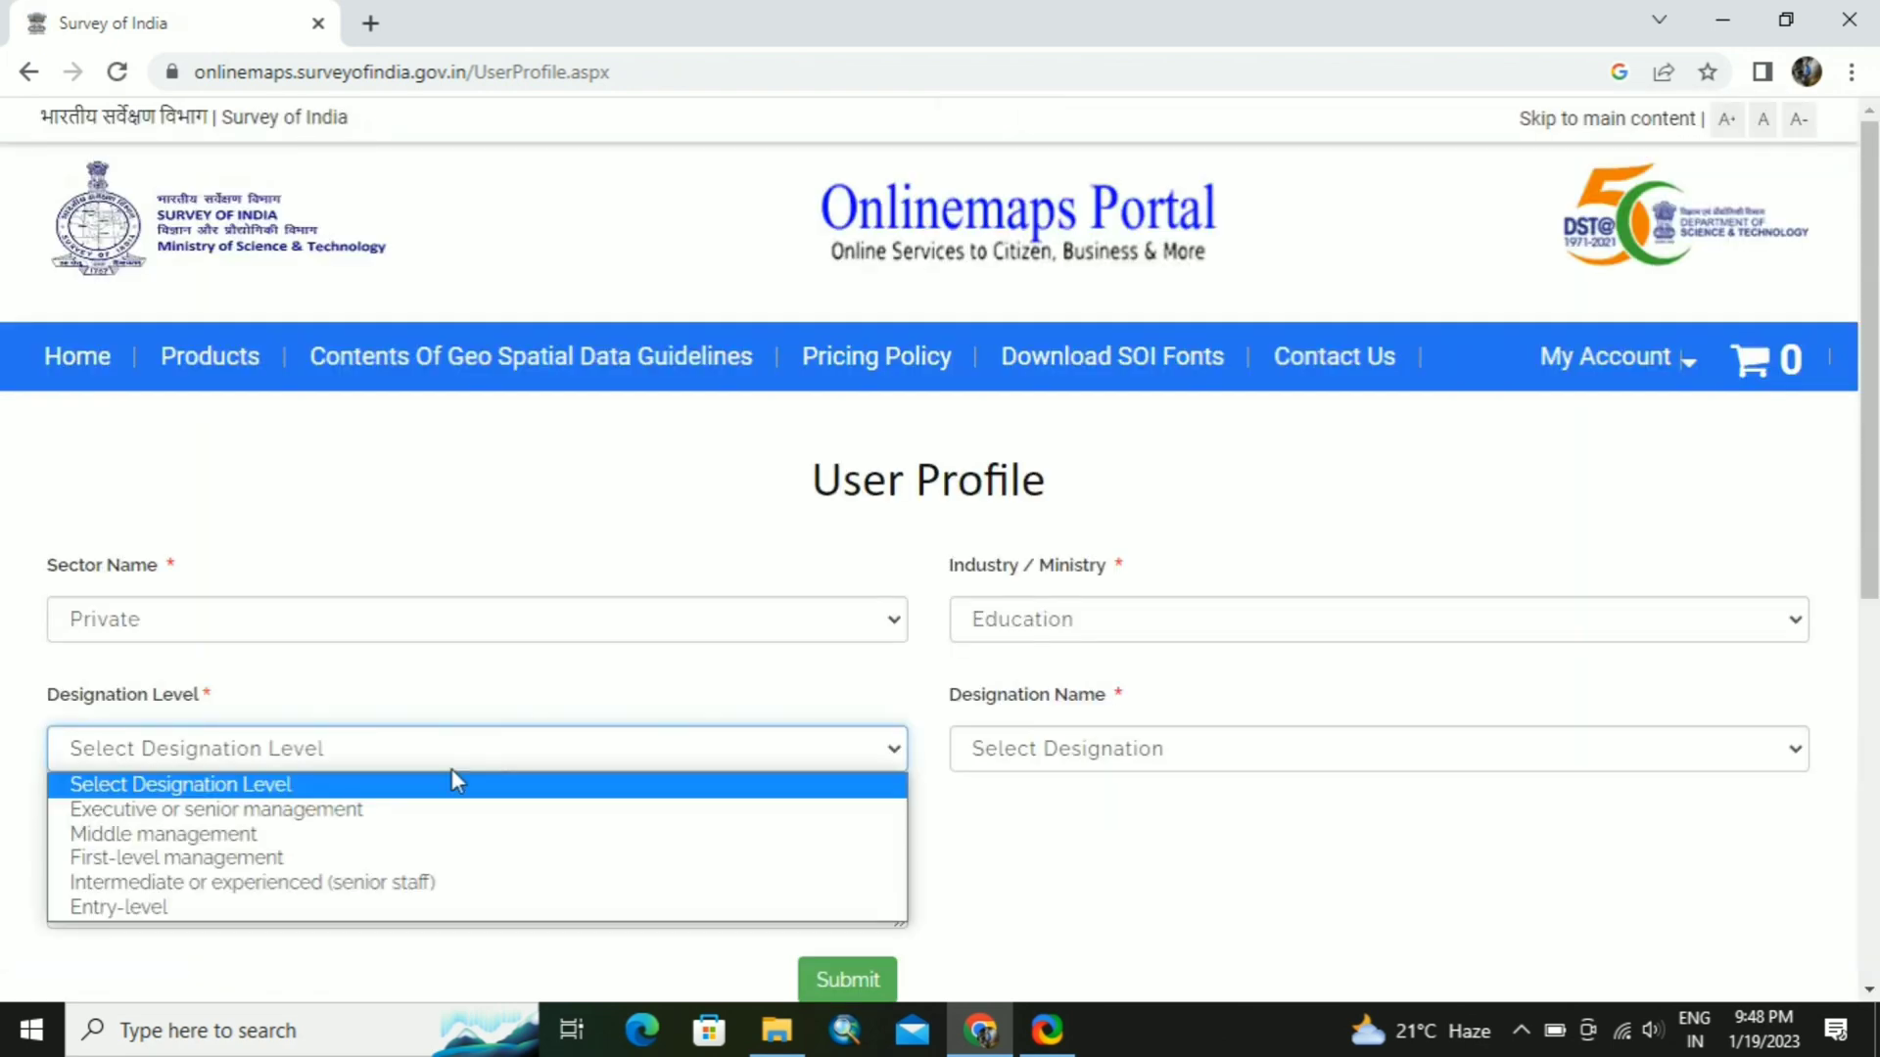
pyautogui.click(271, 905)
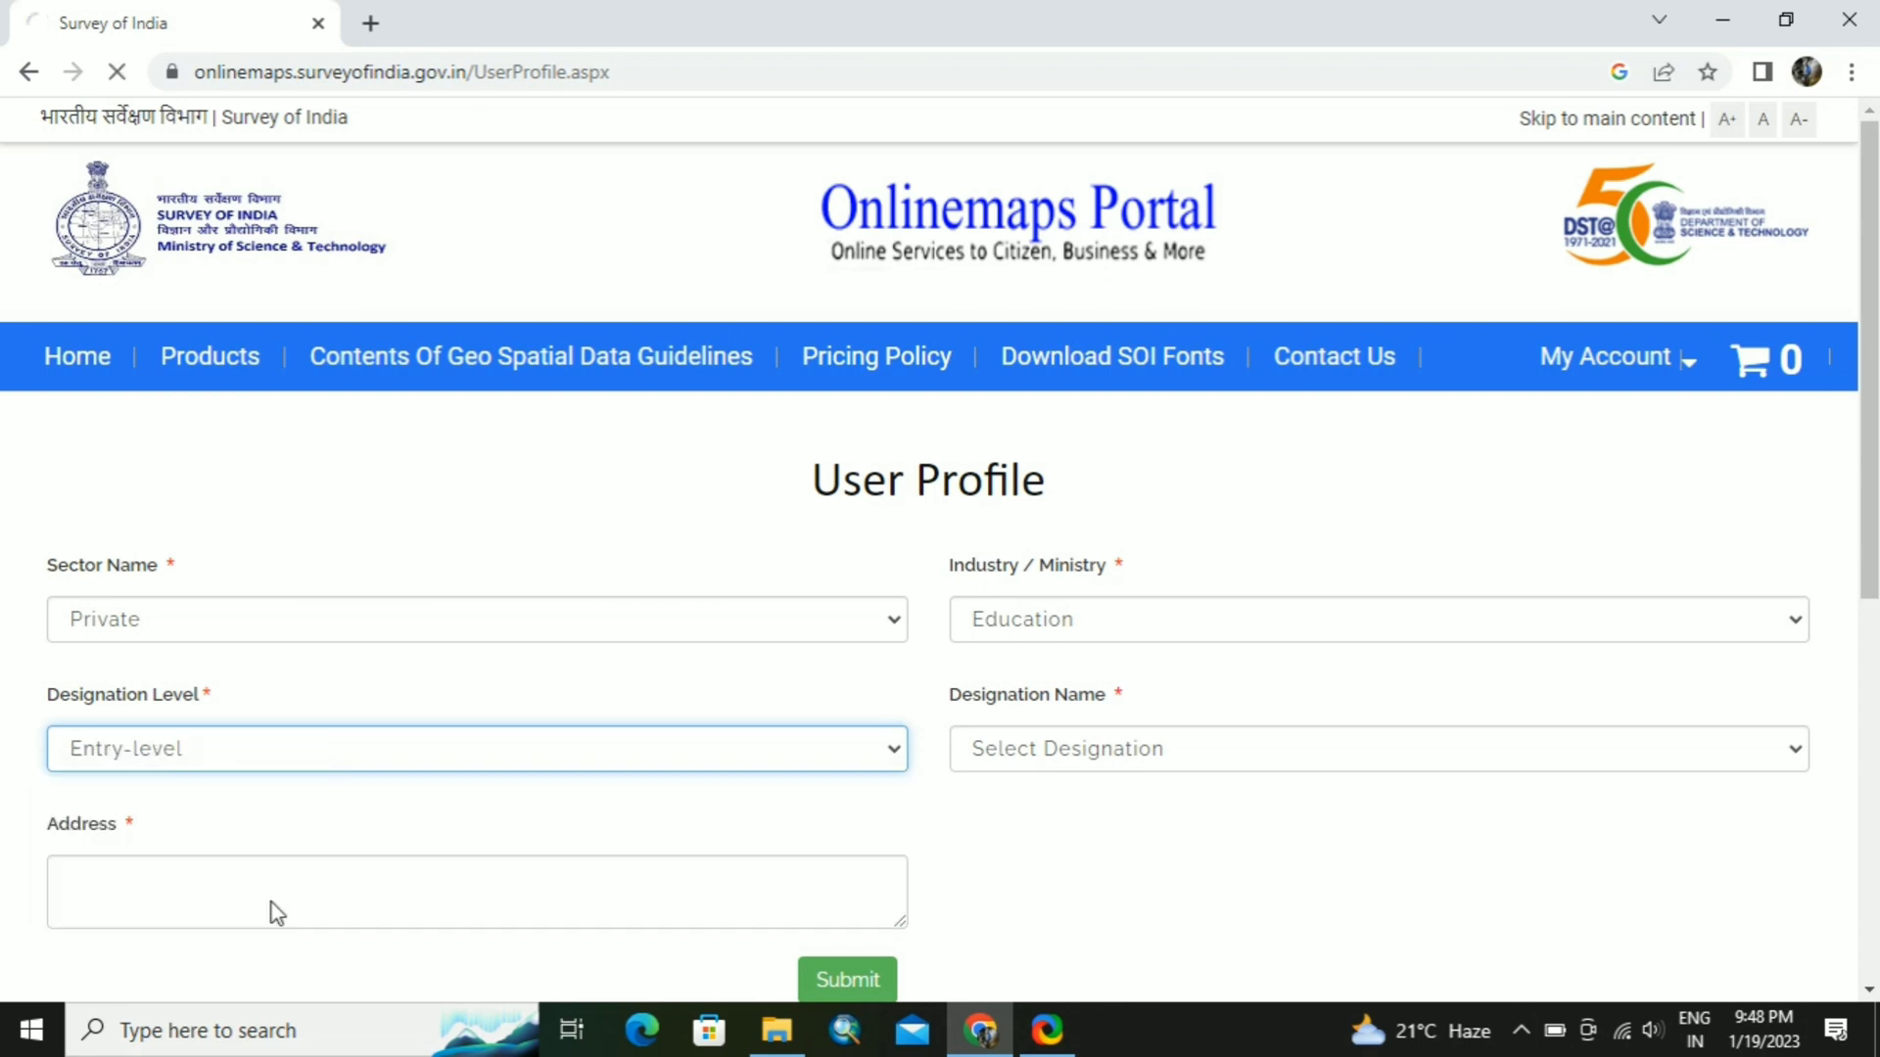
pyautogui.click(1117, 748)
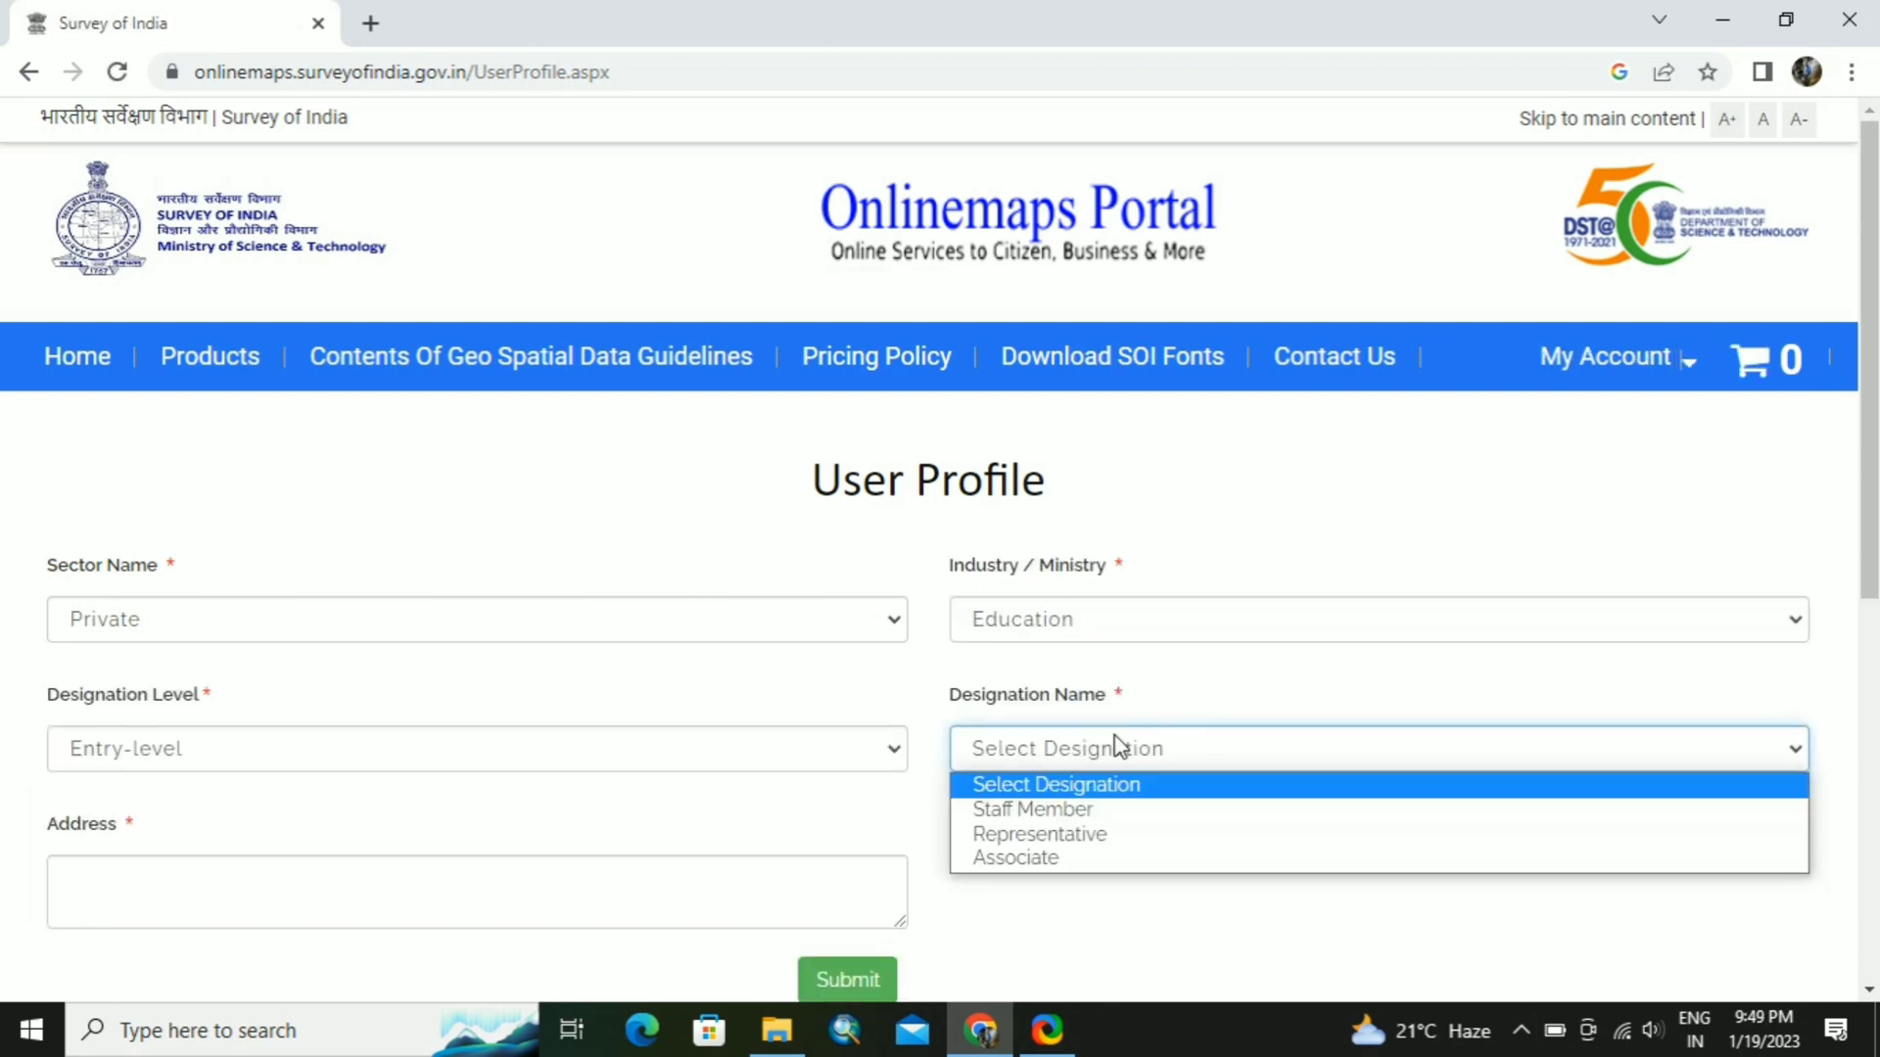
pyautogui.click(1063, 809)
# Step: Fill in the postal address, submit the profile, and go to the Download SOI Fonts page
pyautogui.click(423, 870)
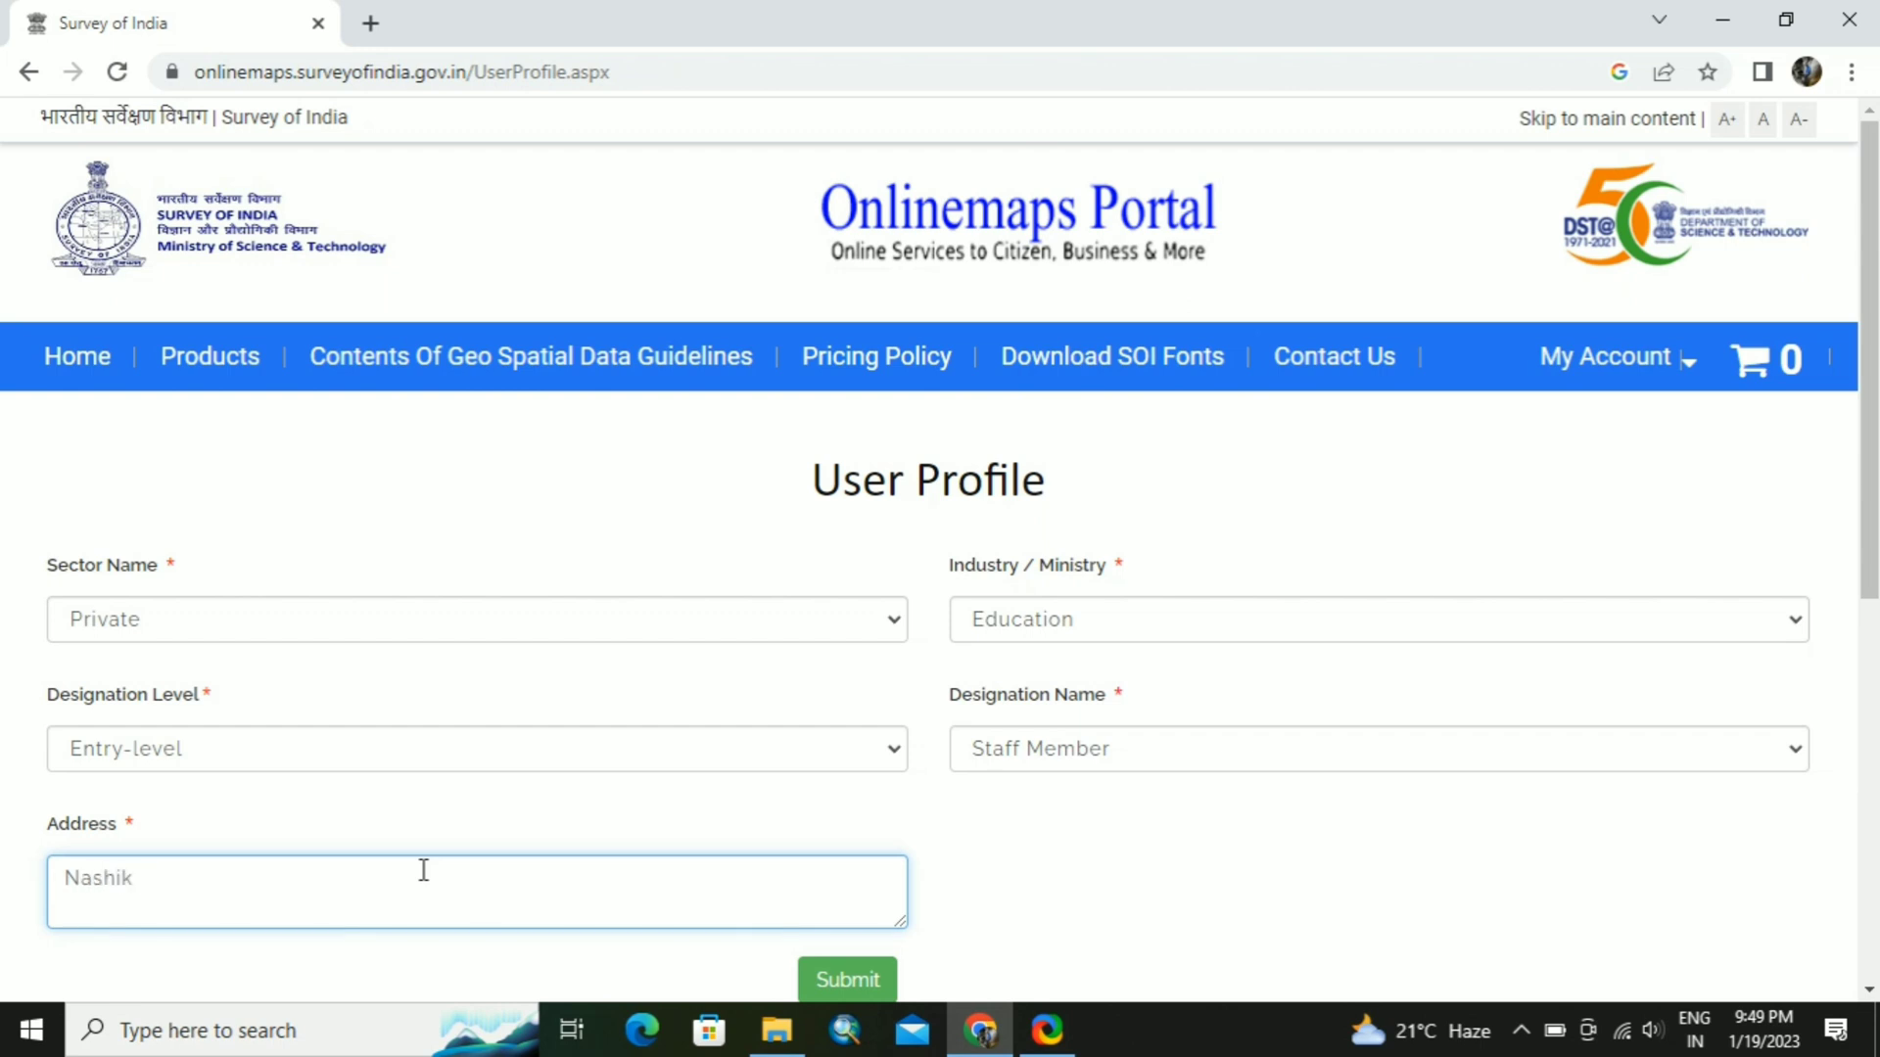
pyautogui.write('Disy')
pyautogui.write(' Nashik')
pyautogui.click(827, 966)
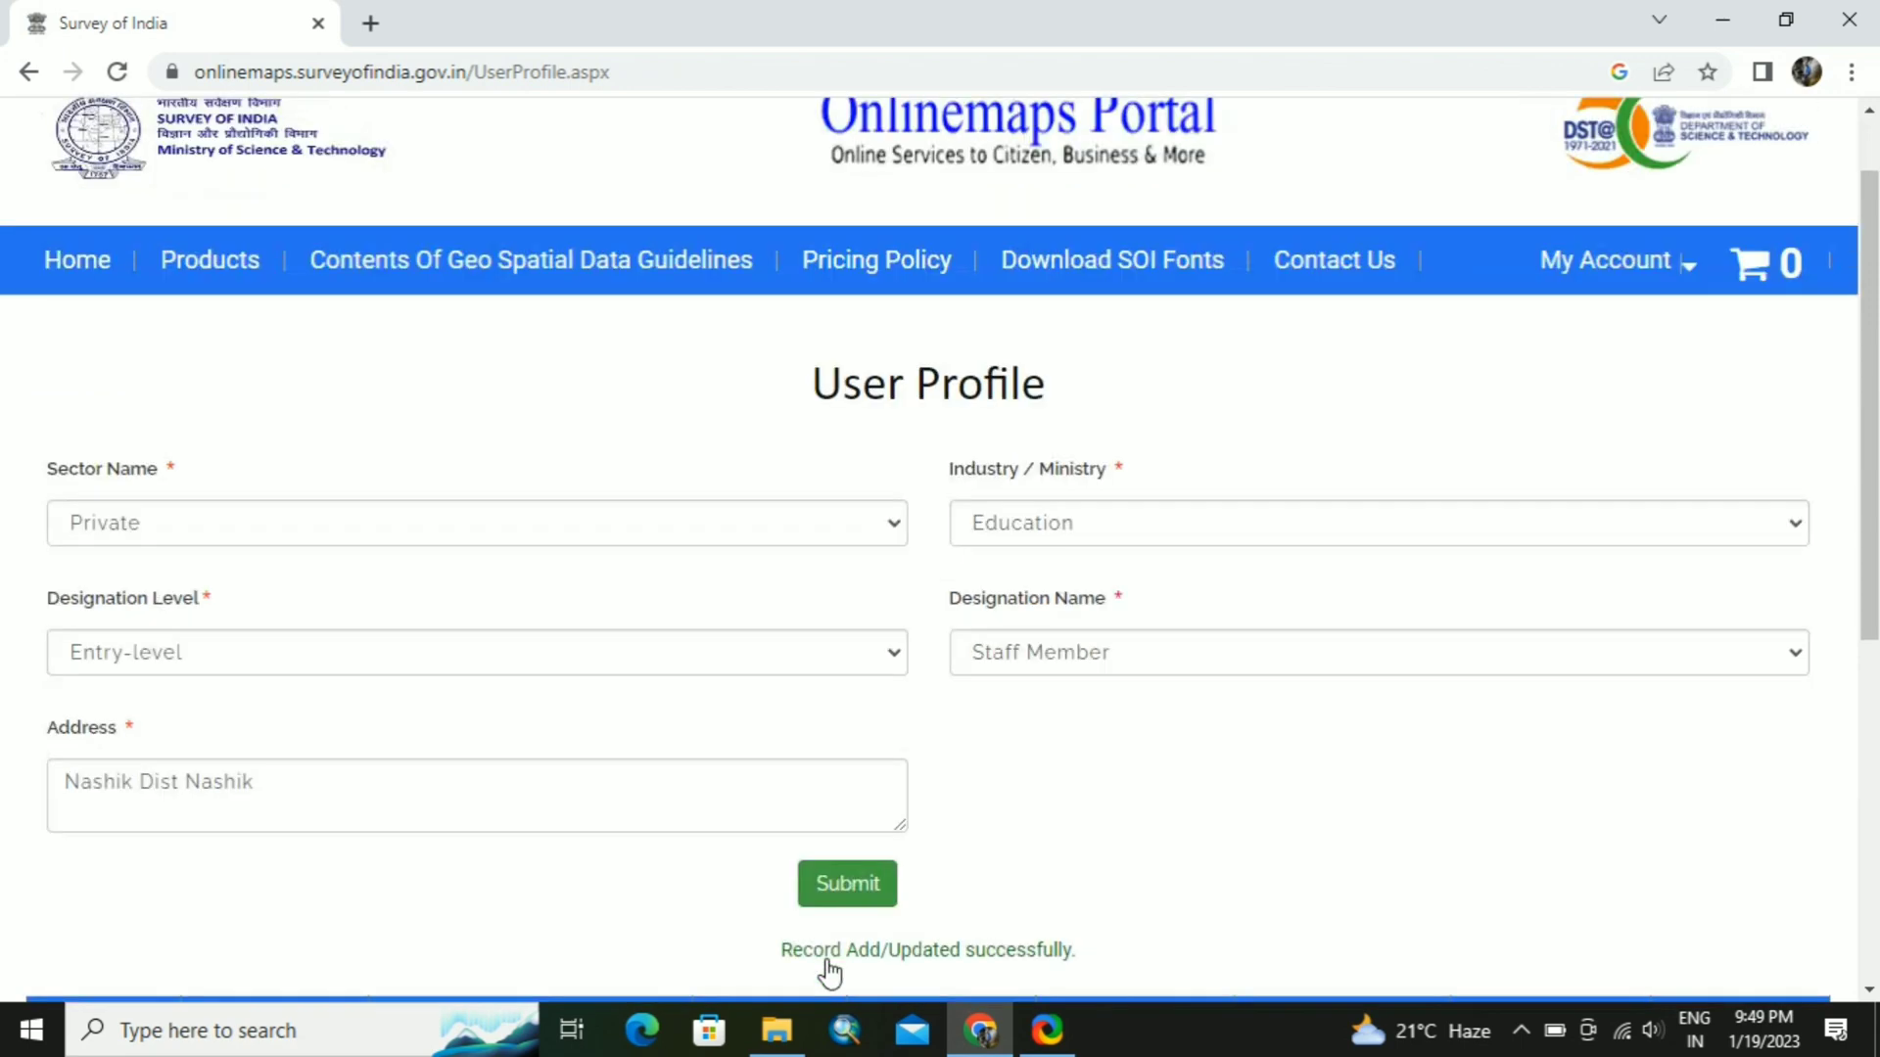
pyautogui.scroll(-6, 828, 965)
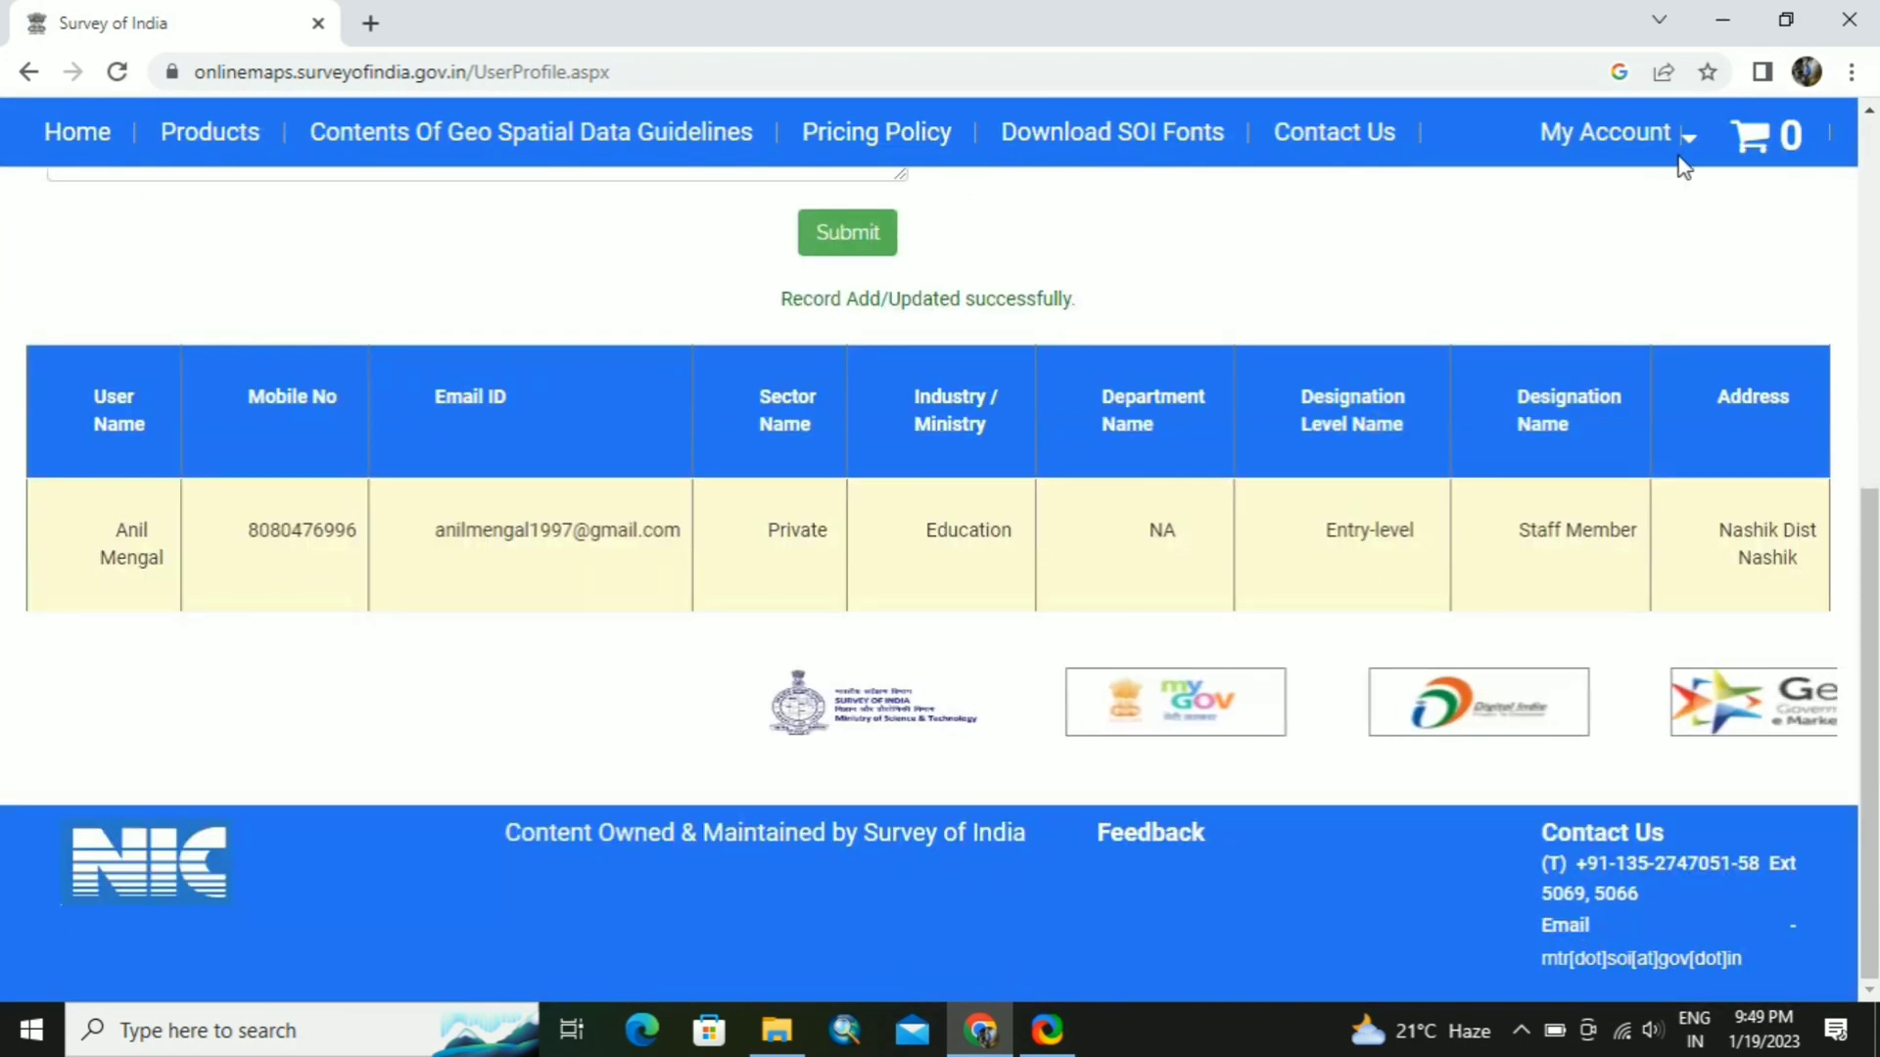
pyautogui.click(1113, 132)
# Step: Open the free Open Series Map page and its sheet search by state and district
pyautogui.click(99, 378)
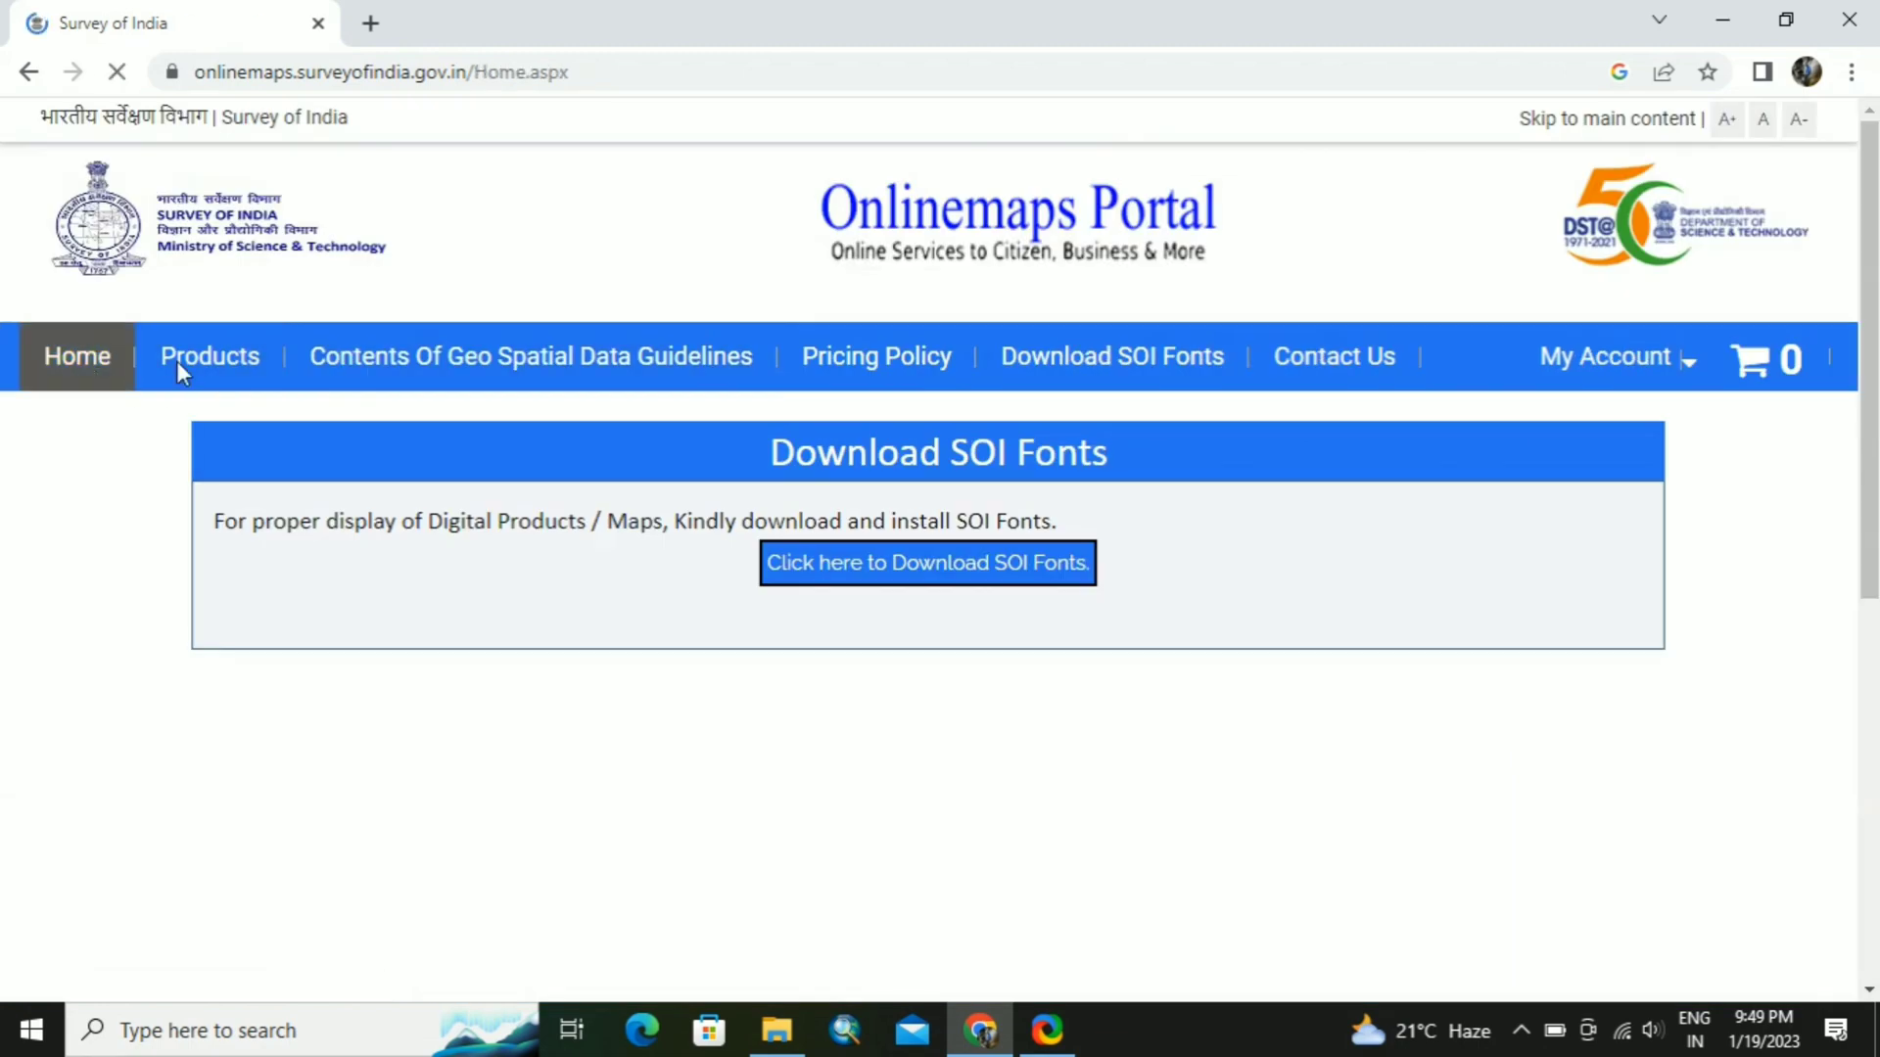
pyautogui.scroll(-4, 715, 444)
pyautogui.scroll(-8, 715, 444)
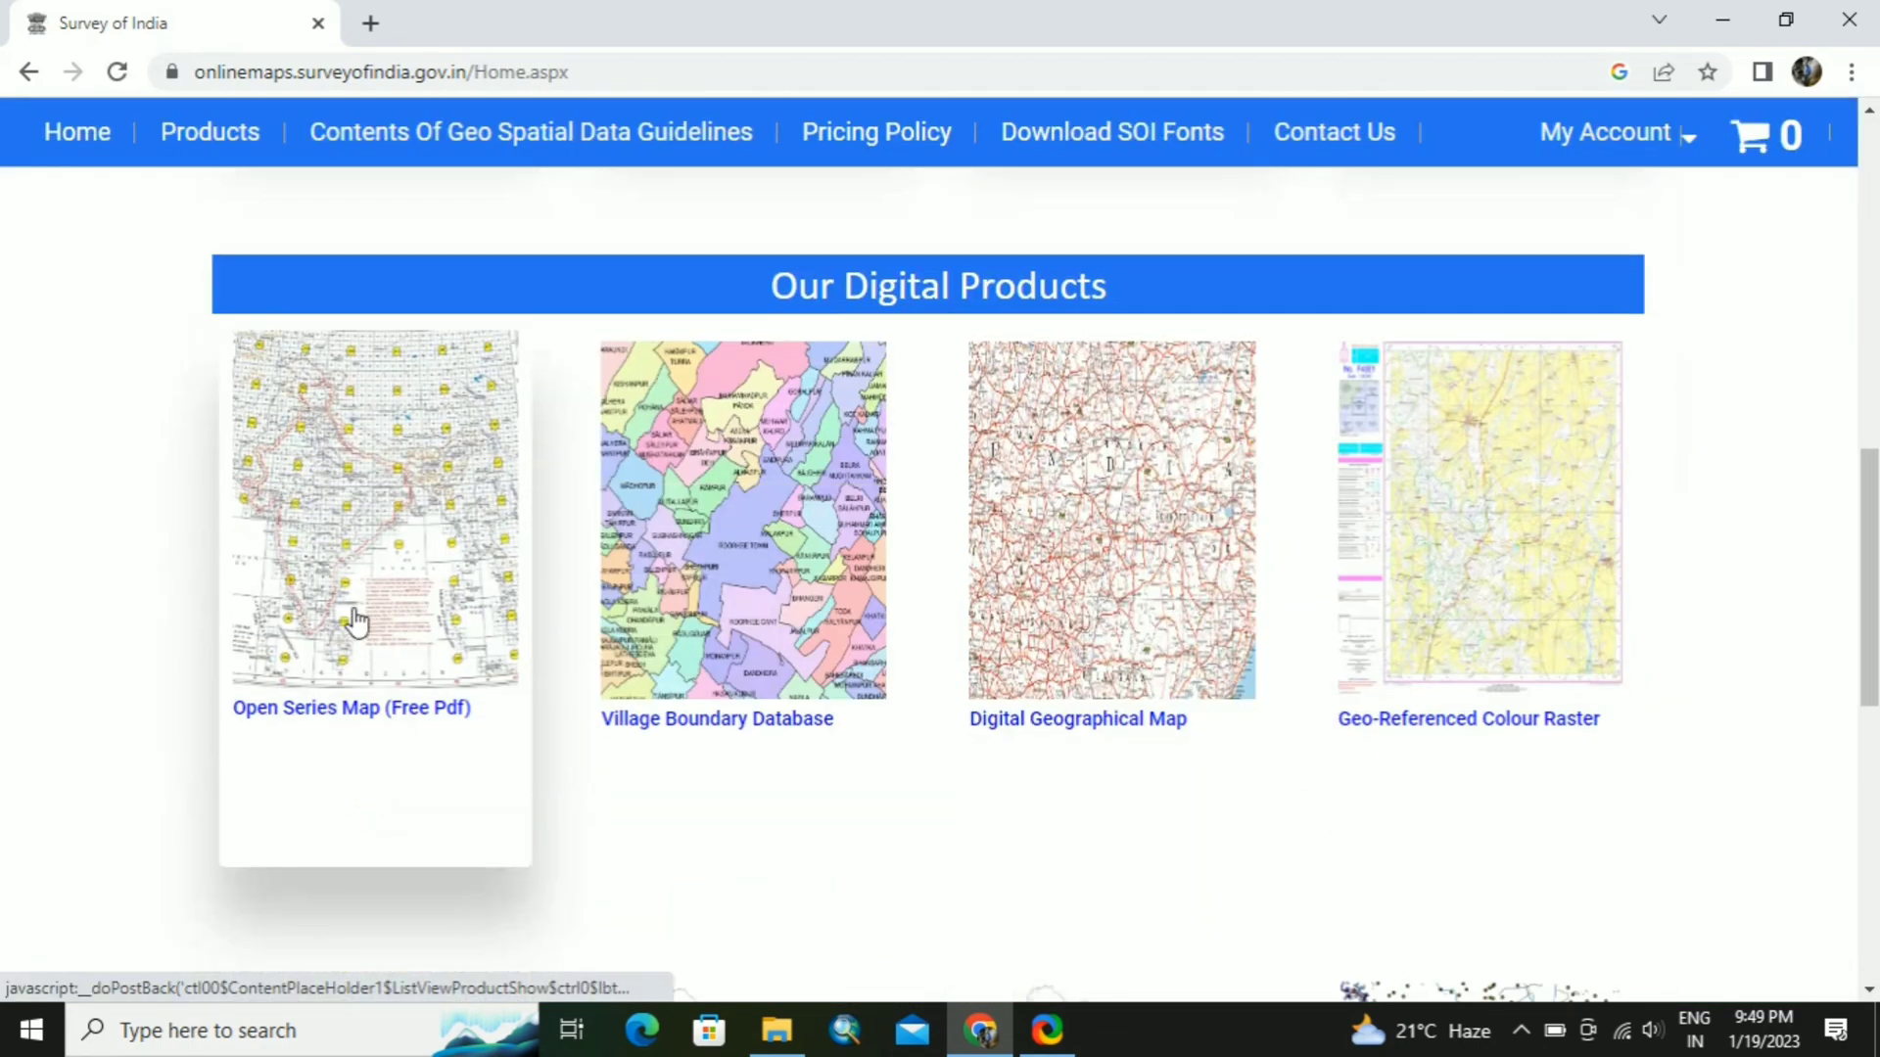
pyautogui.click(354, 620)
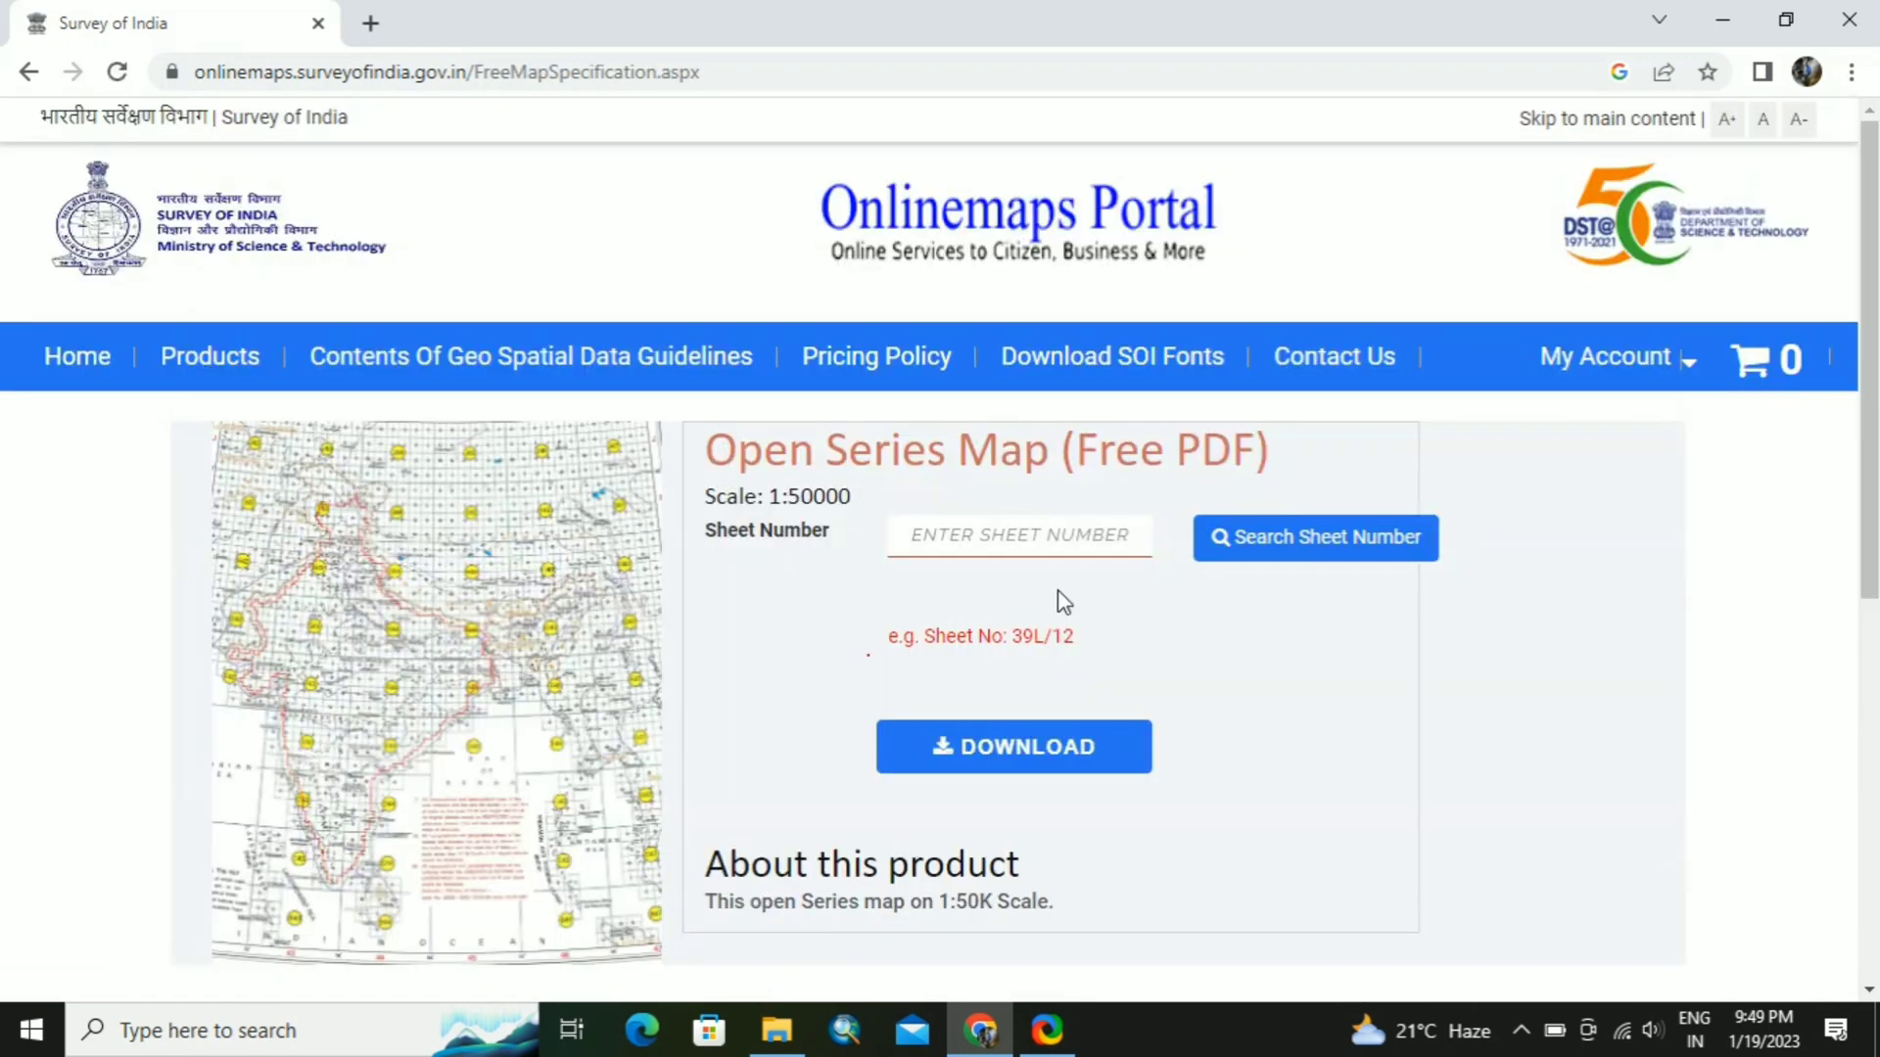
pyautogui.click(1312, 538)
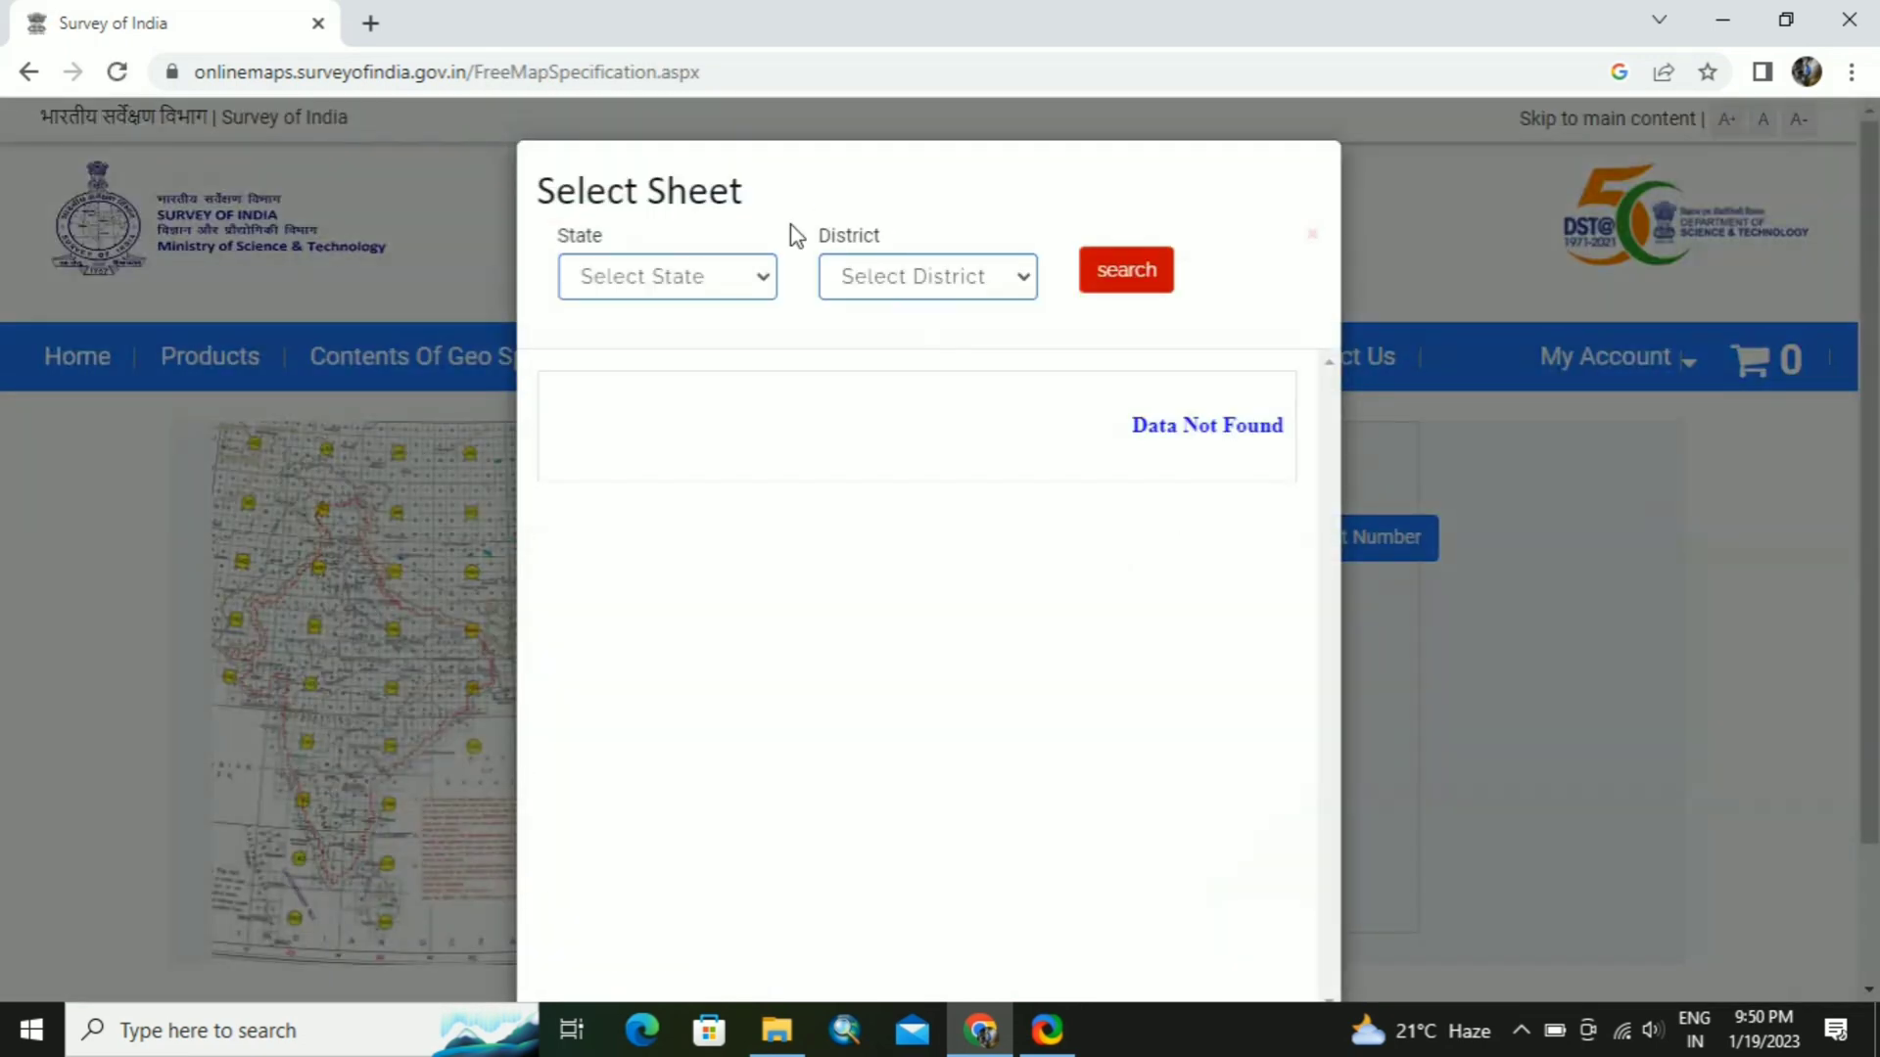
# Step: Pick MAHARASHTRA and AHMADNAGAR, select sheet E43B15 (47E/15), and request its PDF download
pyautogui.click(684, 284)
pyautogui.scroll(-3, 671, 705)
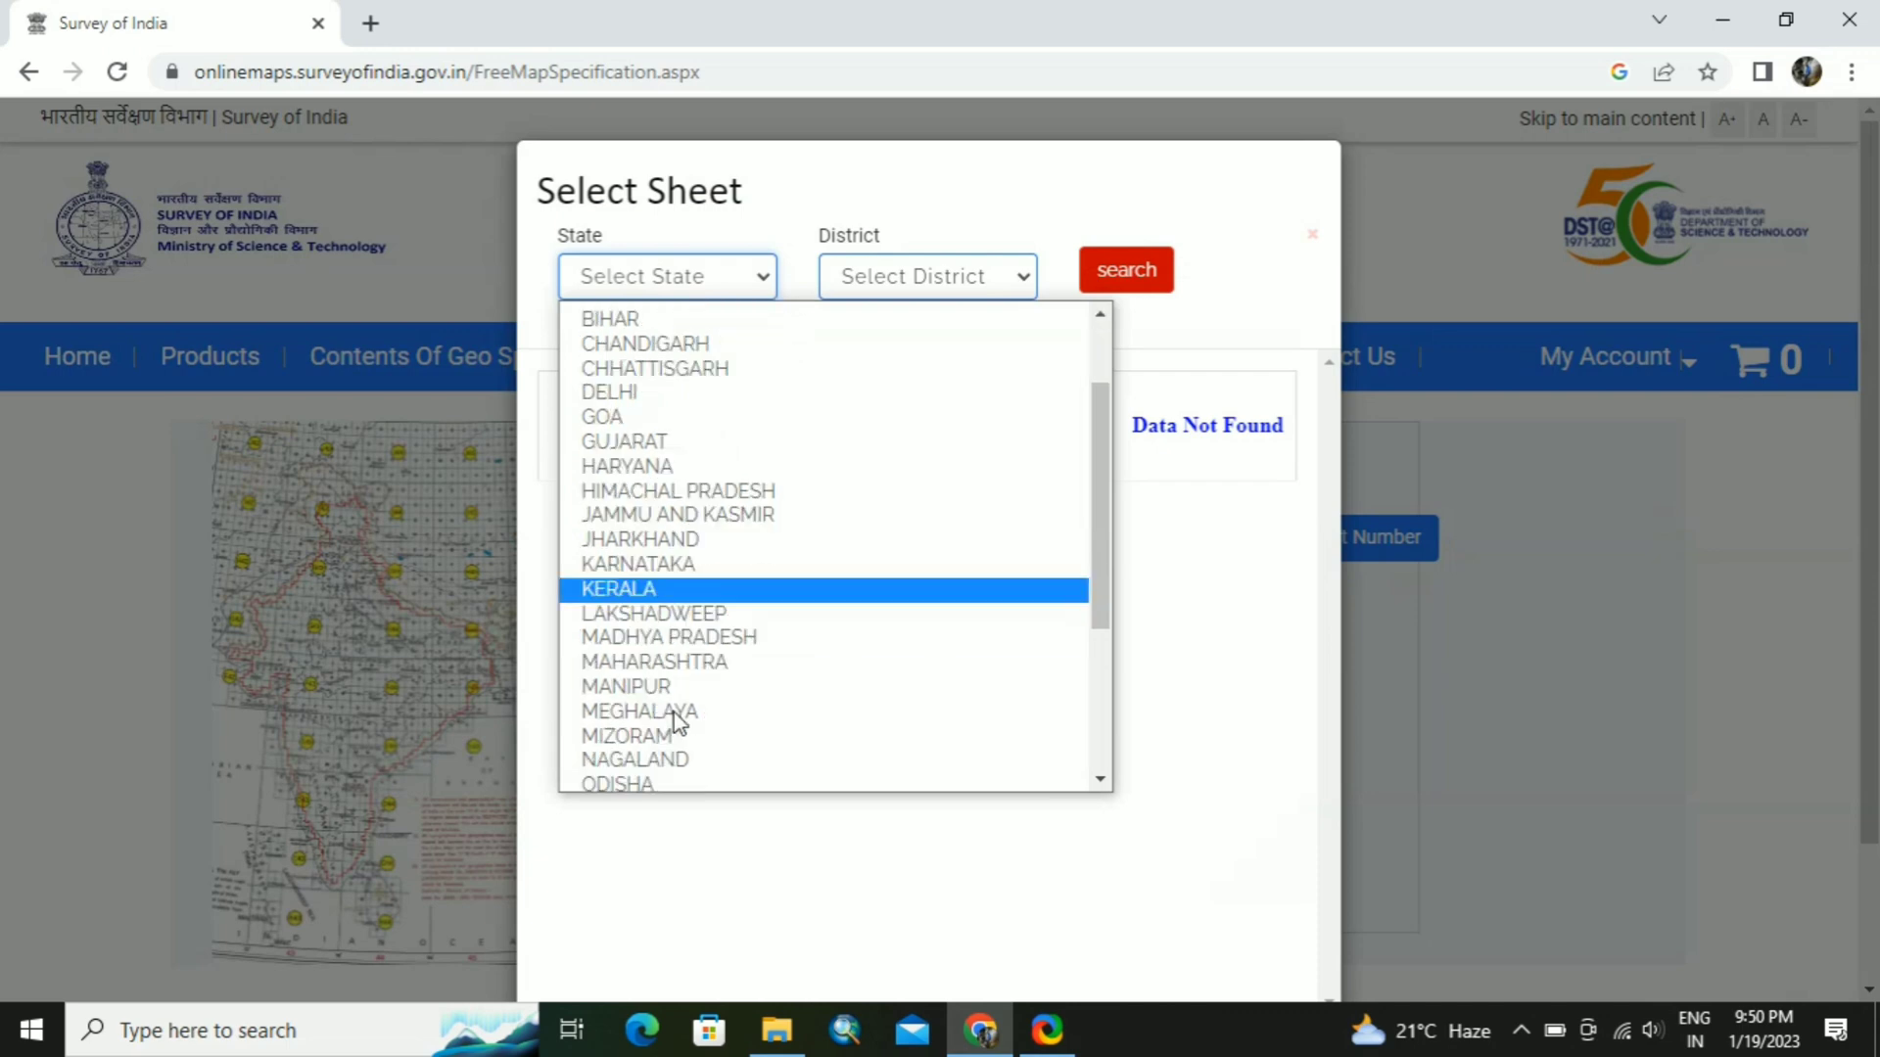
pyautogui.click(723, 601)
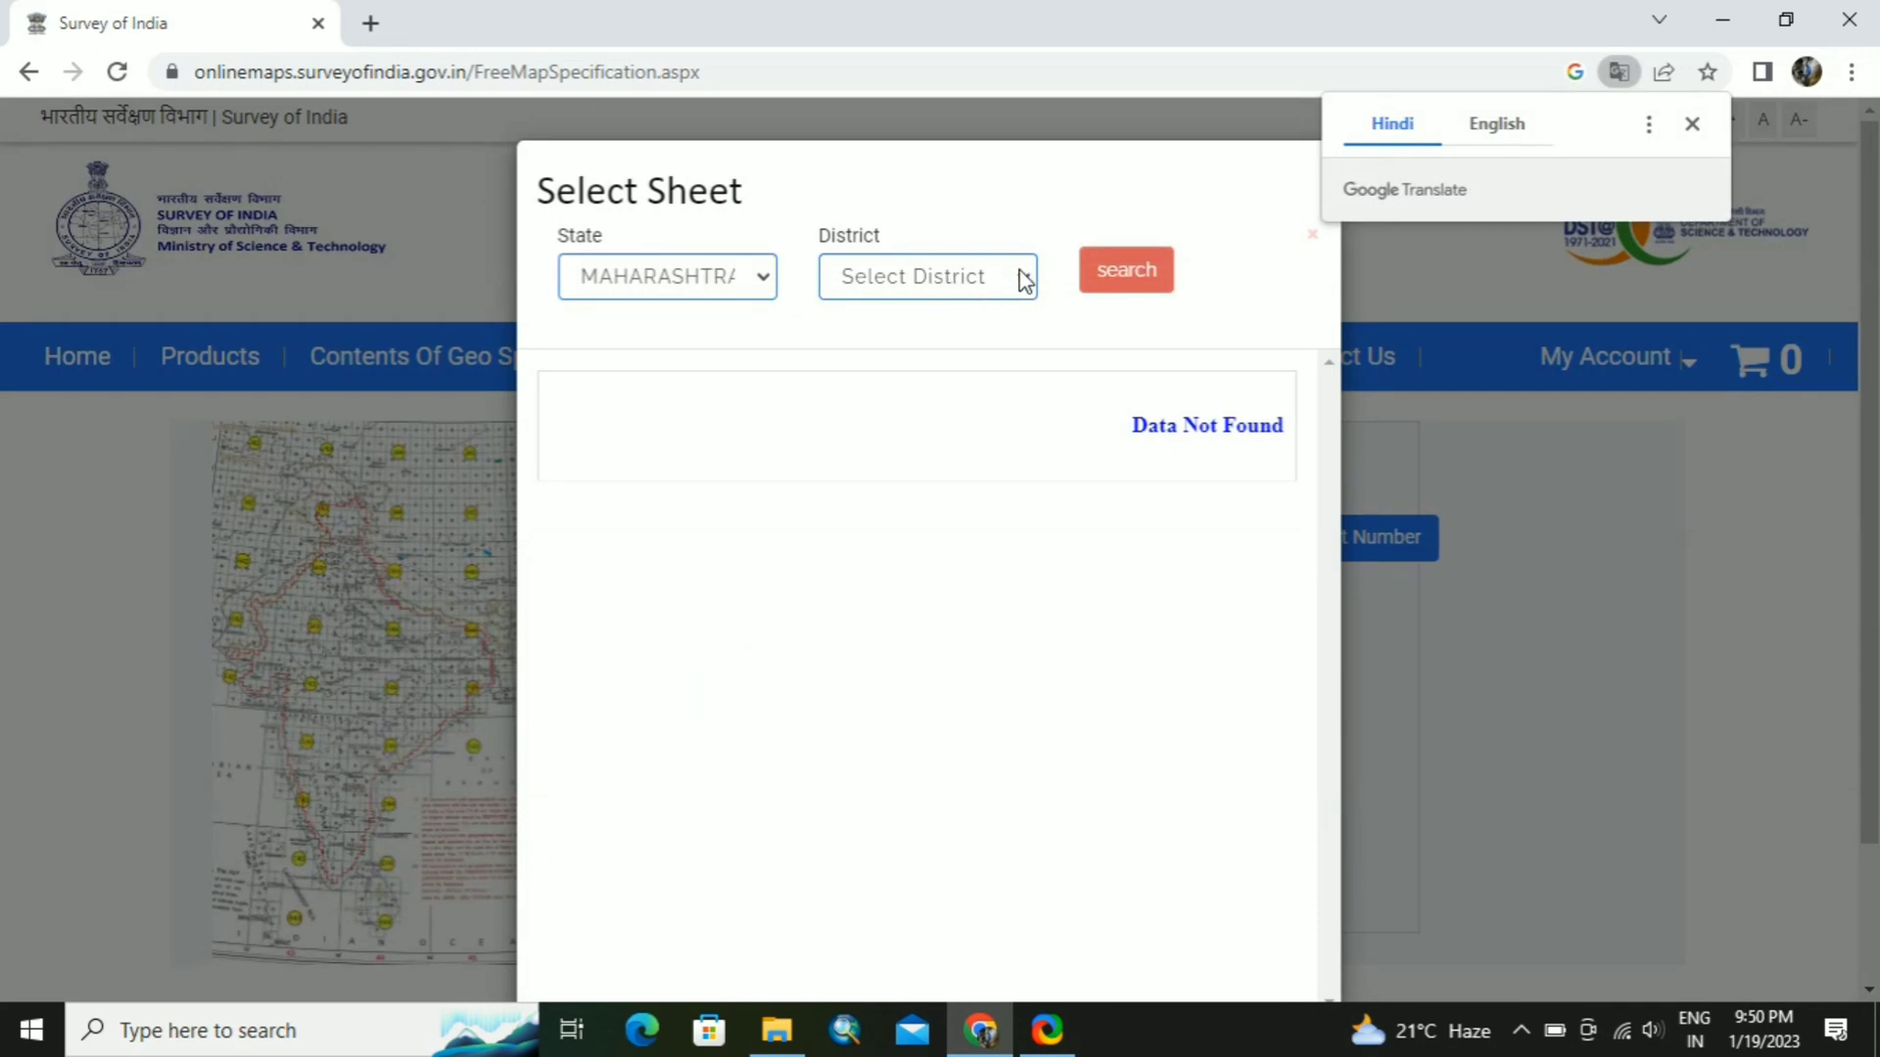
pyautogui.click(1024, 281)
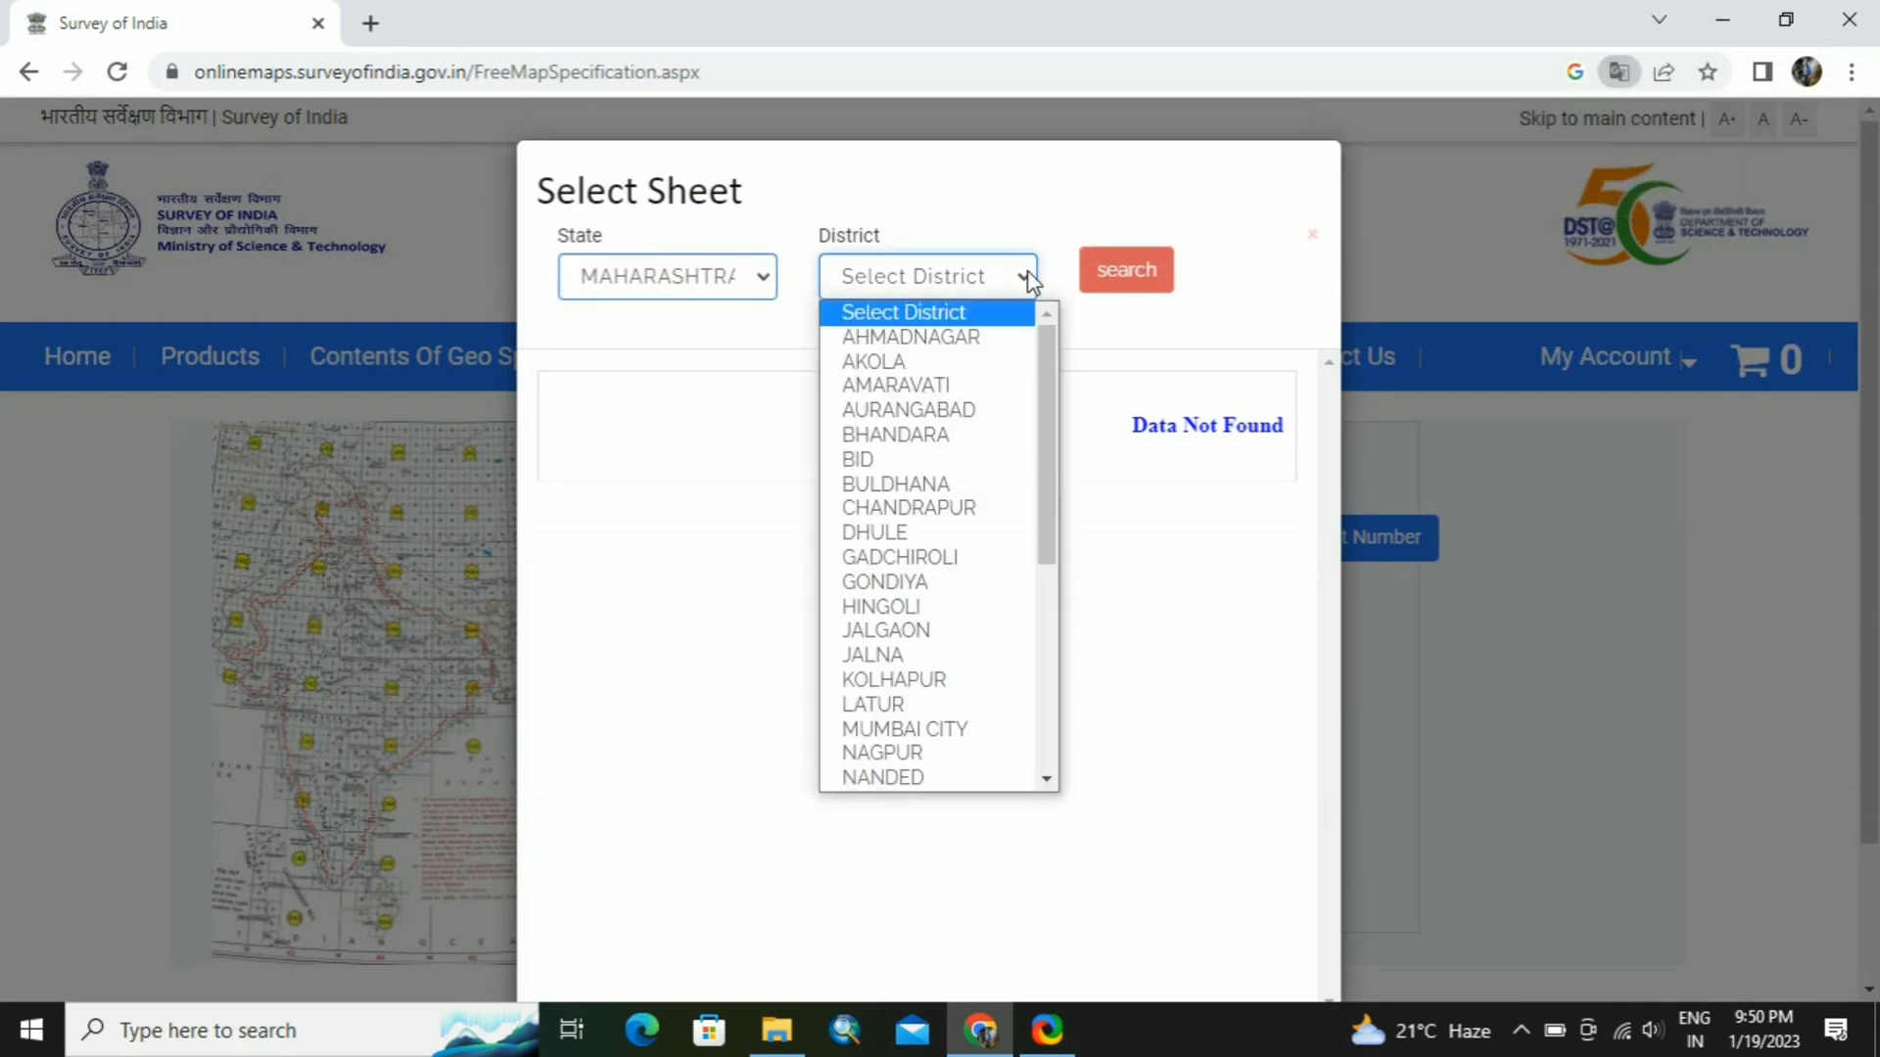
pyautogui.click(959, 338)
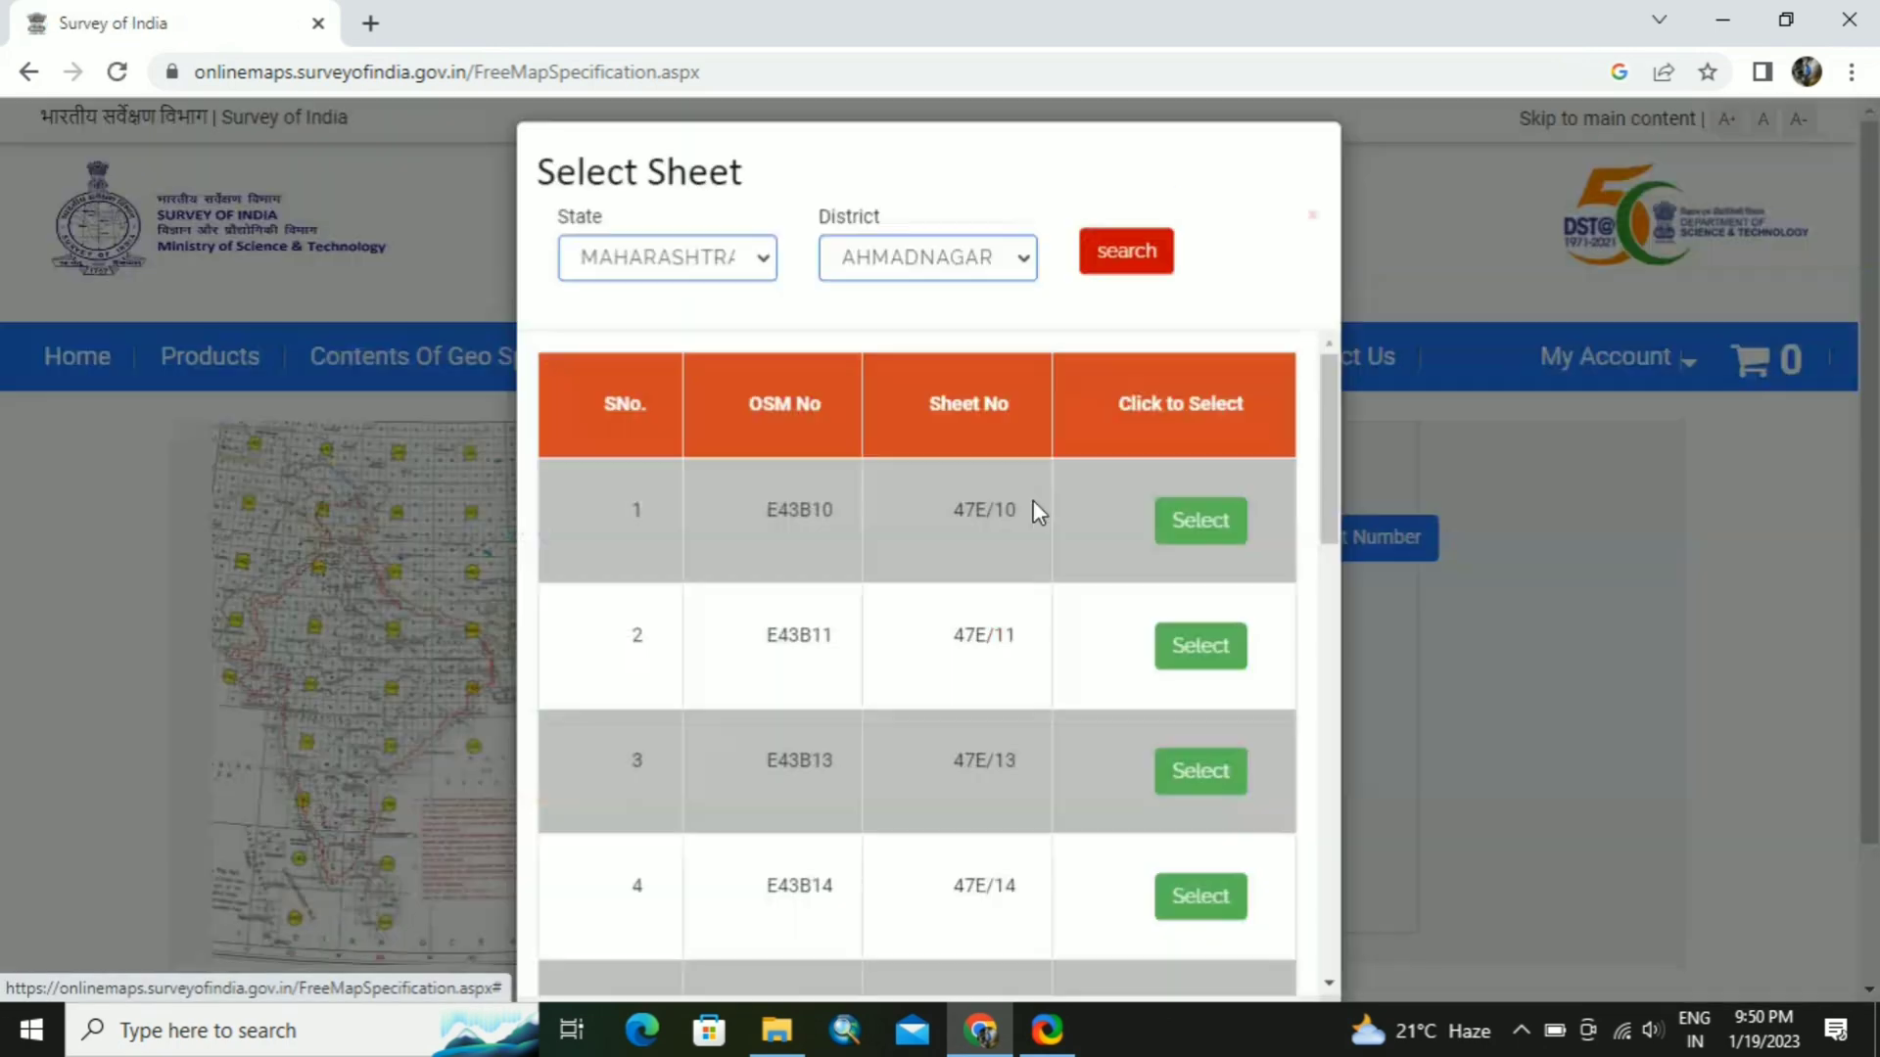
pyautogui.scroll(-2, 1077, 450)
pyautogui.scroll(-2, 1077, 450)
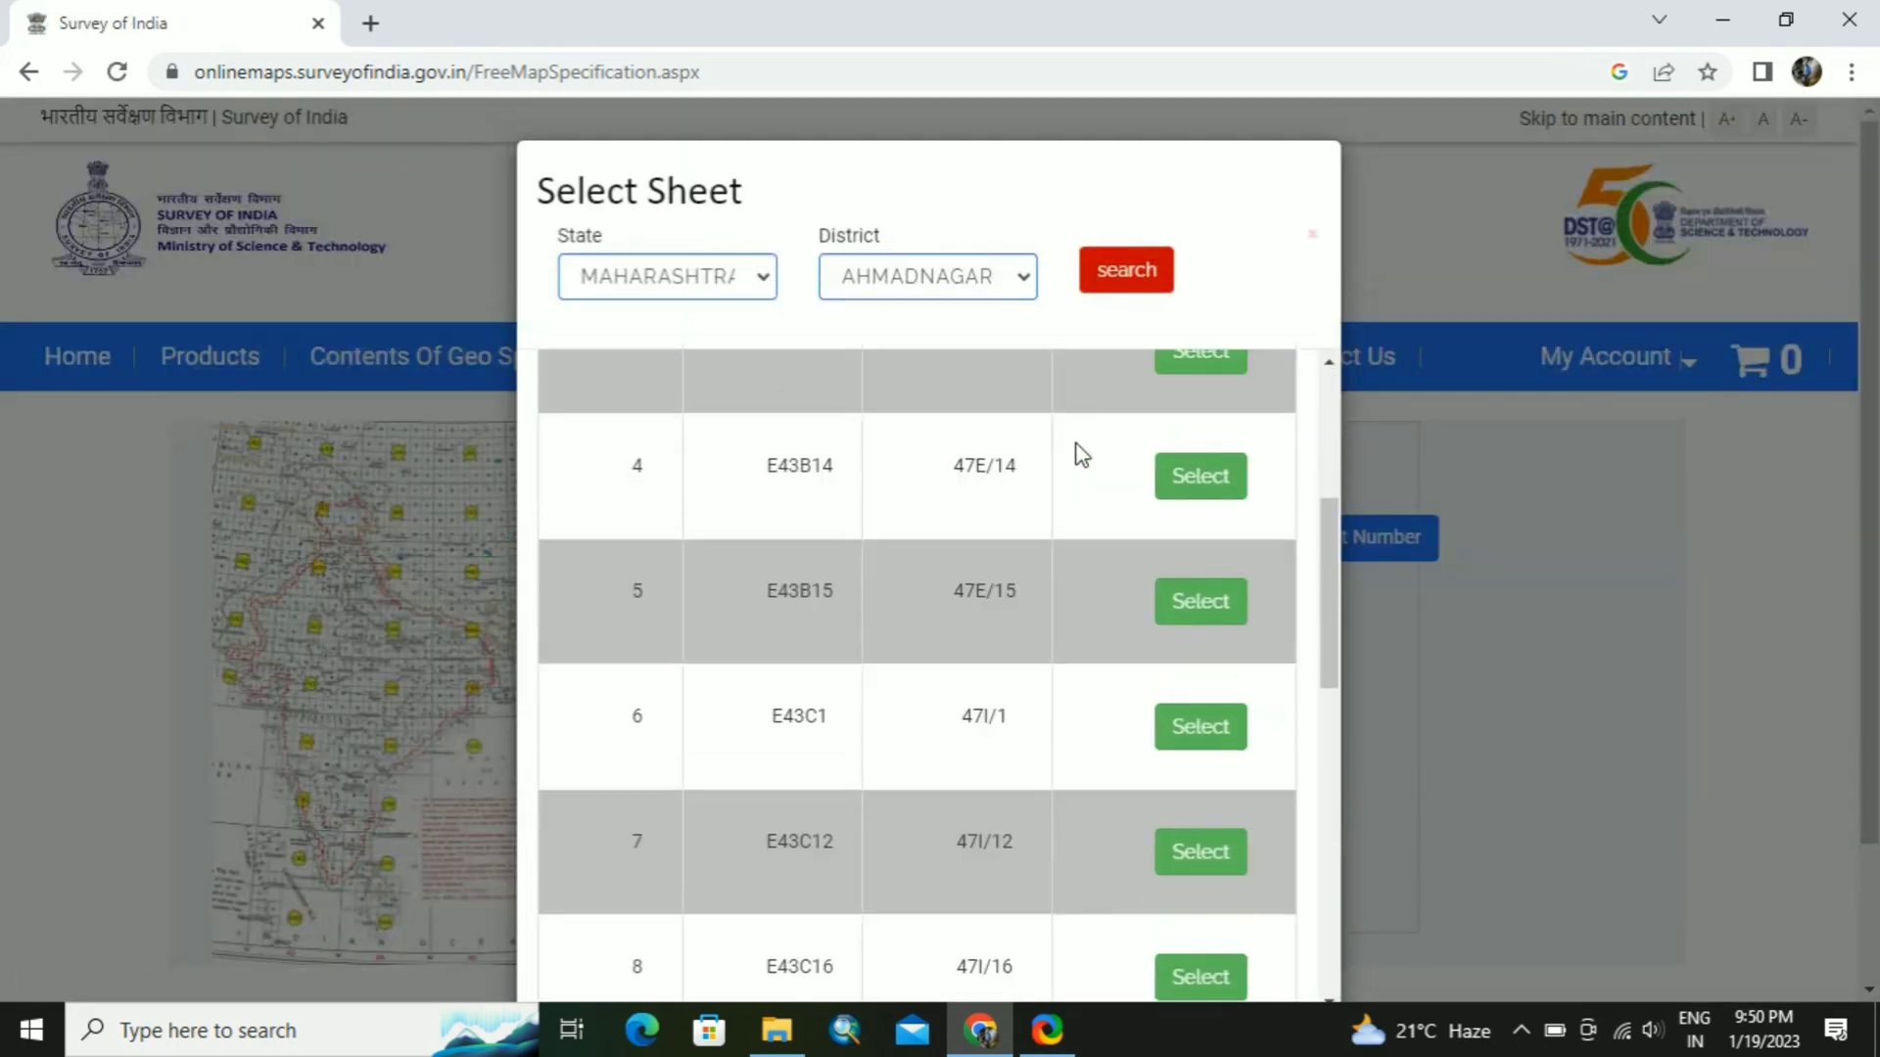
pyautogui.click(1206, 604)
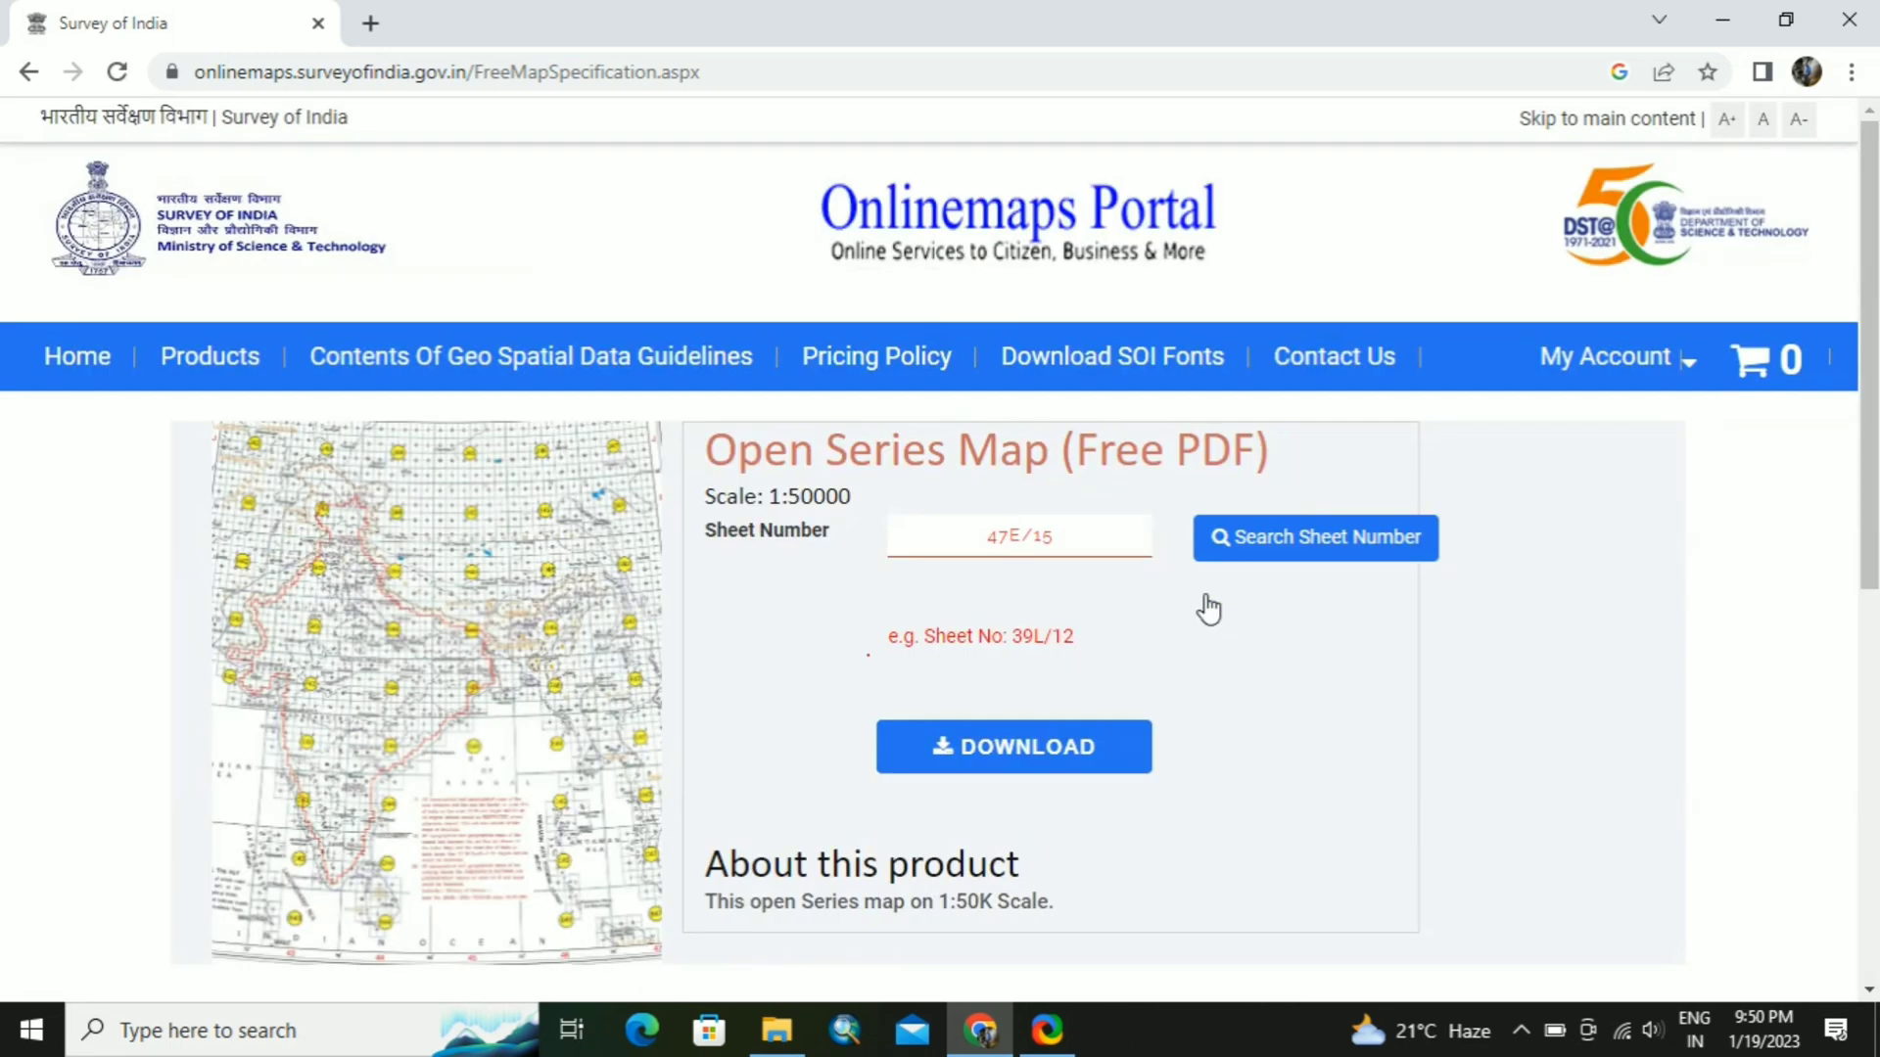
pyautogui.click(1017, 757)
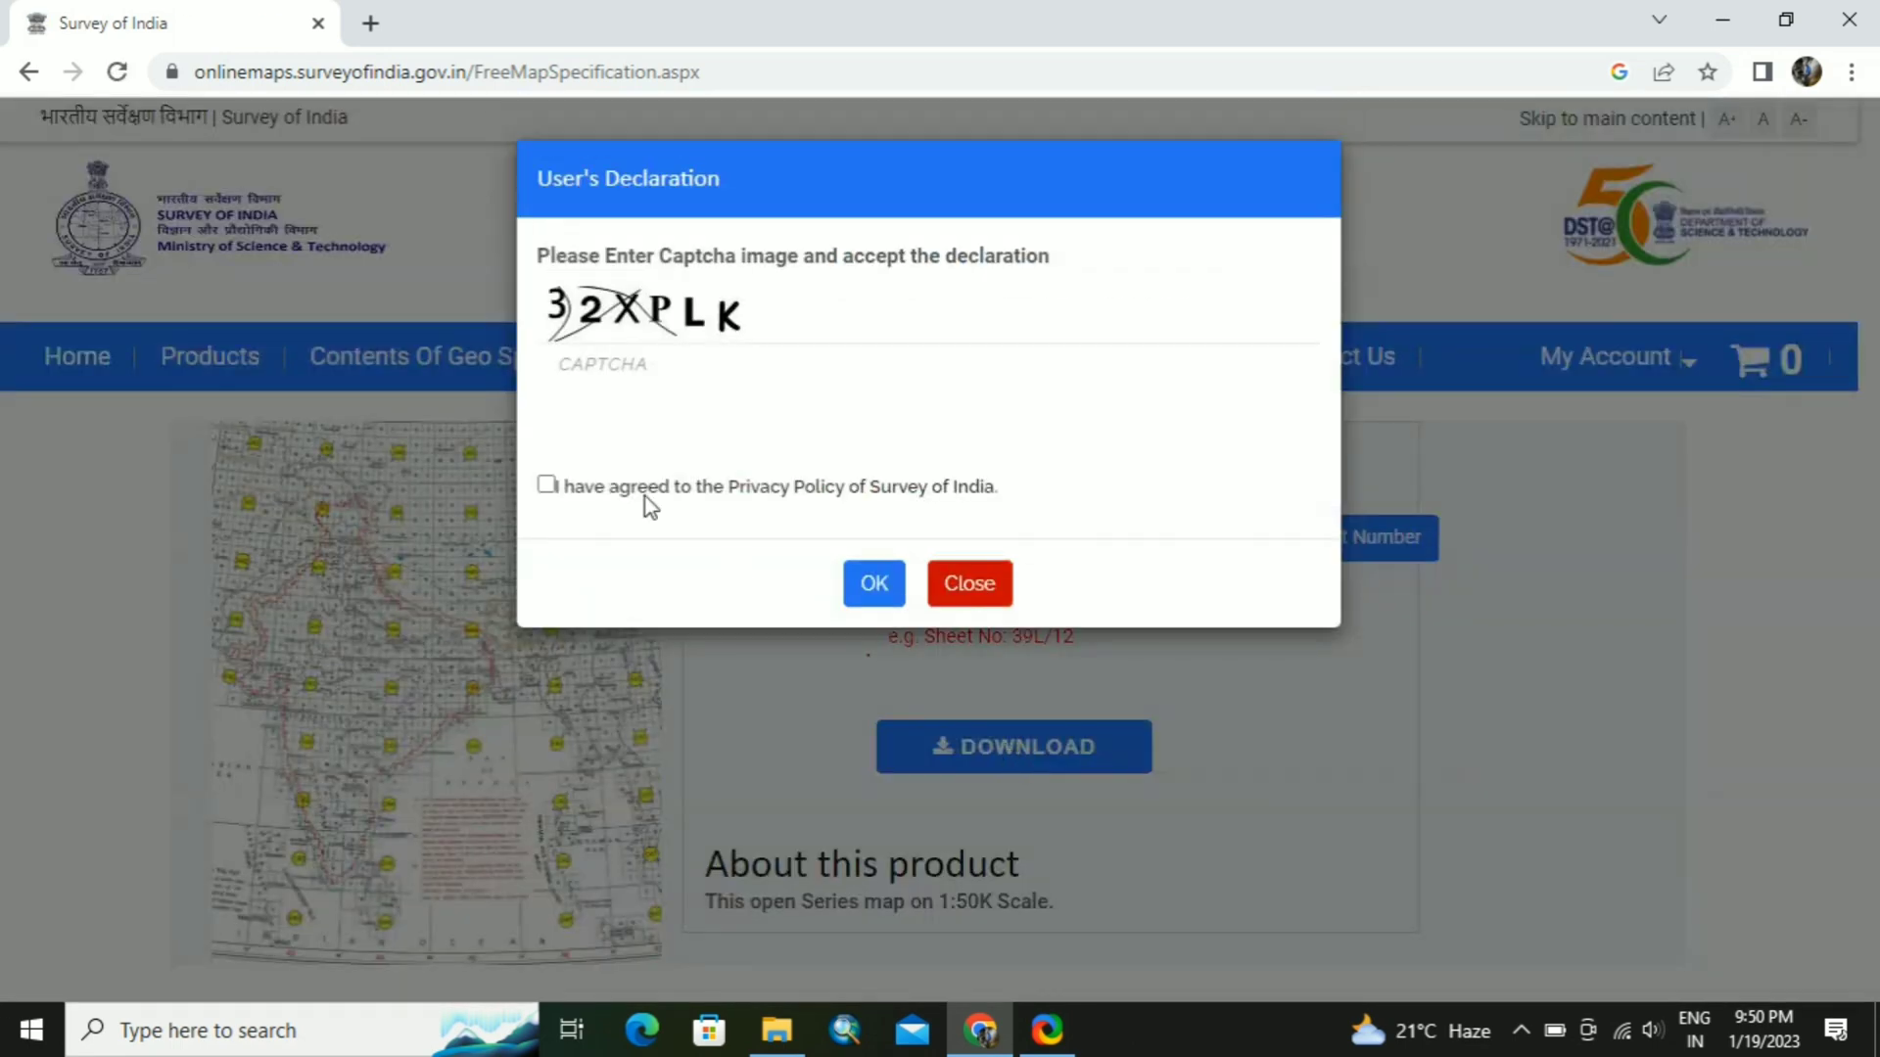
# Step: Enter the captcha and accept the privacy declaration to download E43B15_47E15 PDF, then view all downloads
pyautogui.click(614, 372)
pyautogui.write('32')
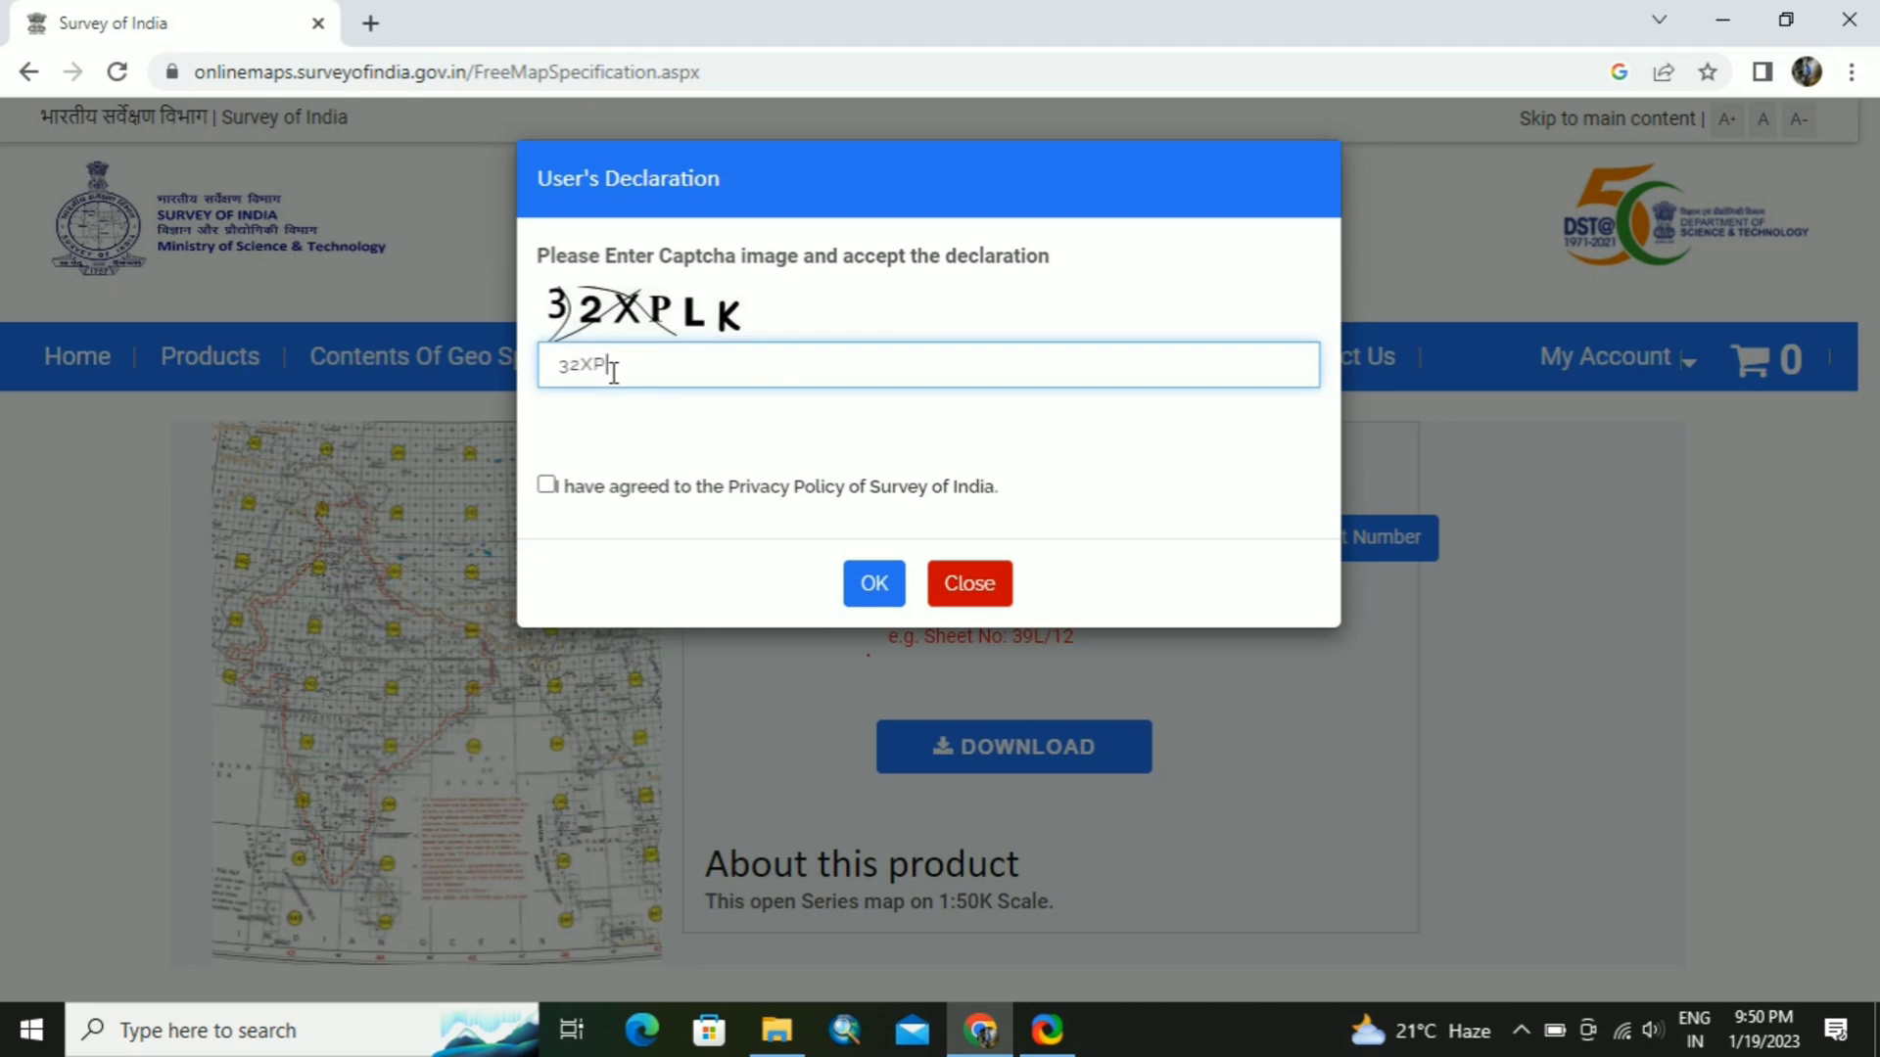
pyautogui.write('XPLK')
pyautogui.click(545, 485)
pyautogui.click(871, 580)
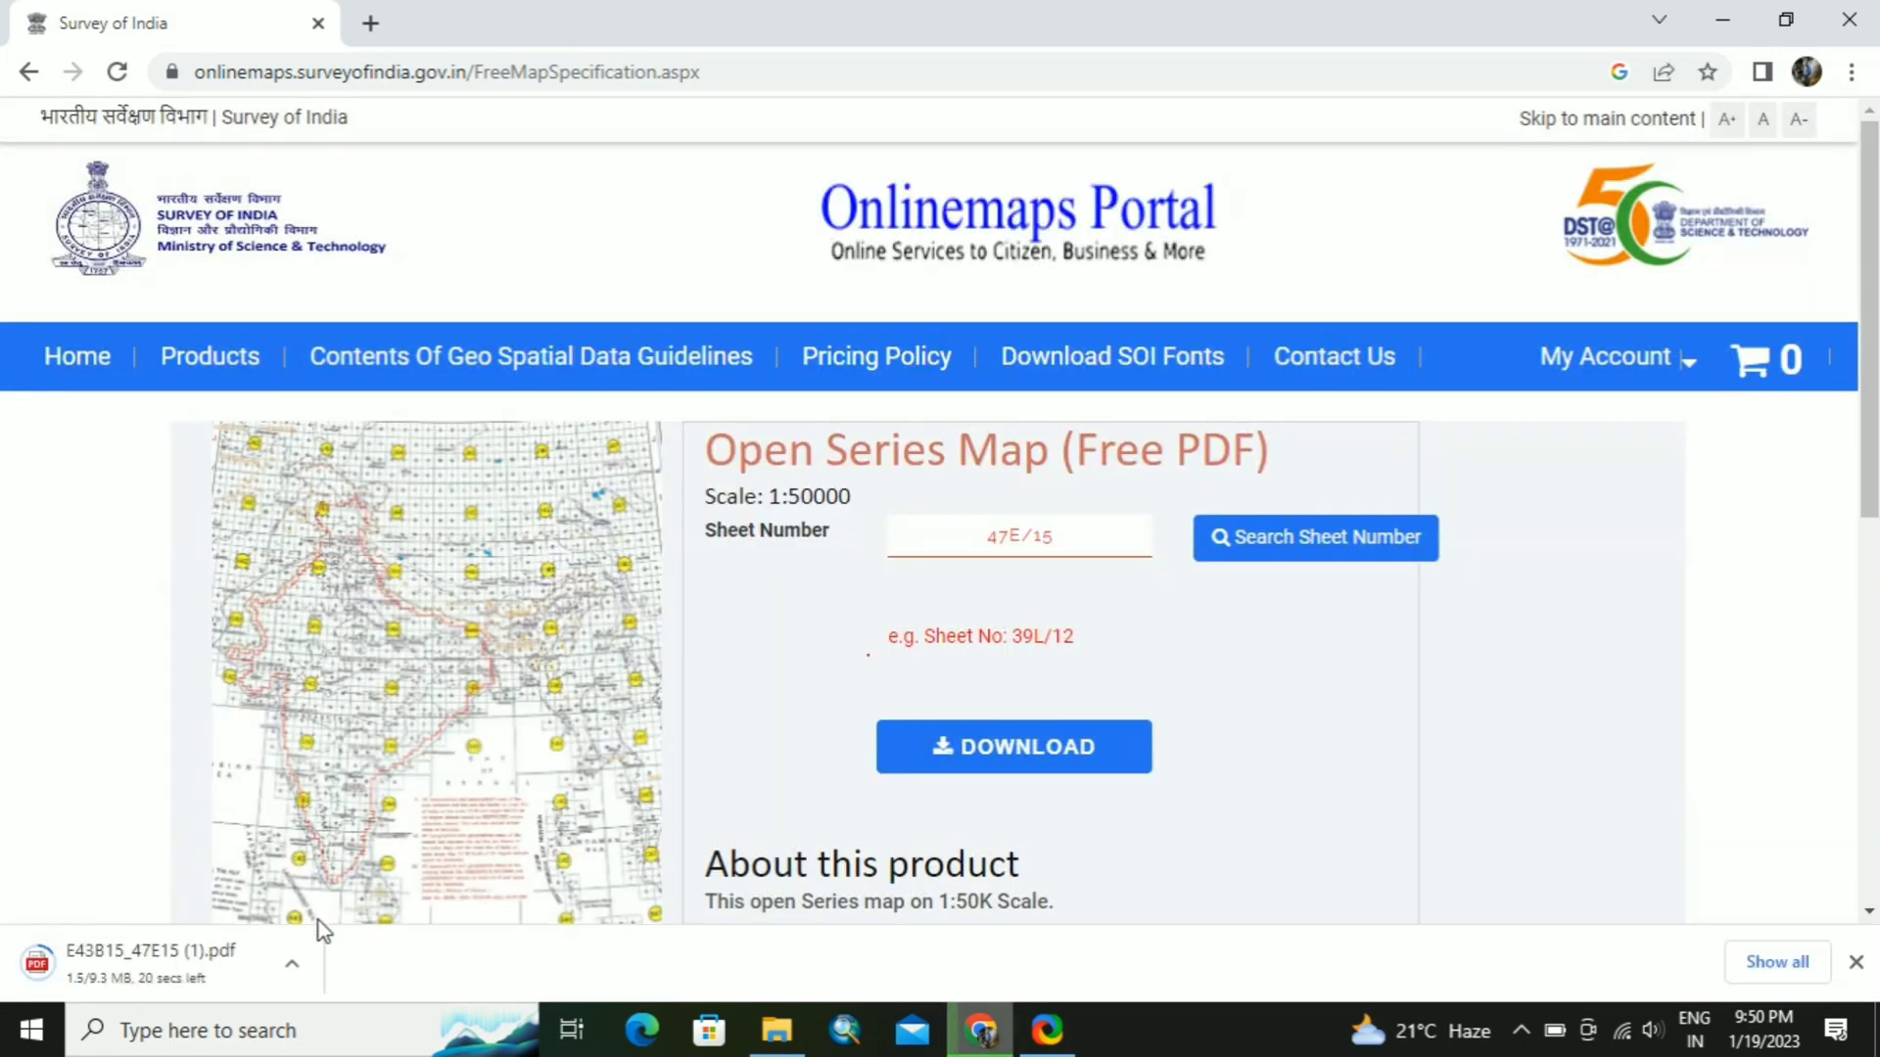
pyautogui.click(1778, 964)
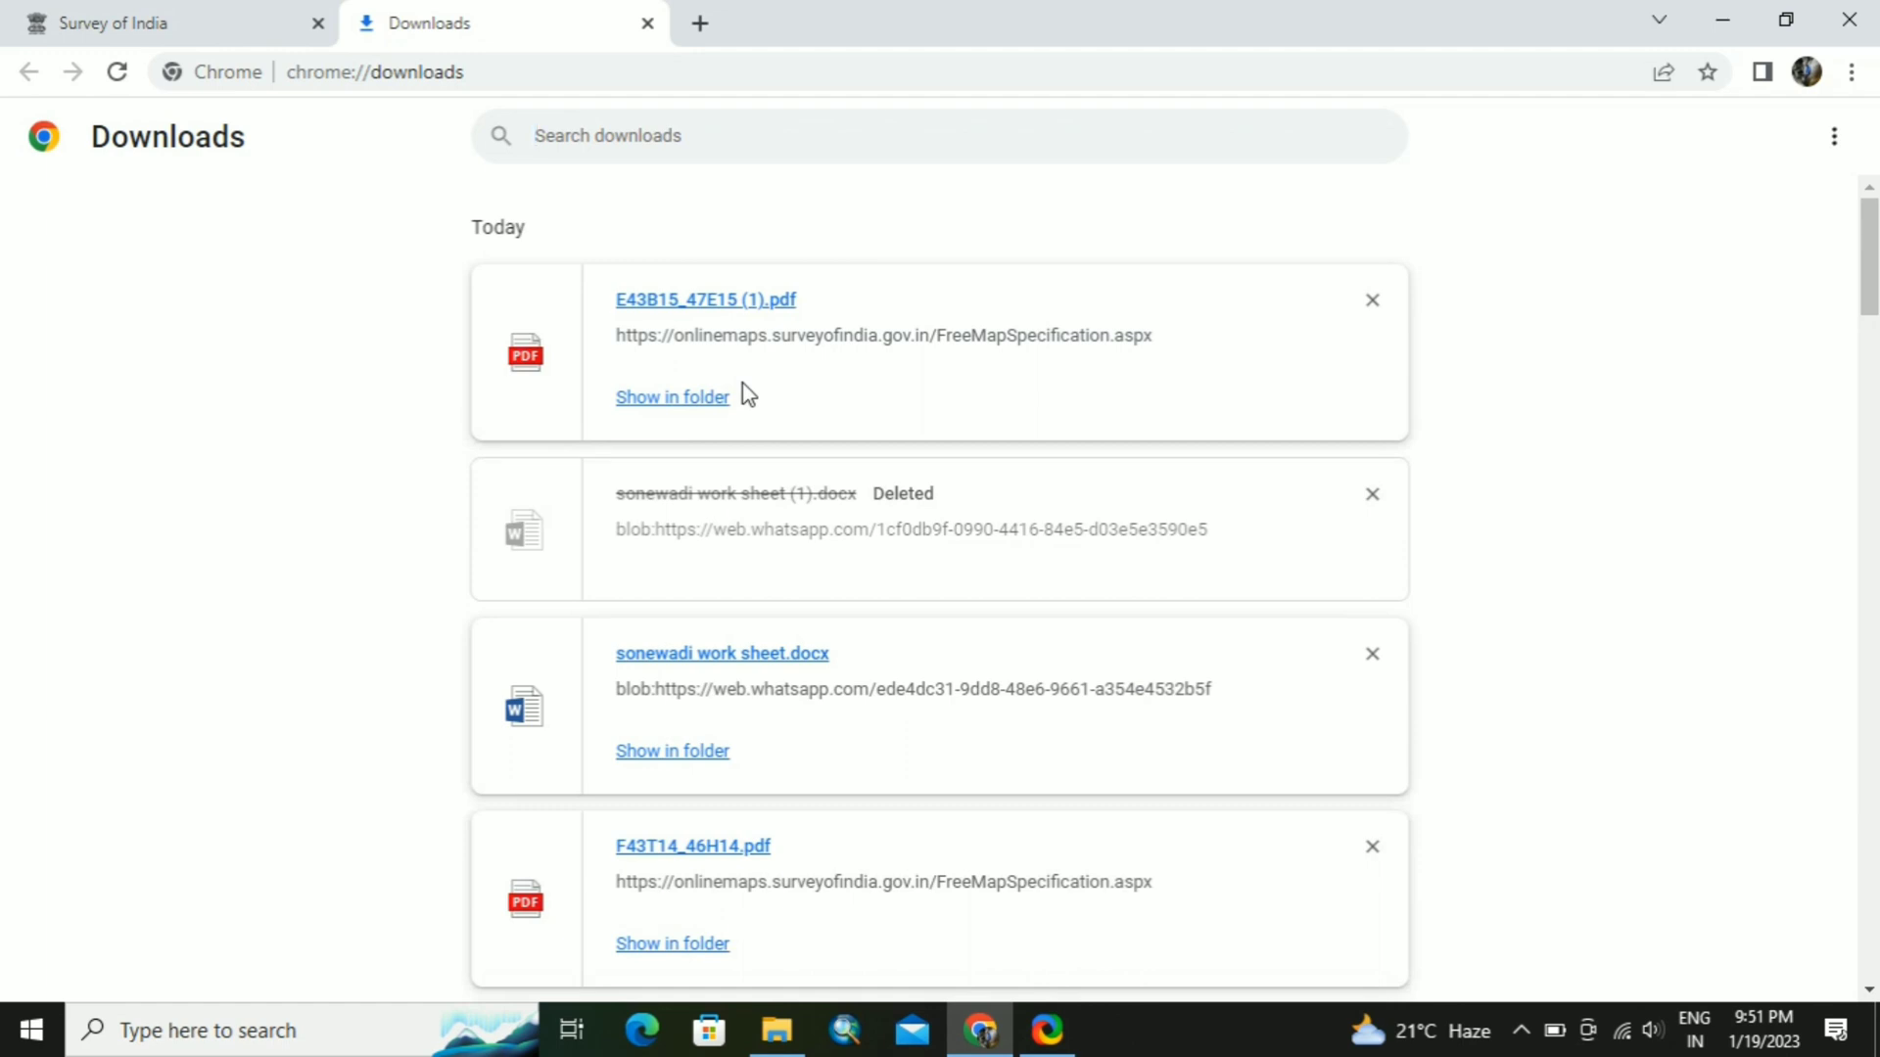
# Step: Open the downloaded E43B15_47E15 (1).pdf and scroll through the topo sheet
pyautogui.click(737, 300)
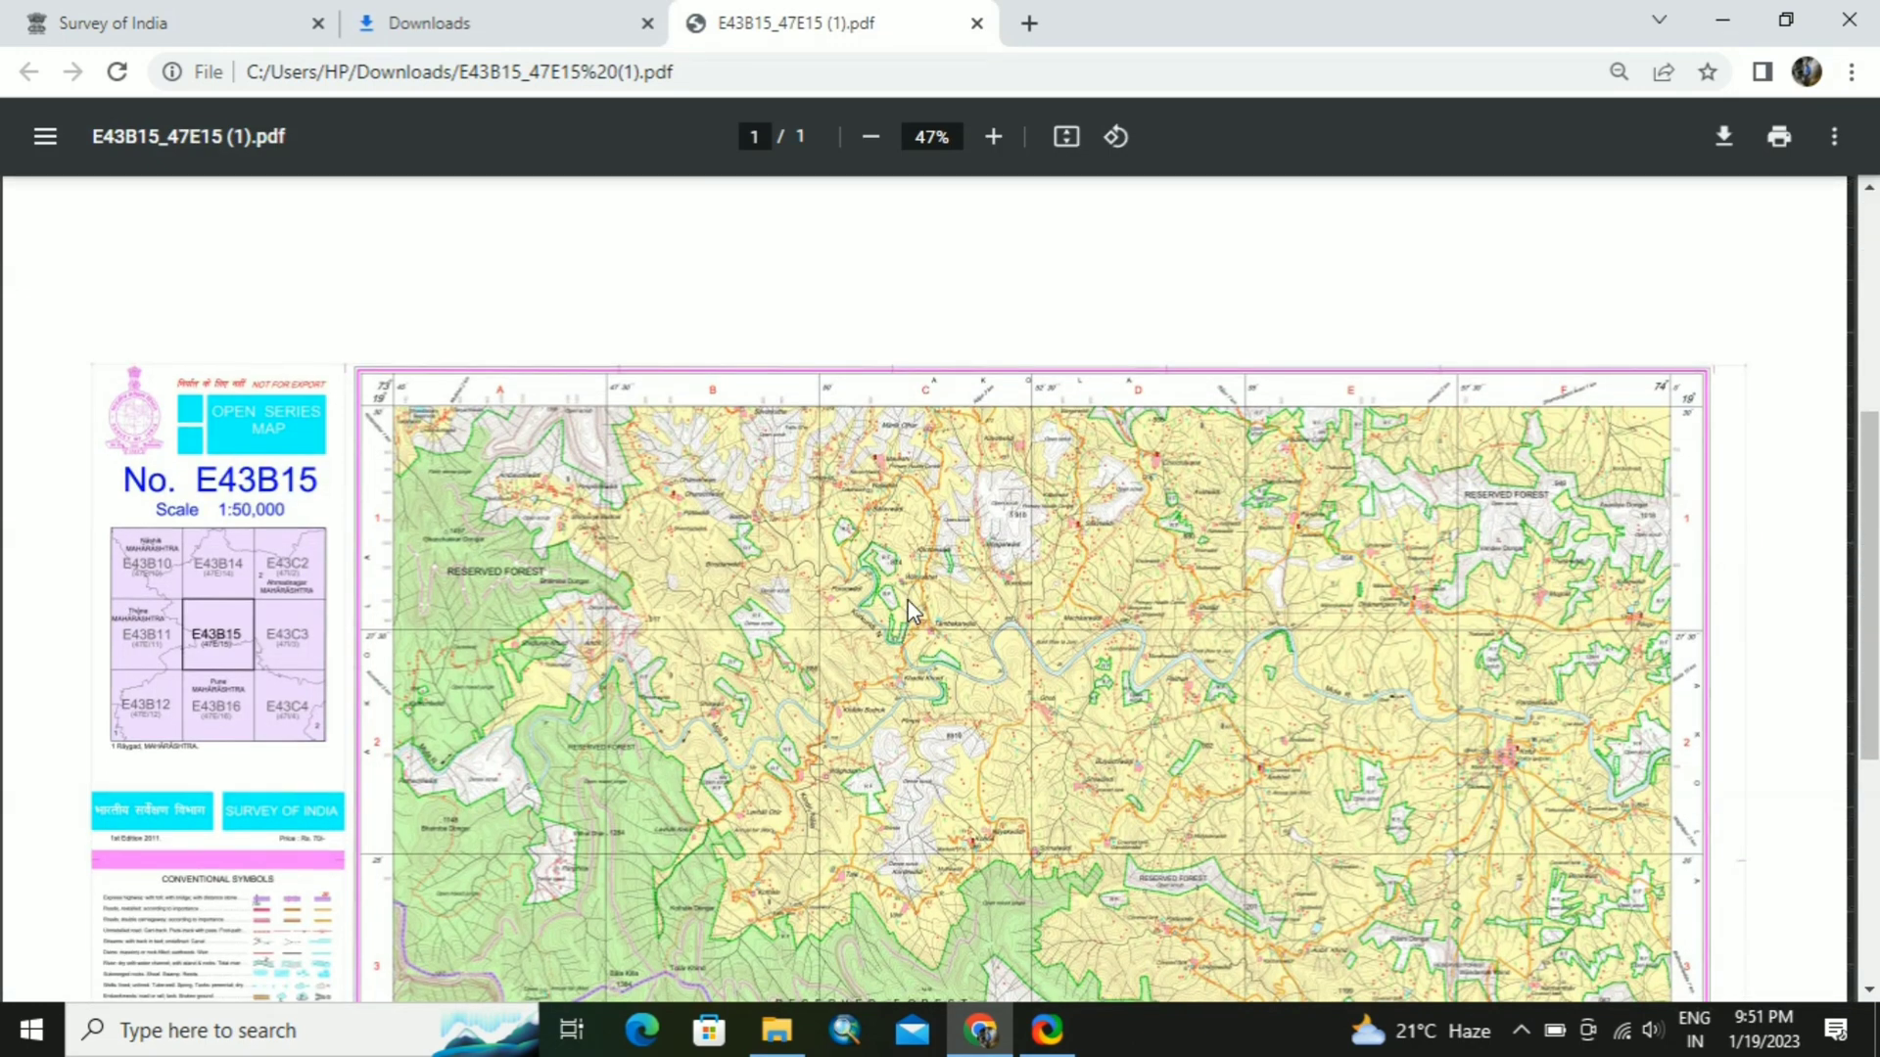
pyautogui.scroll(-6, 914, 681)
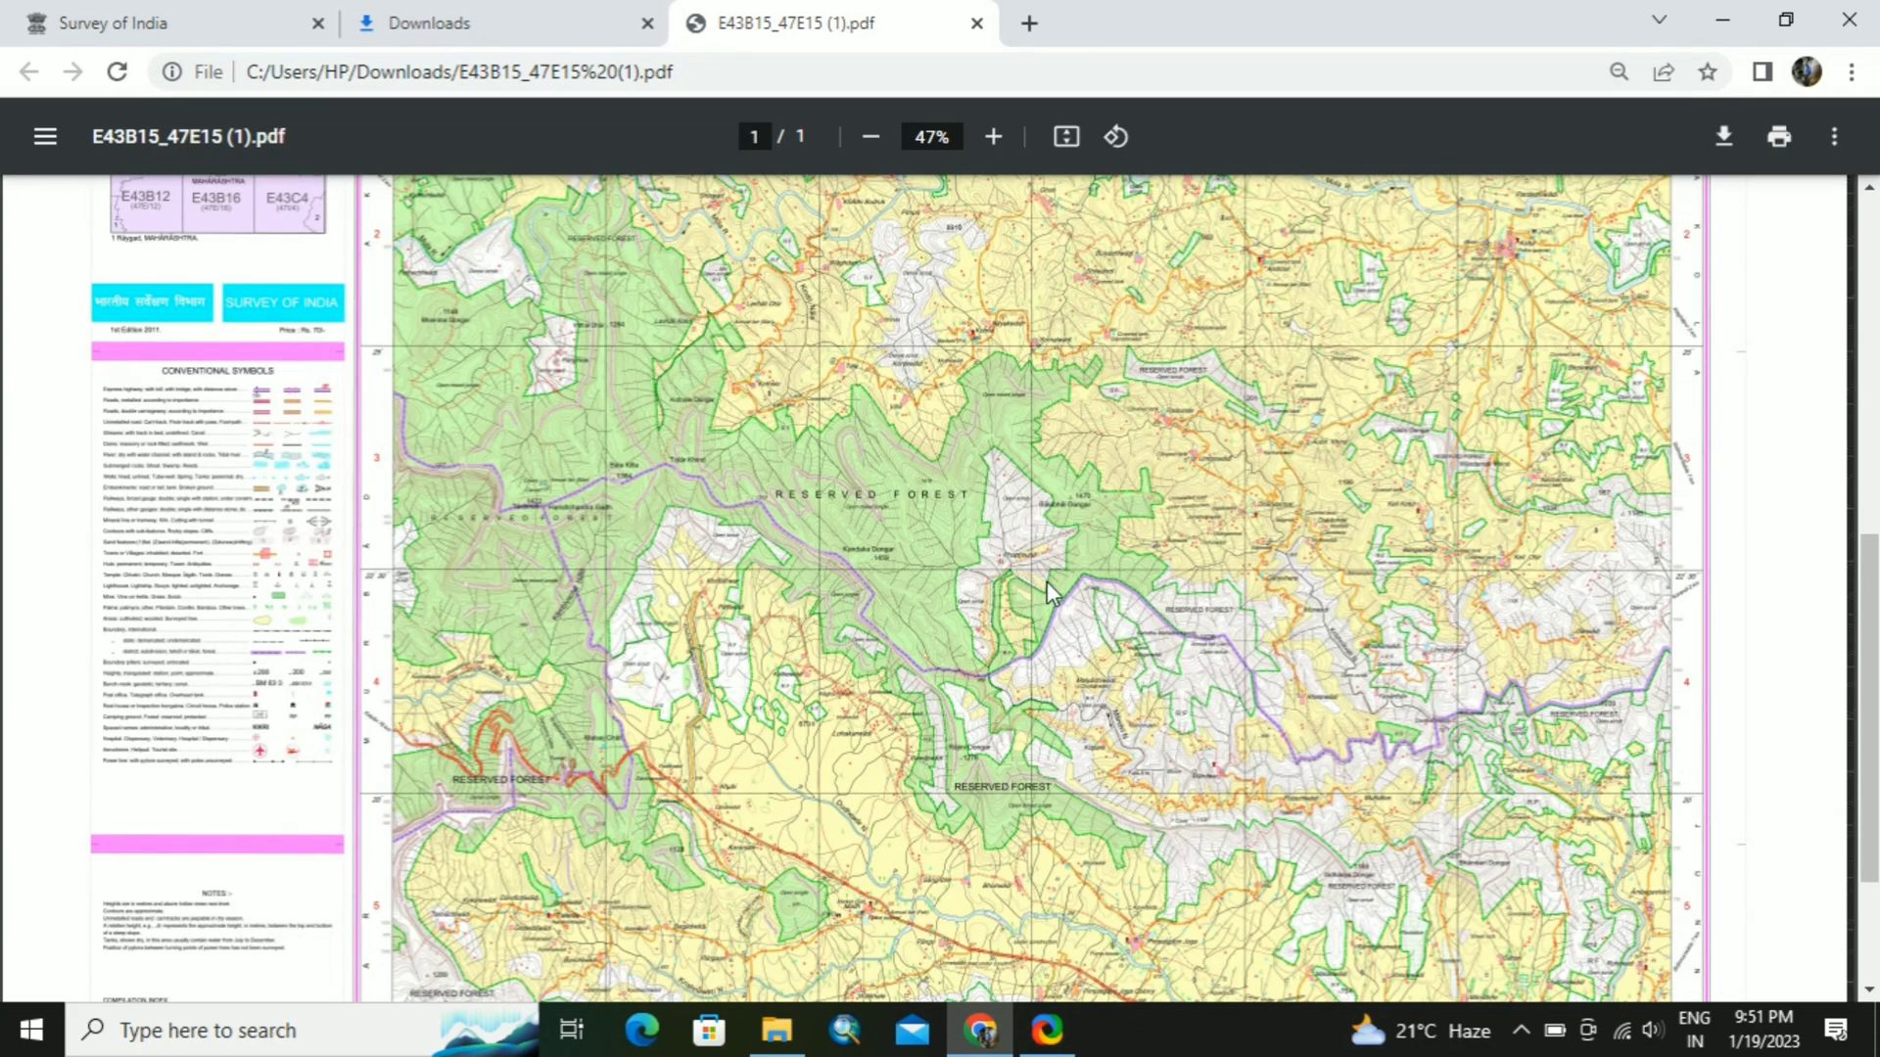
pyautogui.scroll(-3, 942, 587)
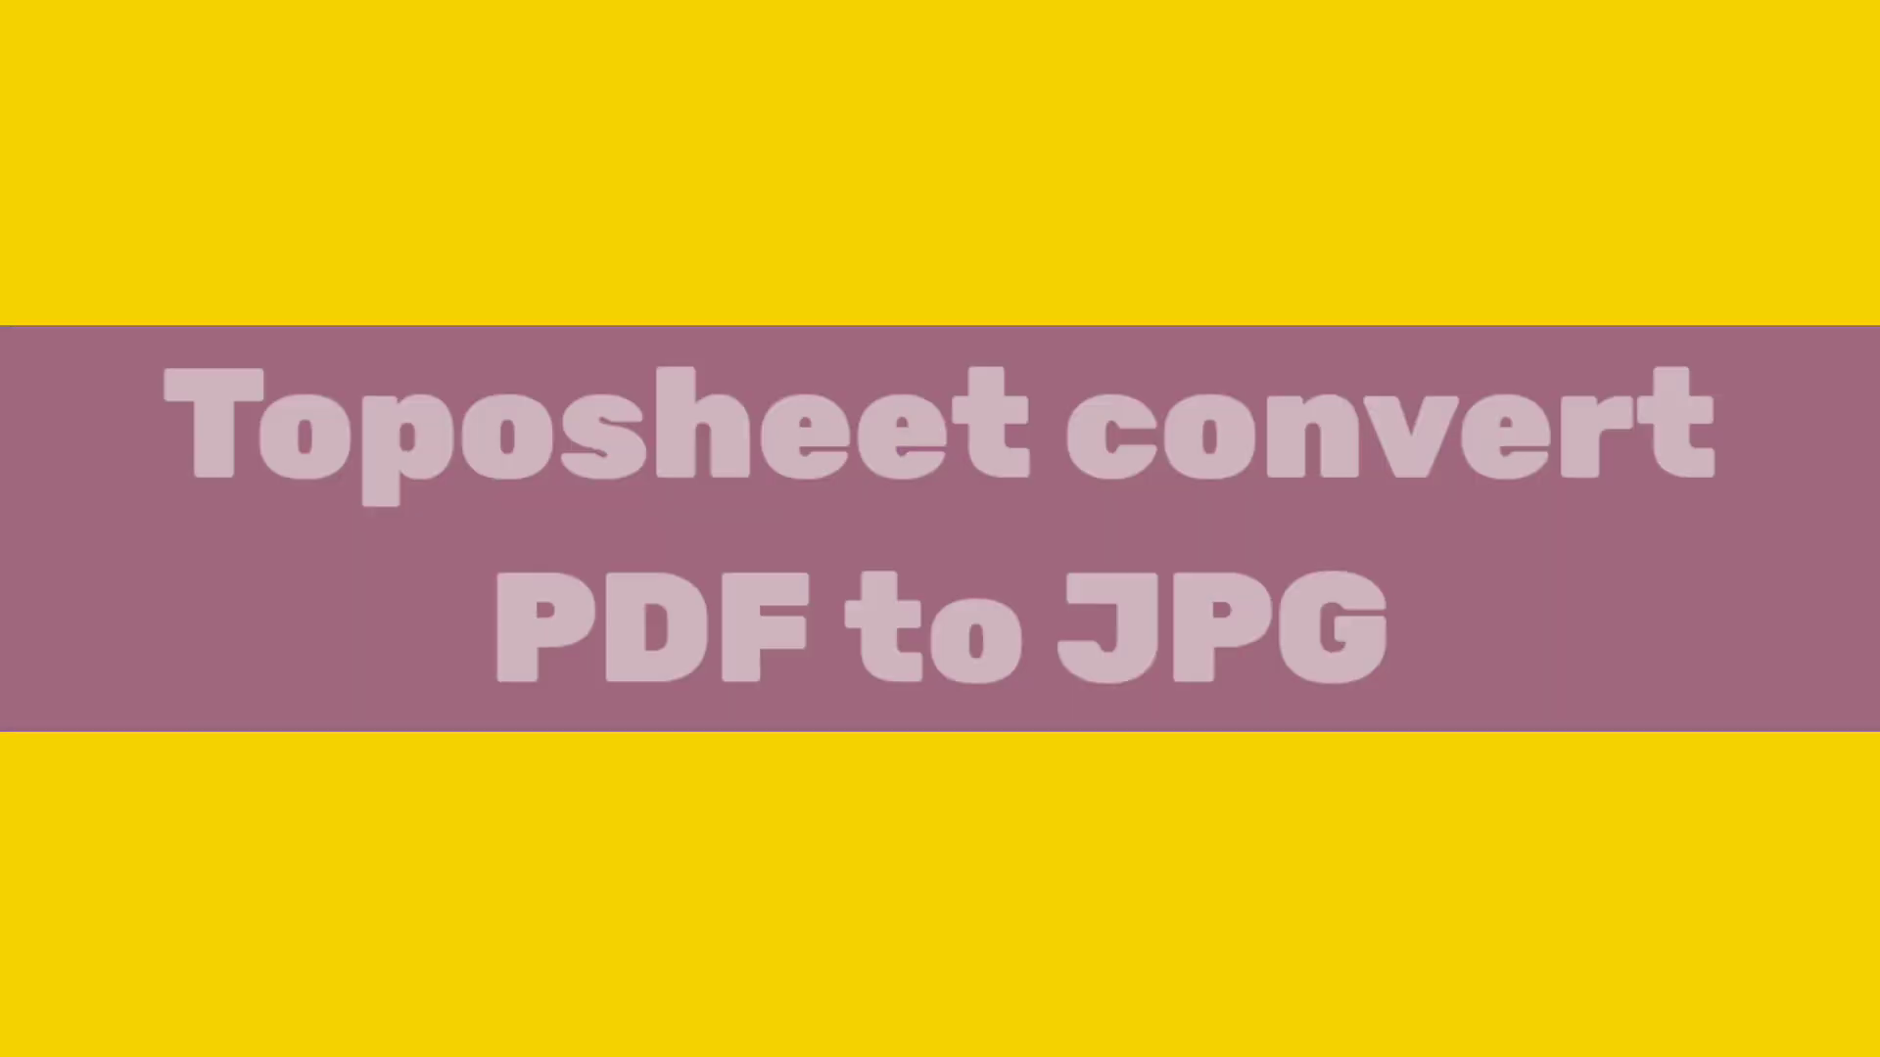
# Step: Search Google for 'tiny wow' and open the TinyWow website
pyautogui.write('ti')
pyautogui.write('ny')
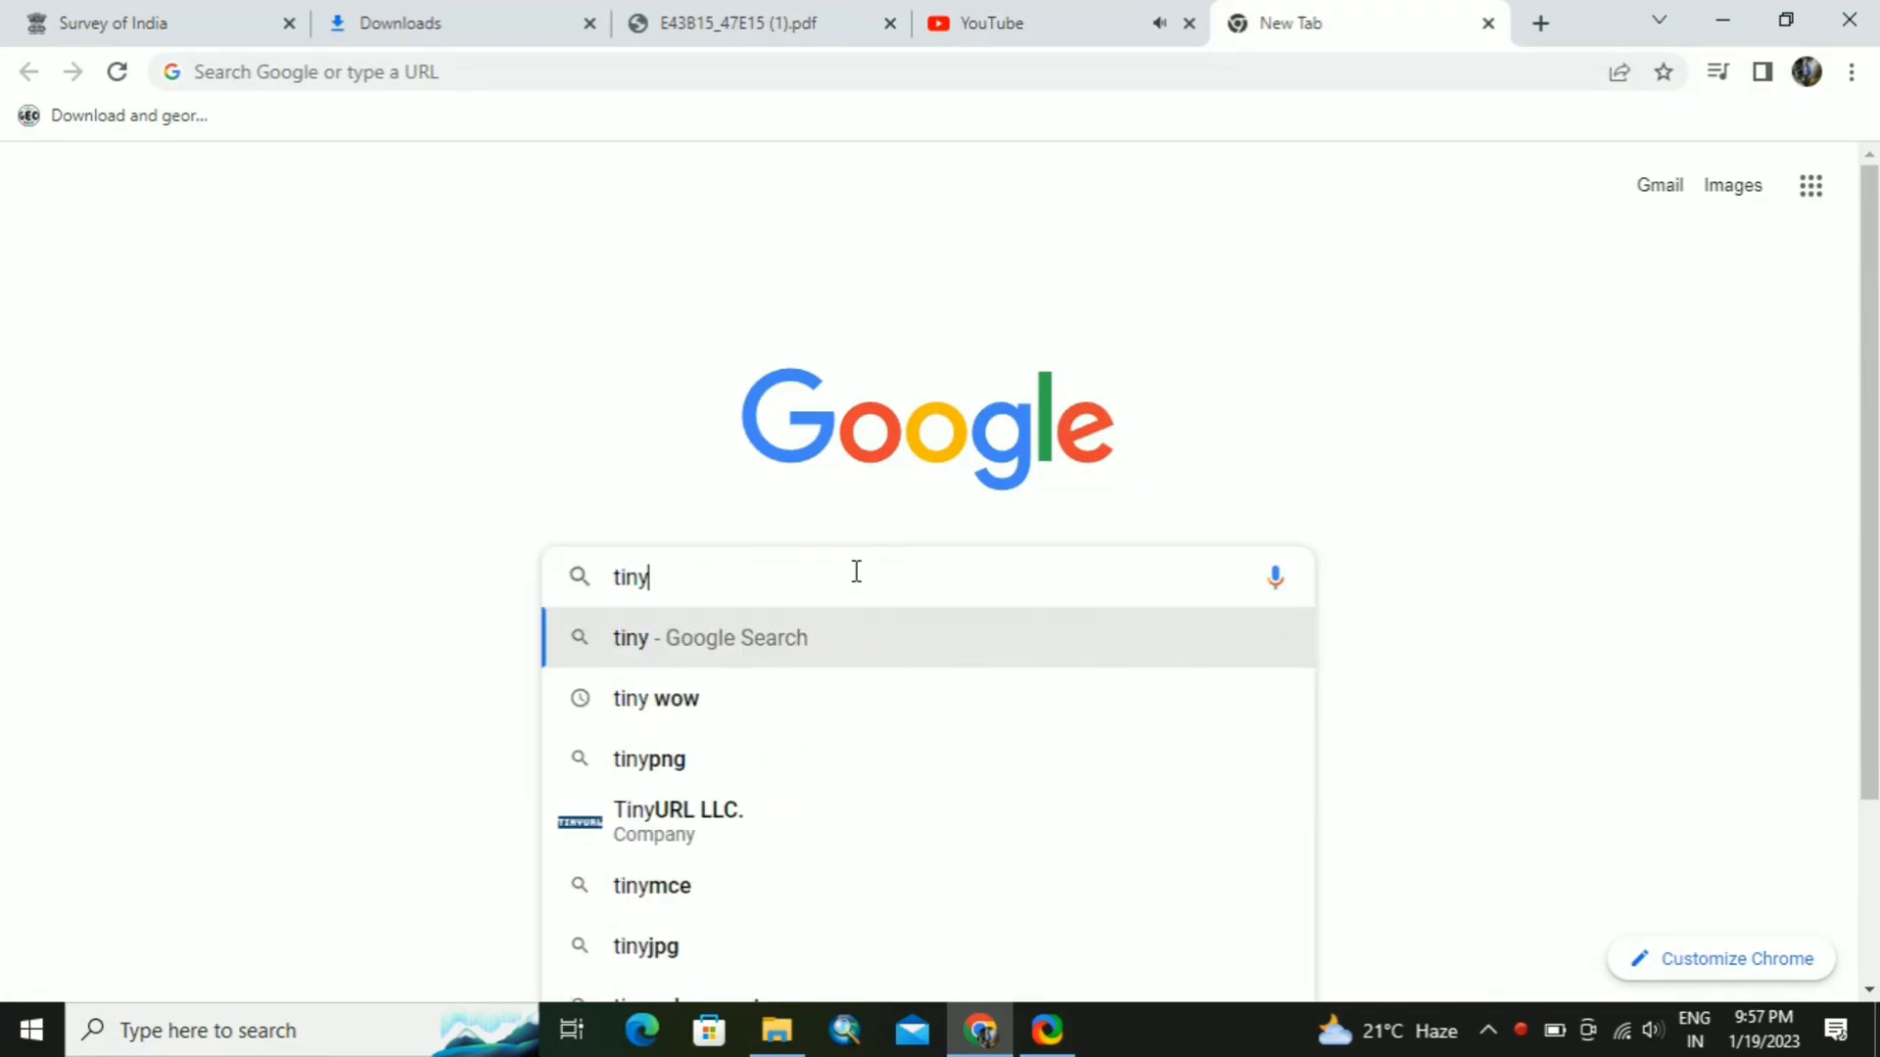
pyautogui.click(671, 697)
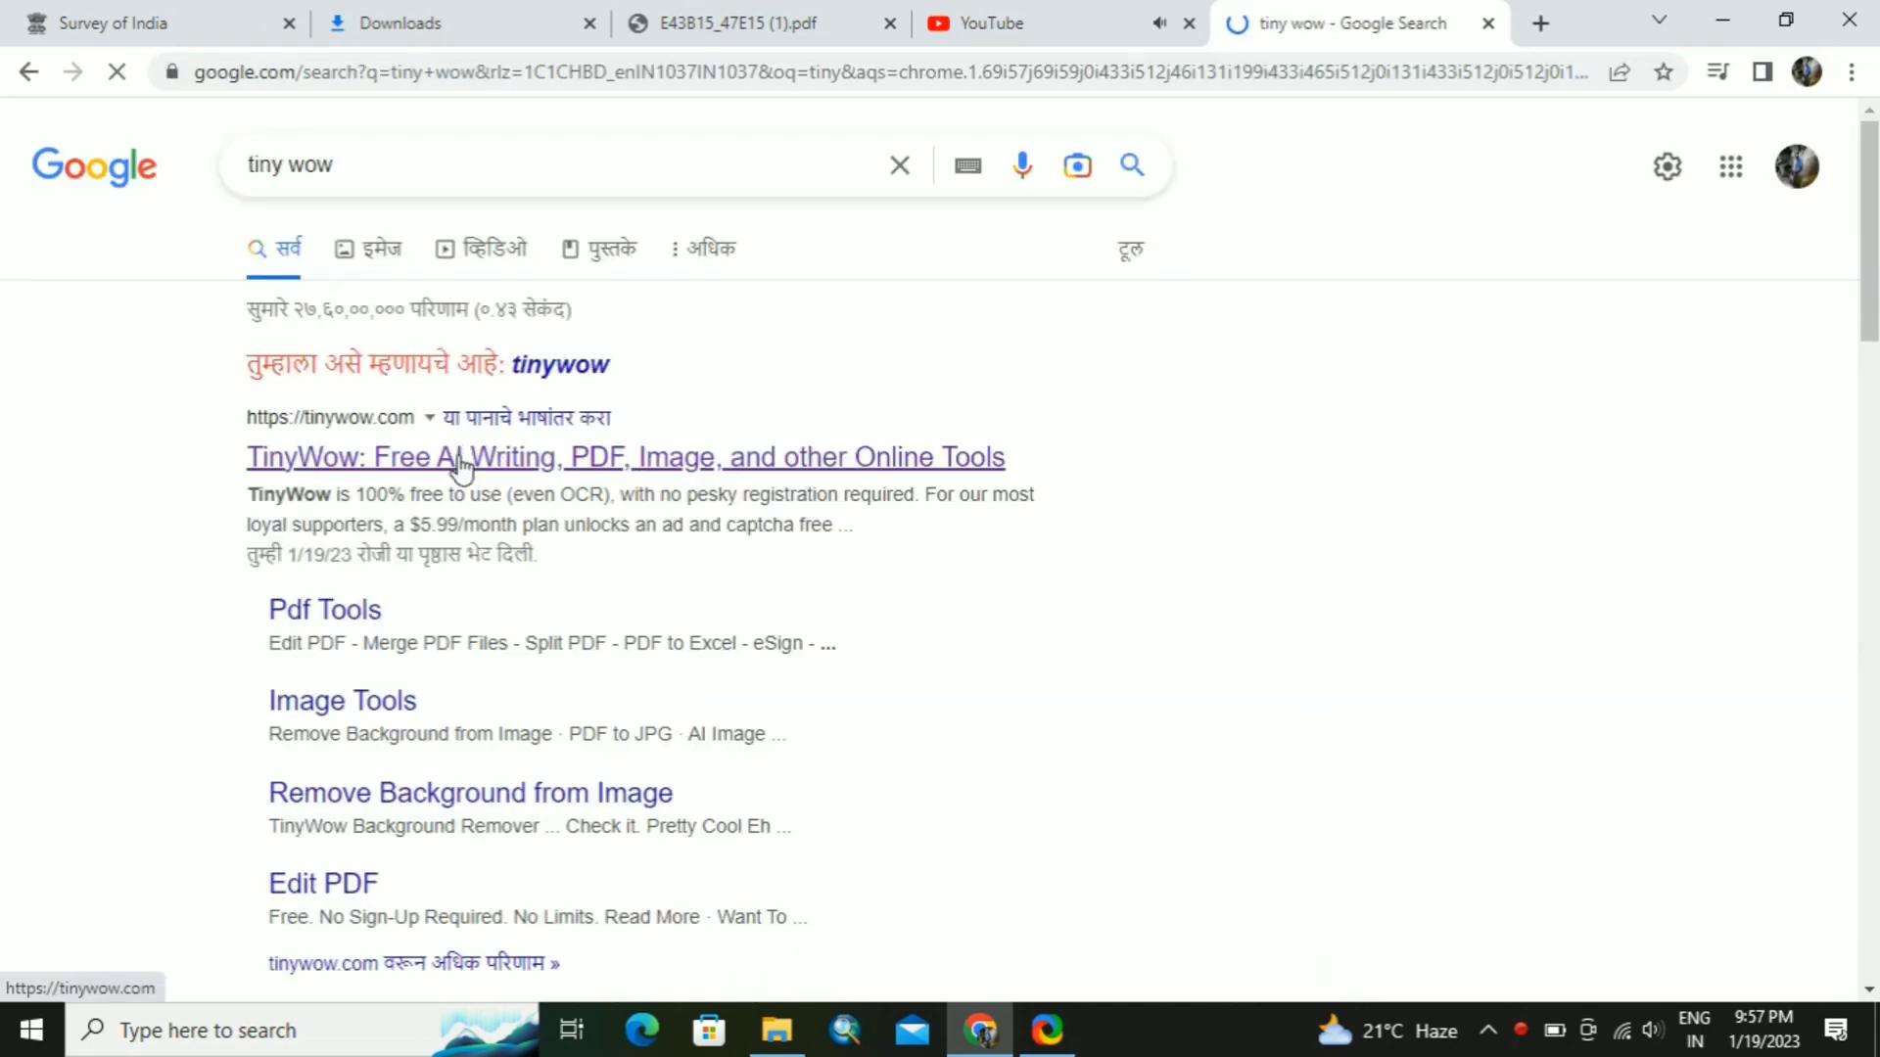
pyautogui.click(458, 460)
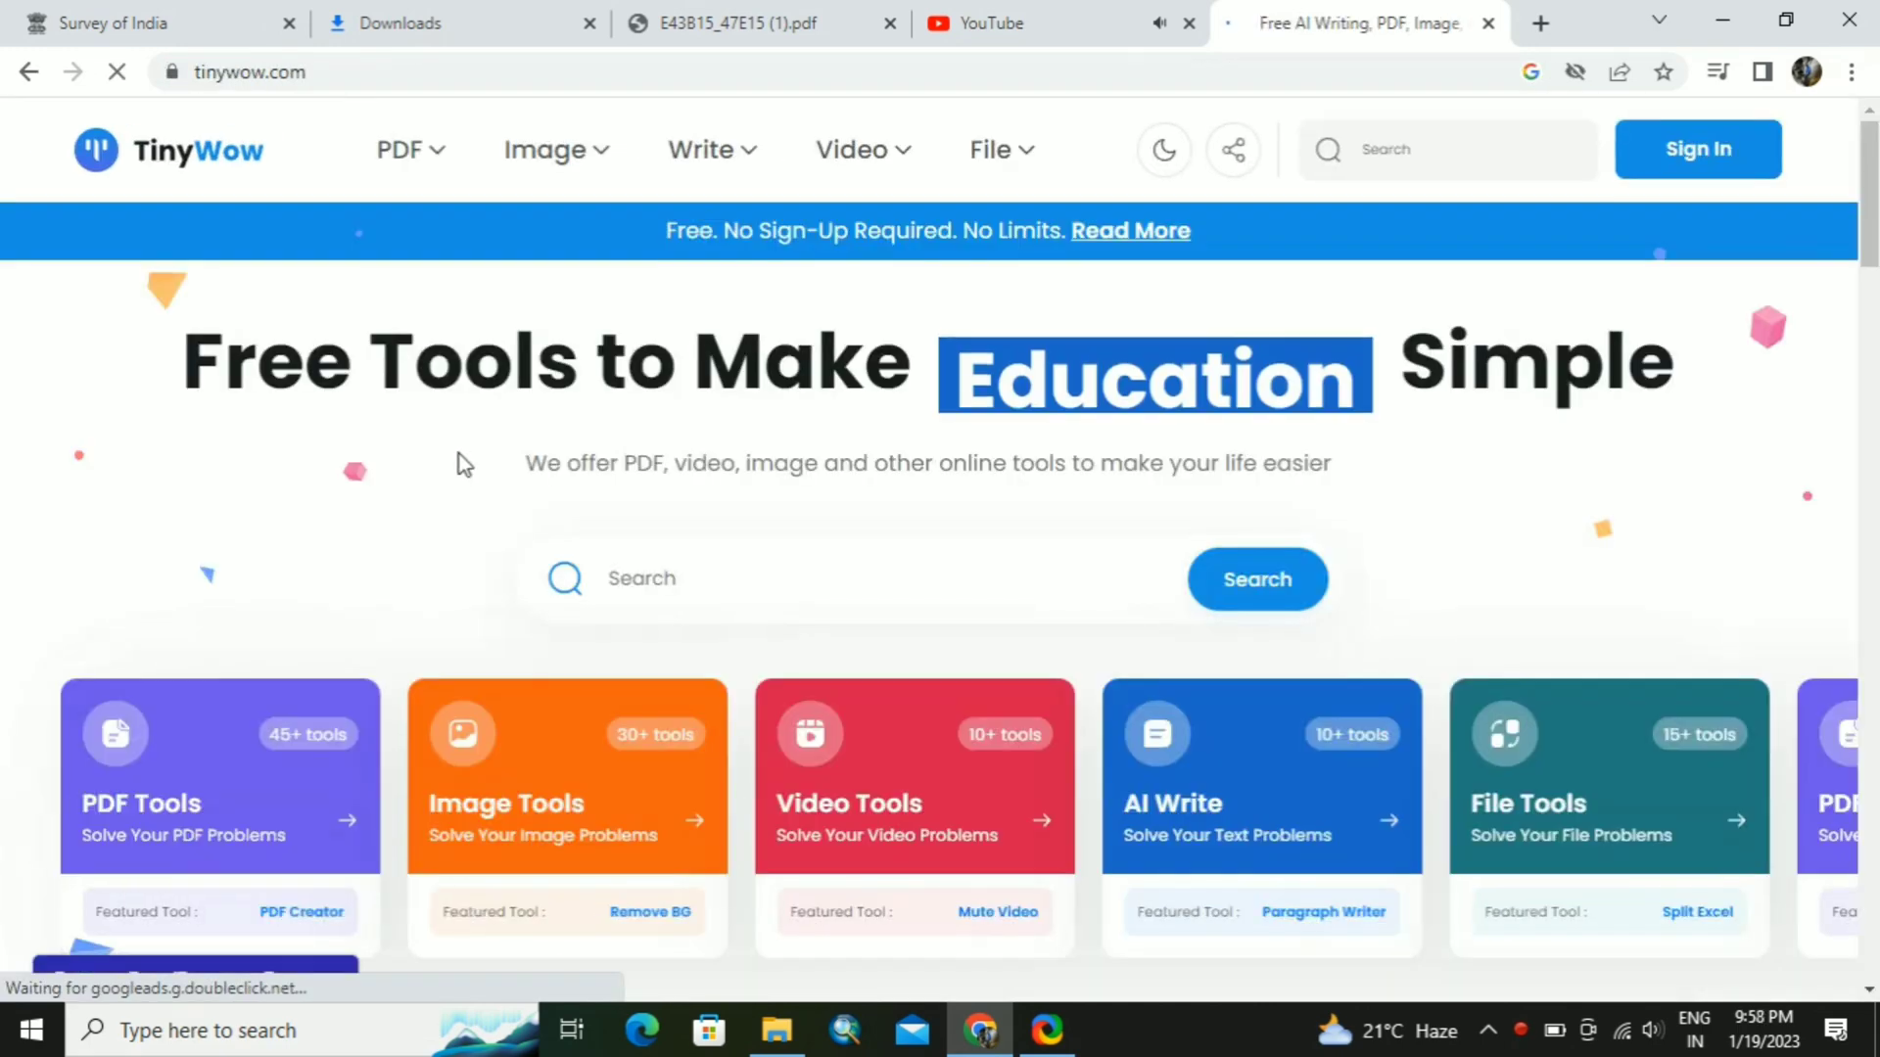
# Step: Open TinyWow's PDF to JPG tool and upload E43B15_47E15 (1) from Downloads
pyautogui.scroll(-3, 460, 464)
pyautogui.scroll(-9, 460, 456)
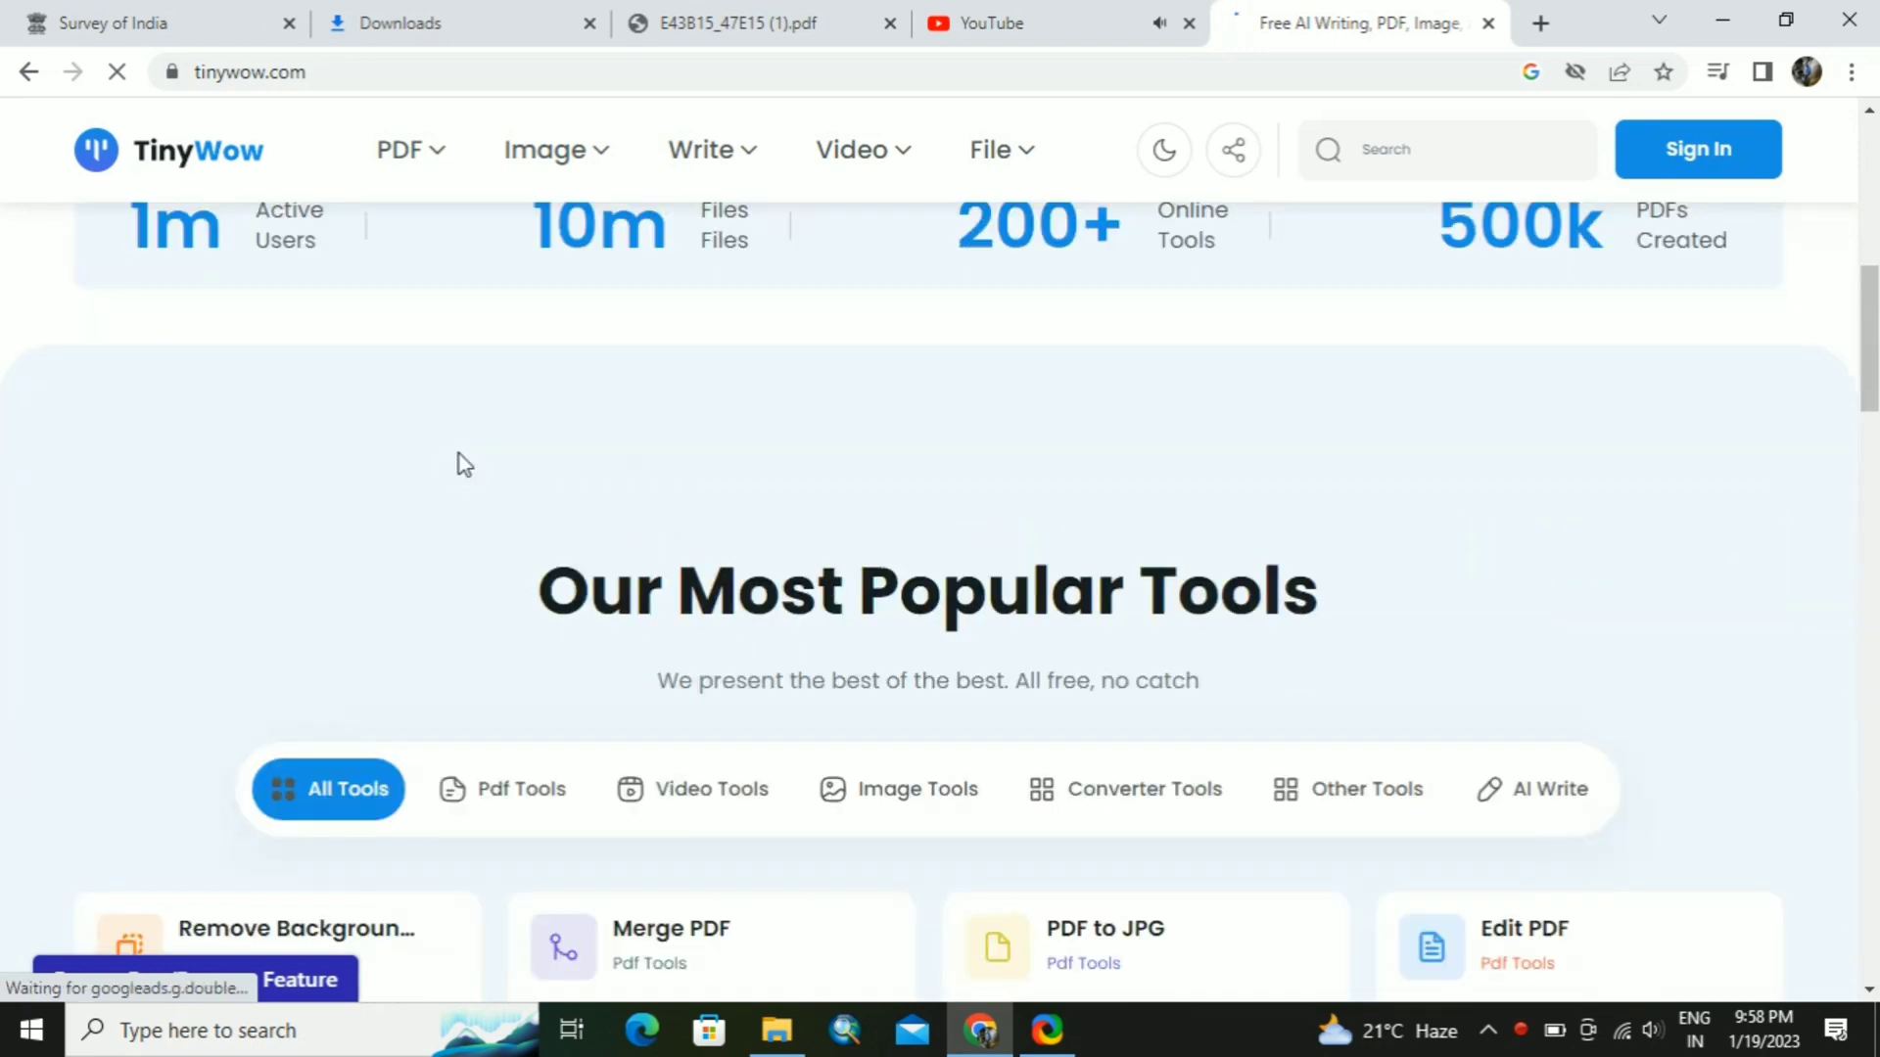
pyautogui.scroll(-2, 460, 457)
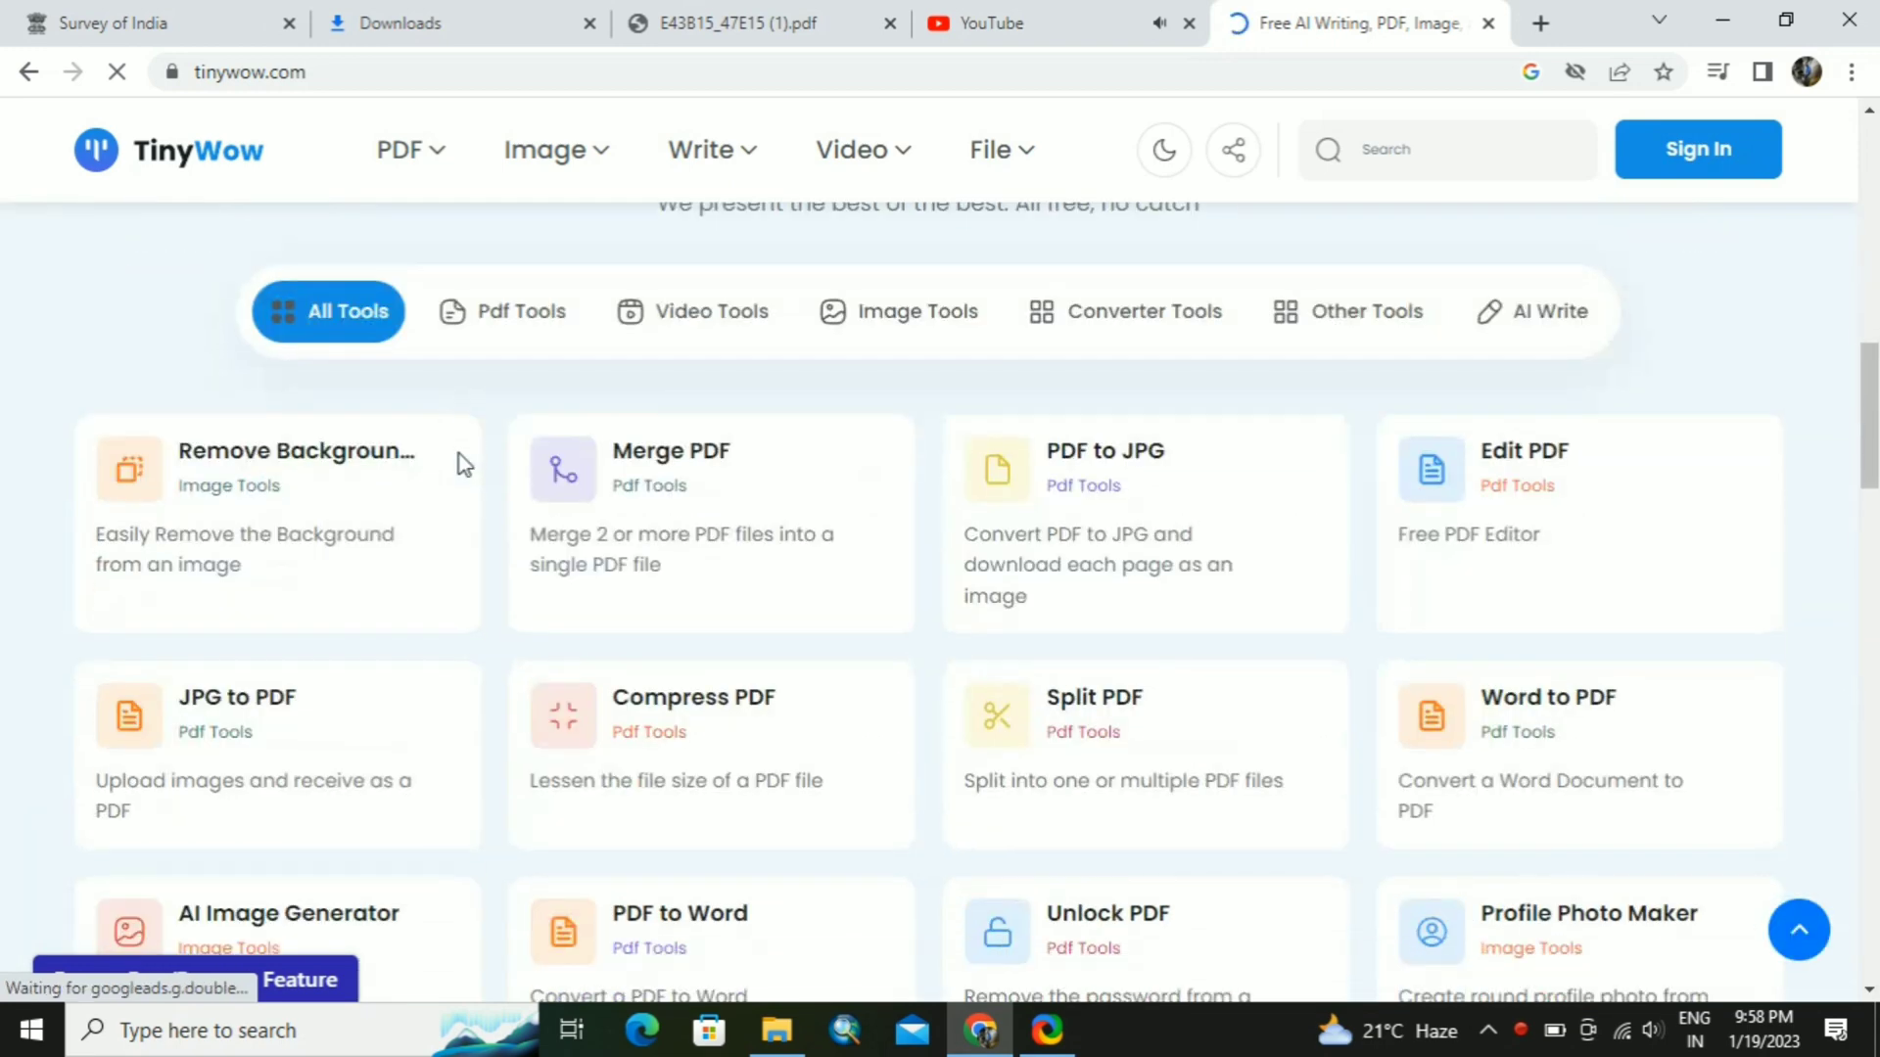
pyautogui.click(1058, 466)
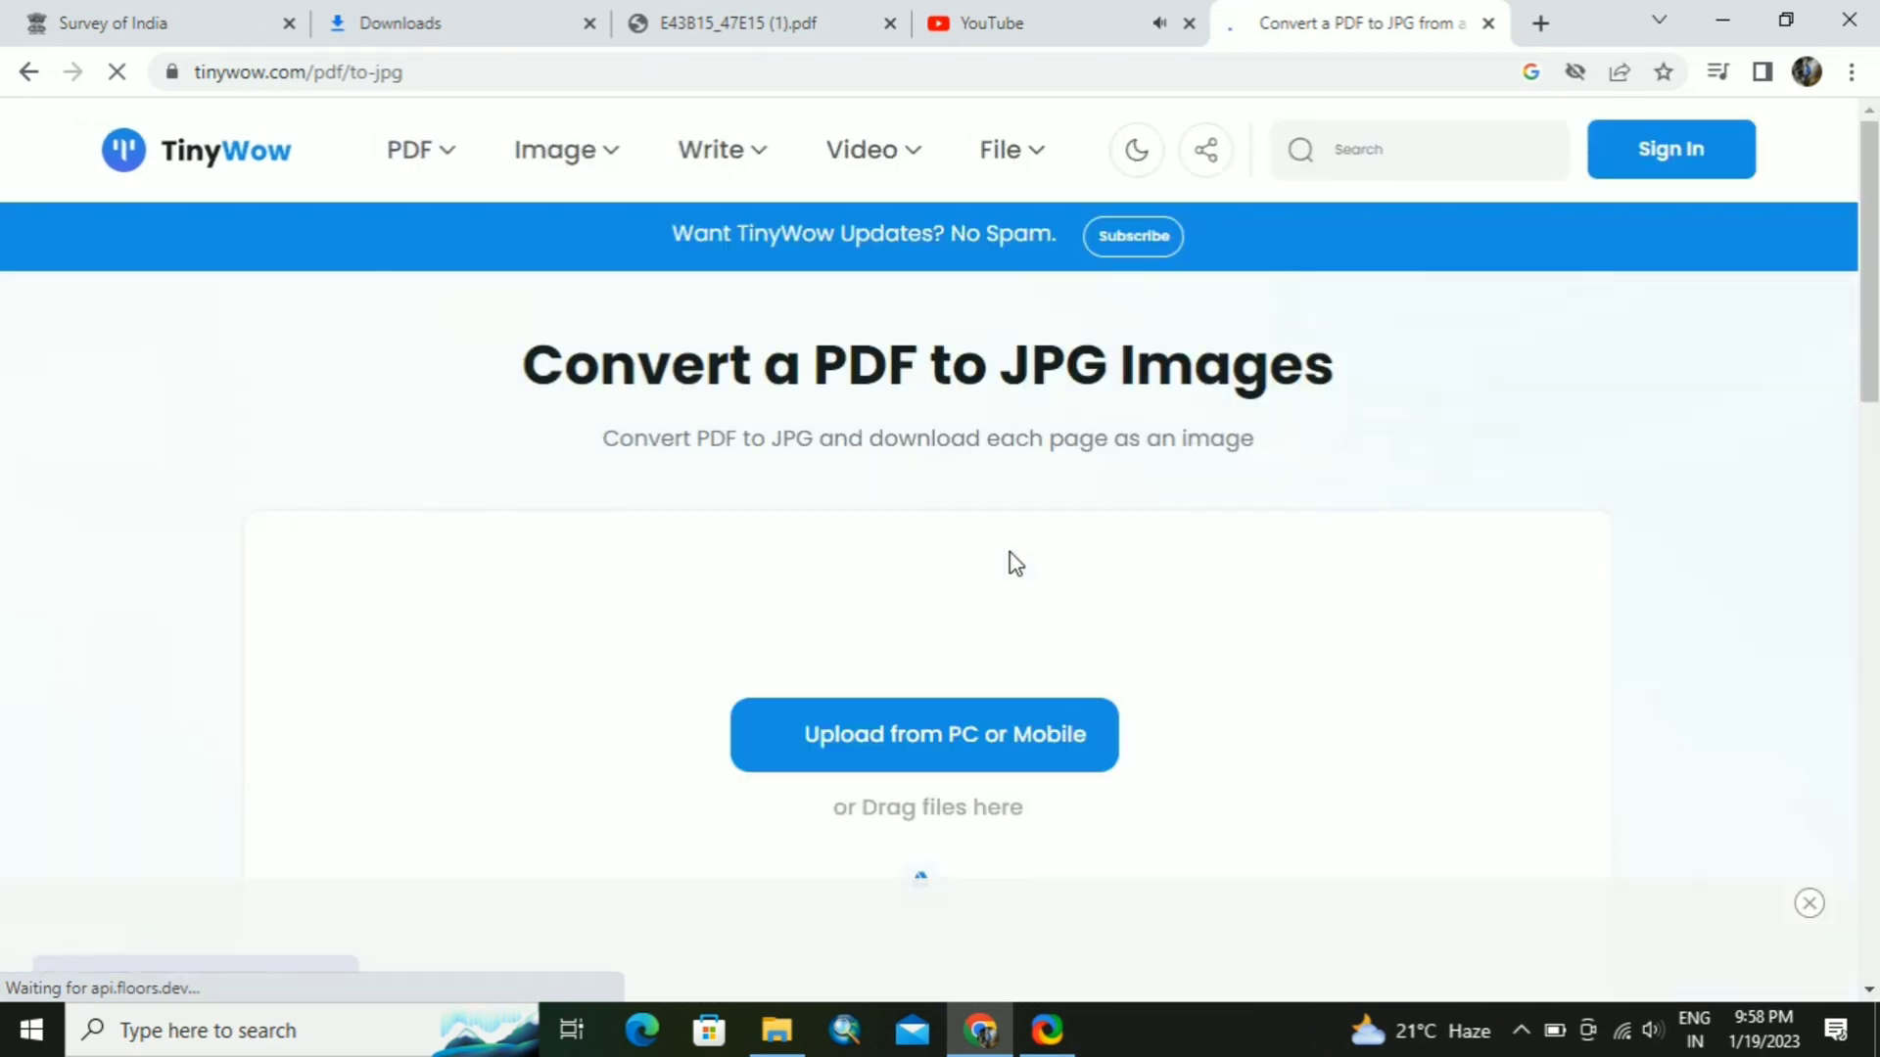
pyautogui.click(909, 736)
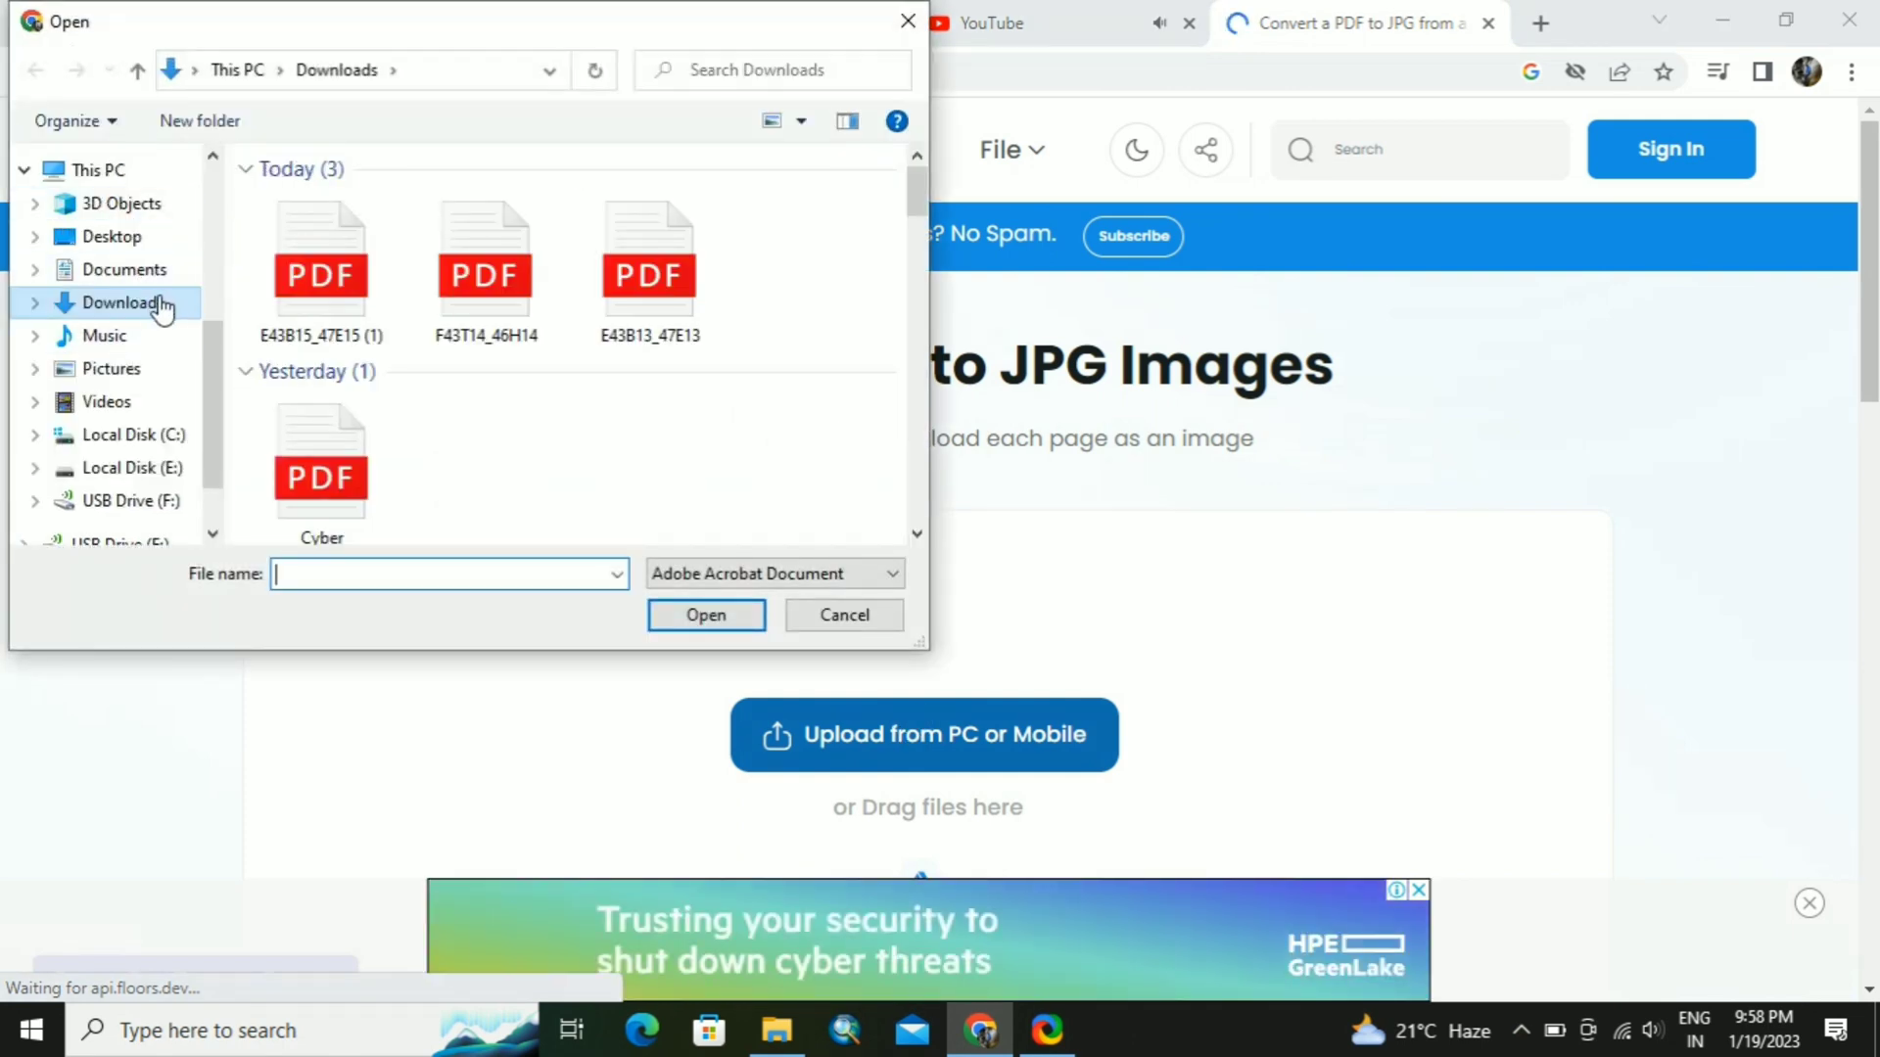
pyautogui.click(321, 264)
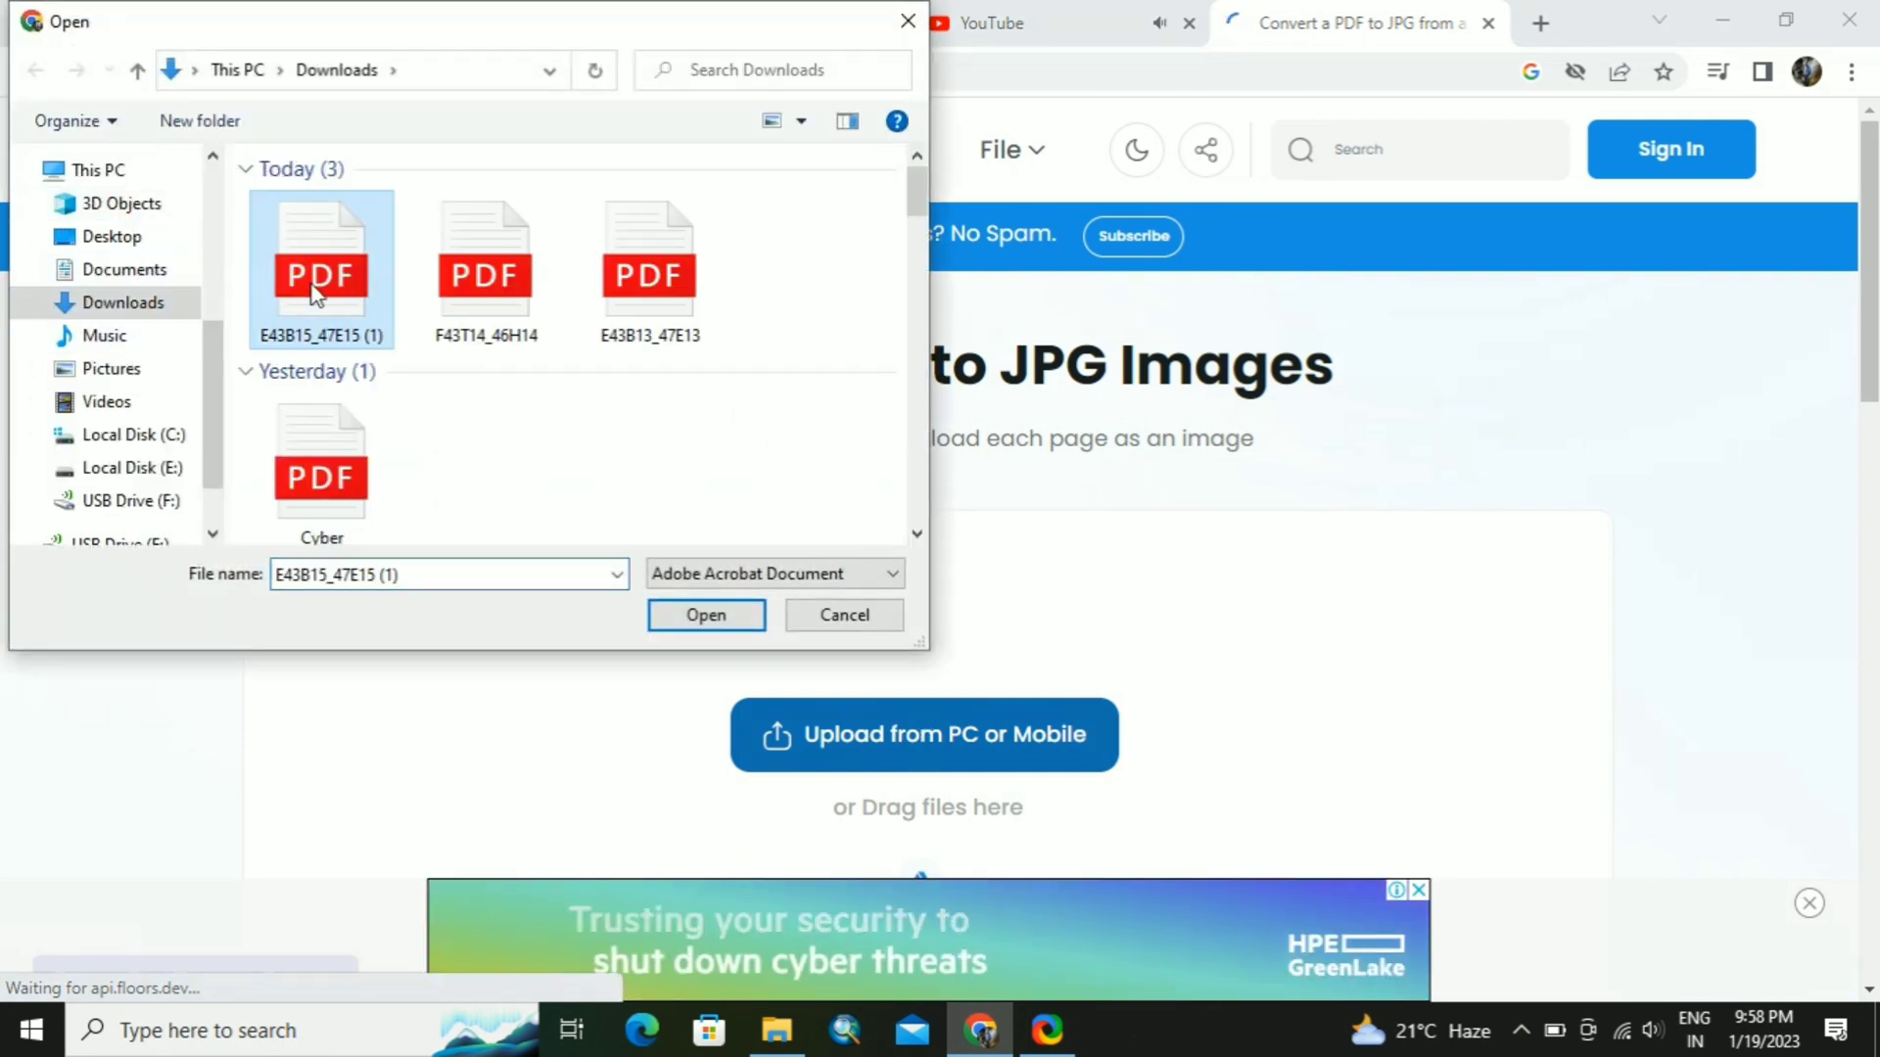
pyautogui.click(706, 615)
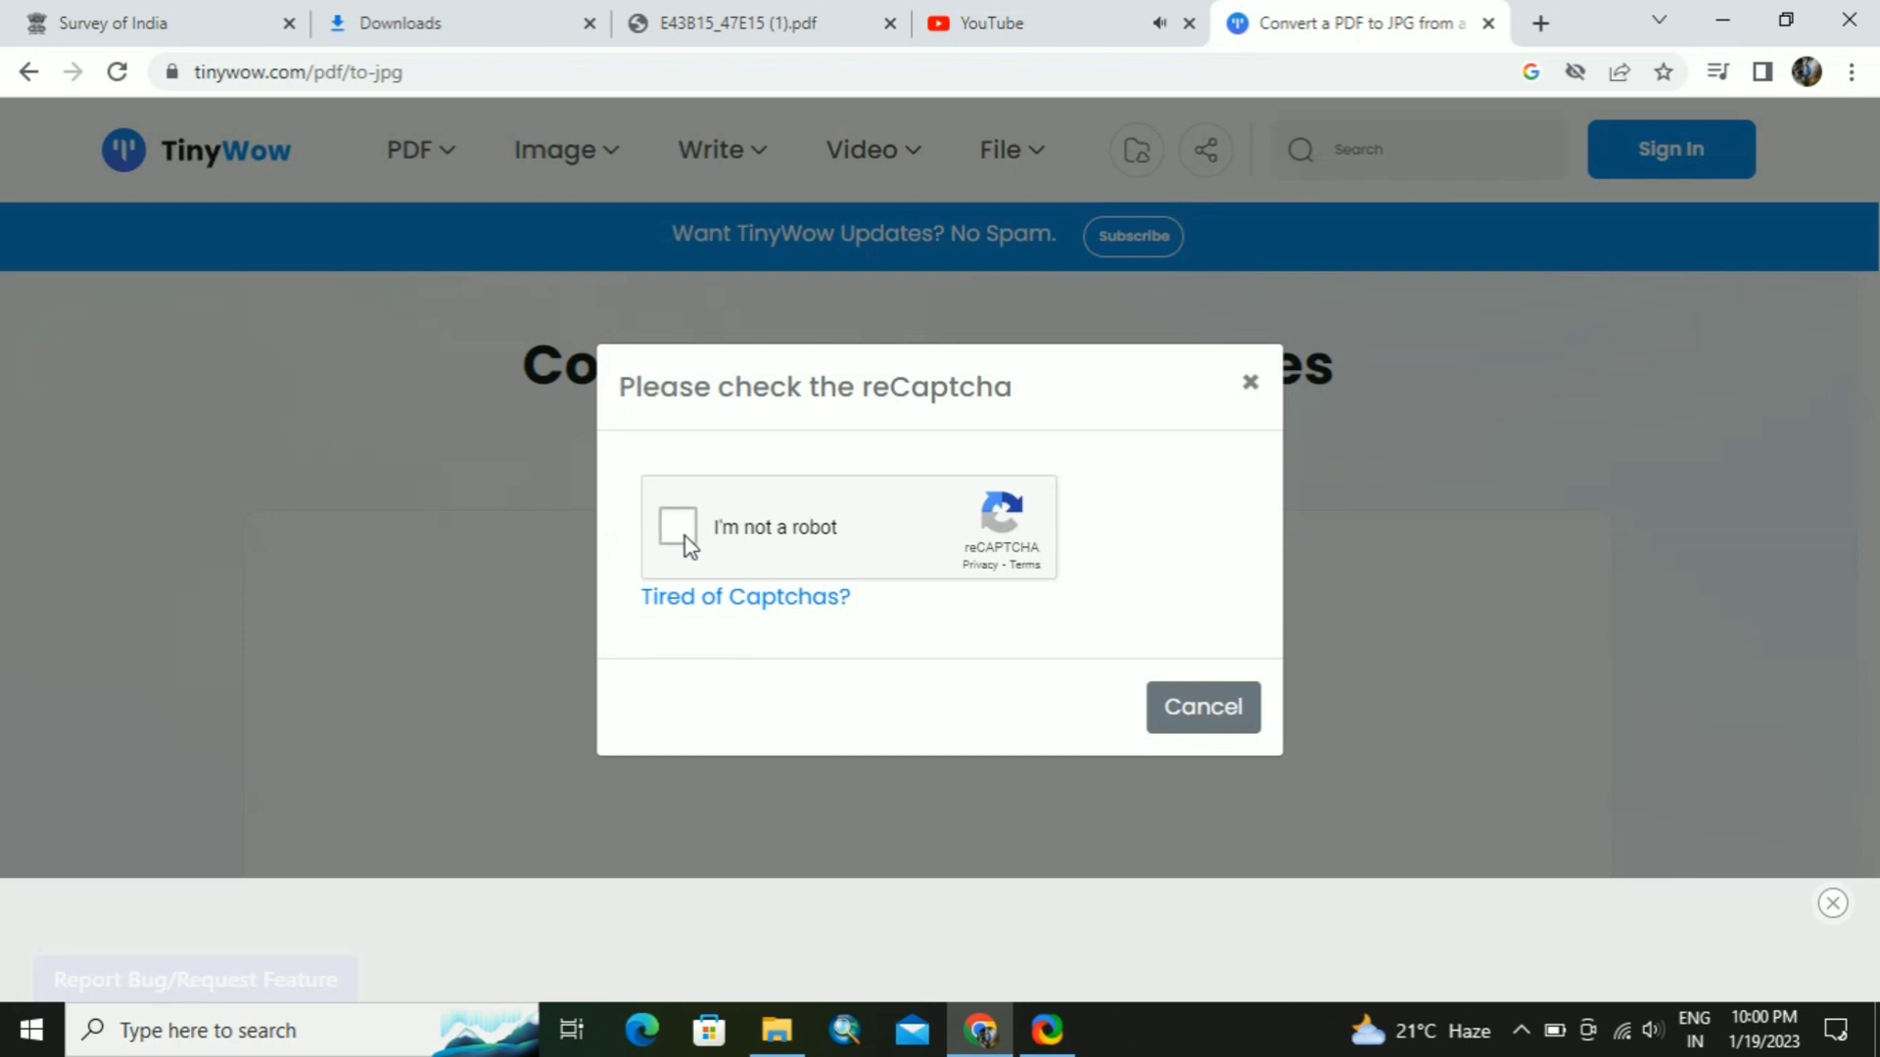
# Step: Pass the reCAPTCHA by selecting every fire hydrant image, closing the covering ad, and verifying
pyautogui.click(684, 538)
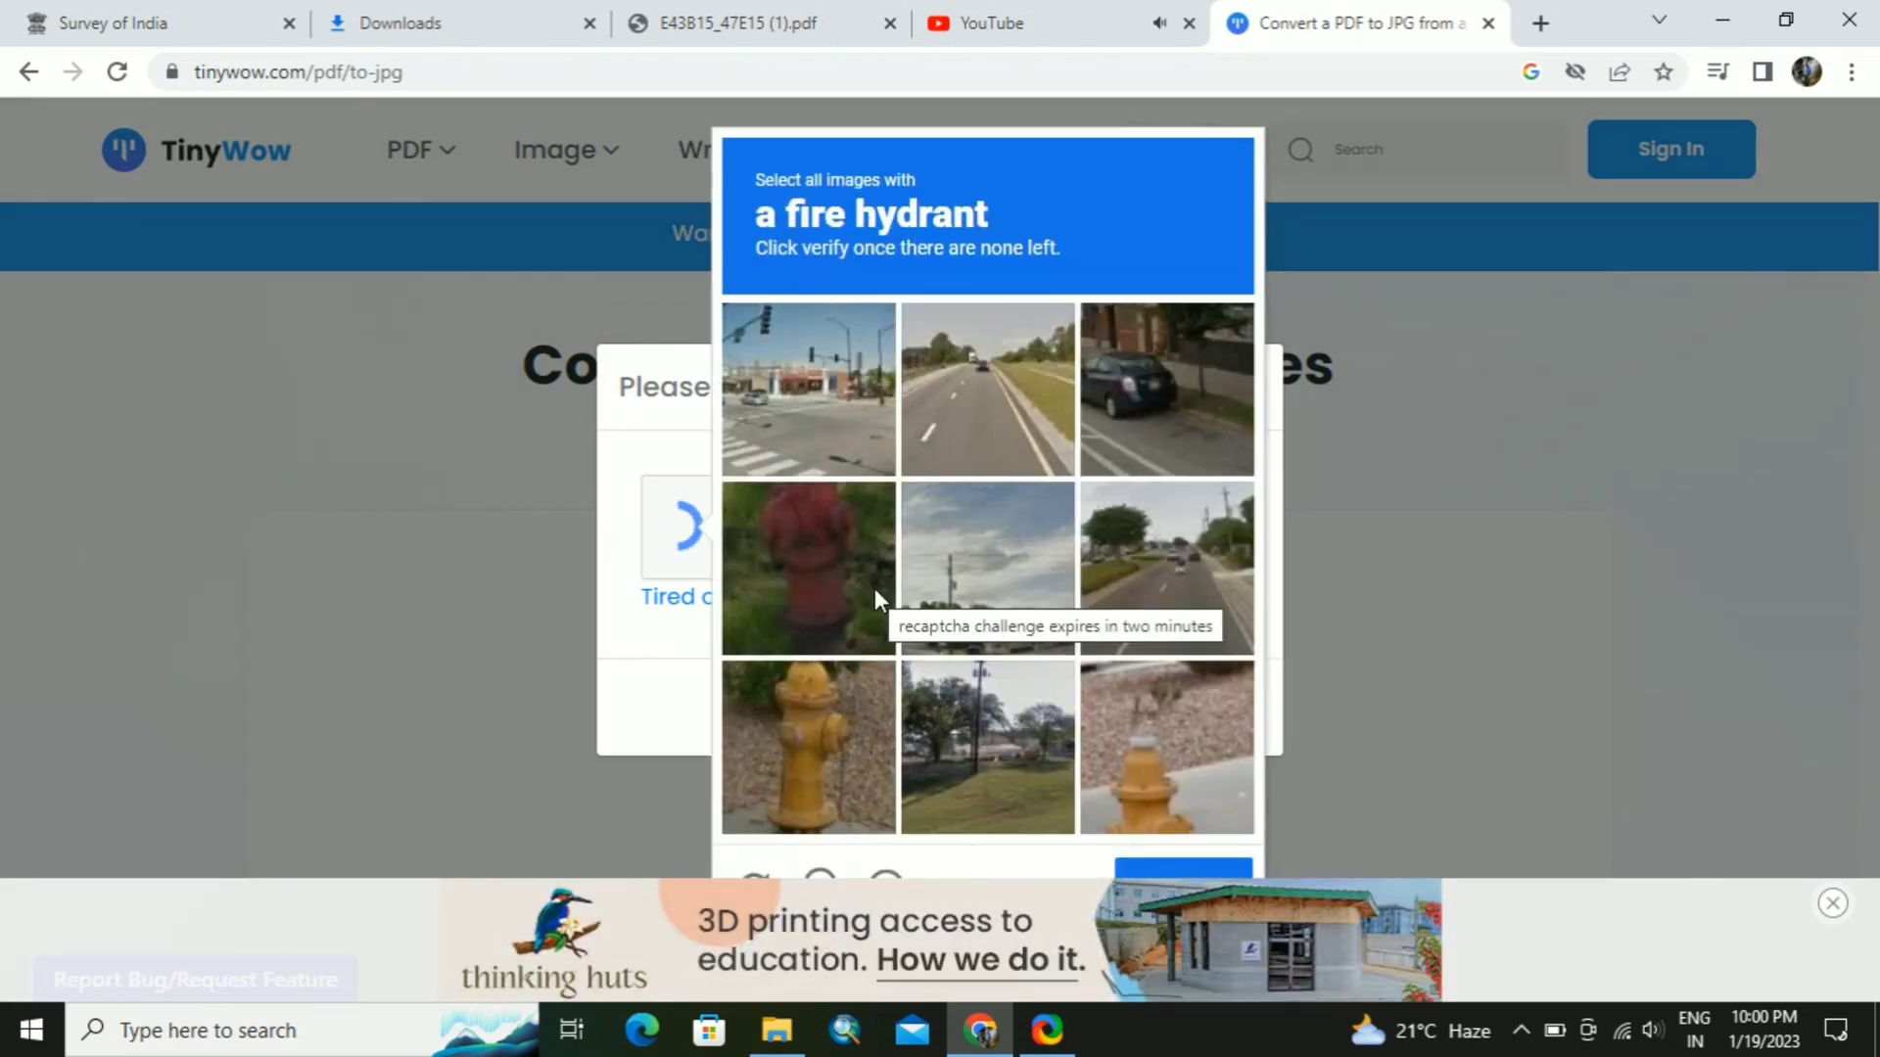
pyautogui.click(837, 709)
pyautogui.click(1145, 737)
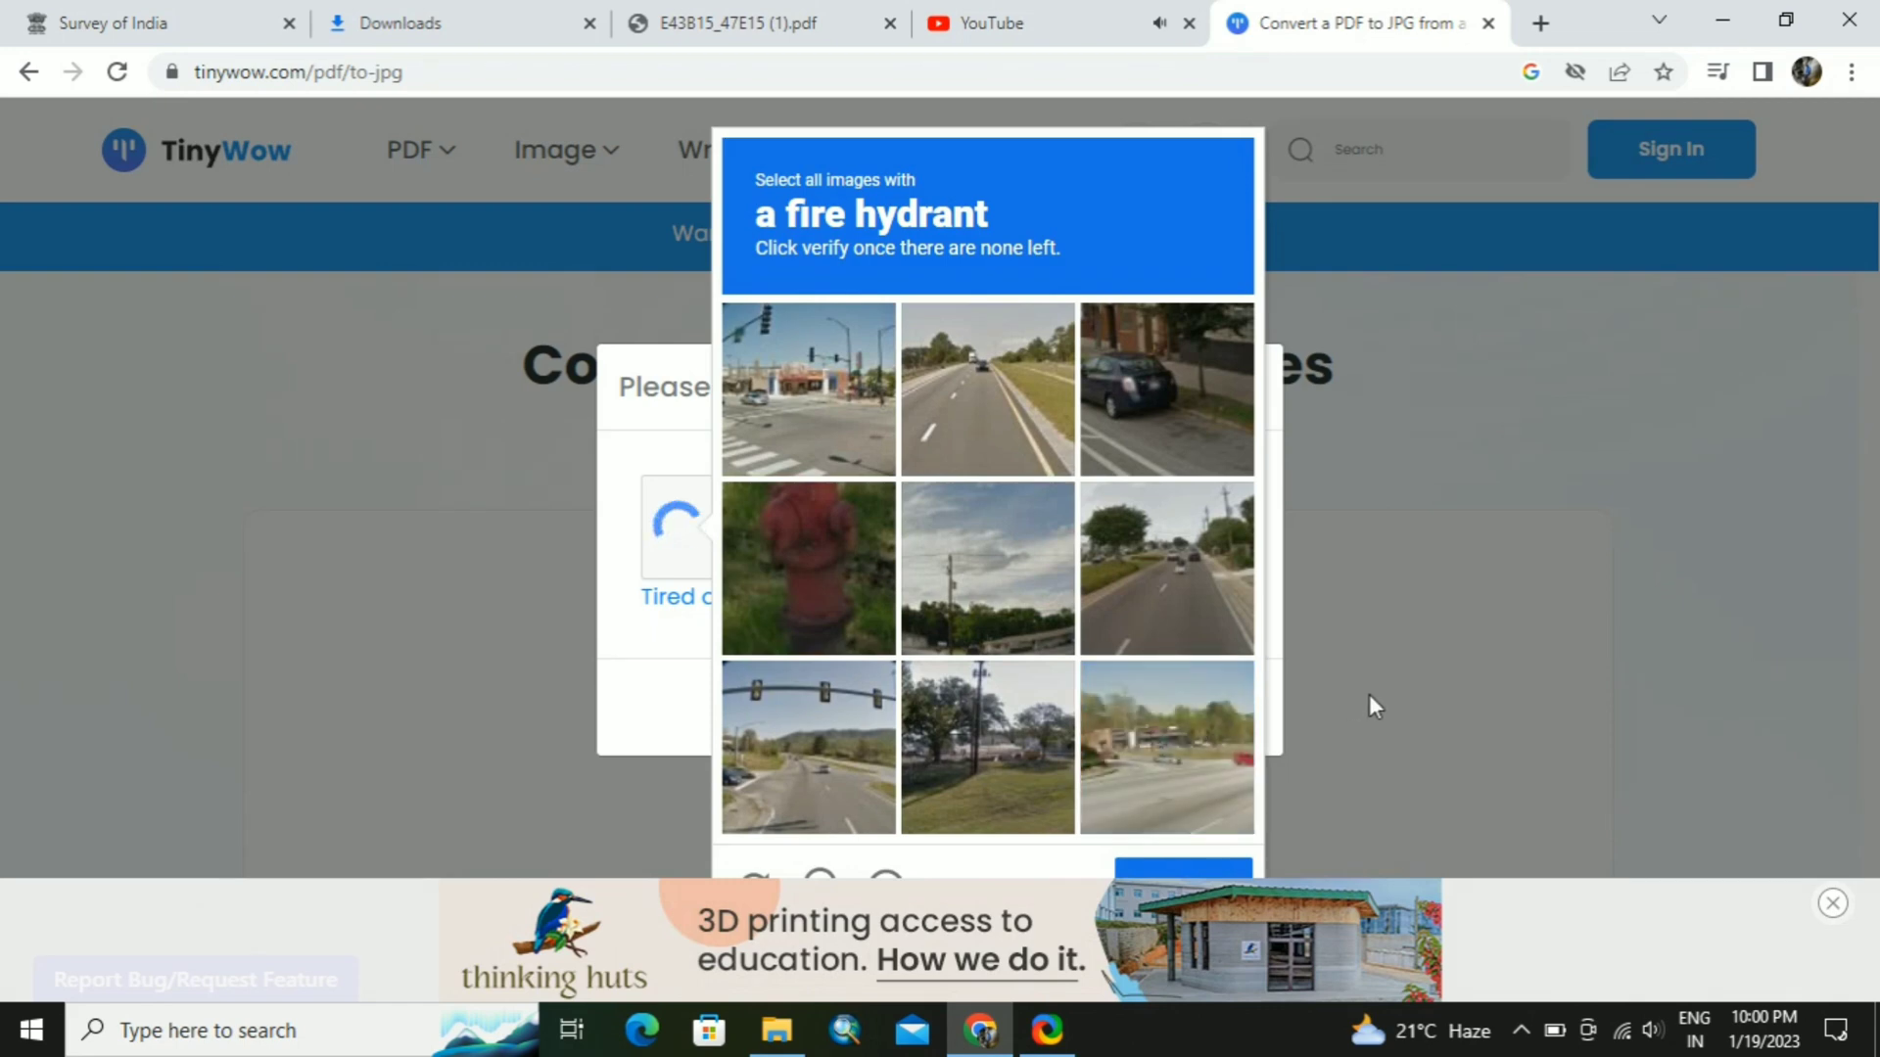
pyautogui.click(1833, 900)
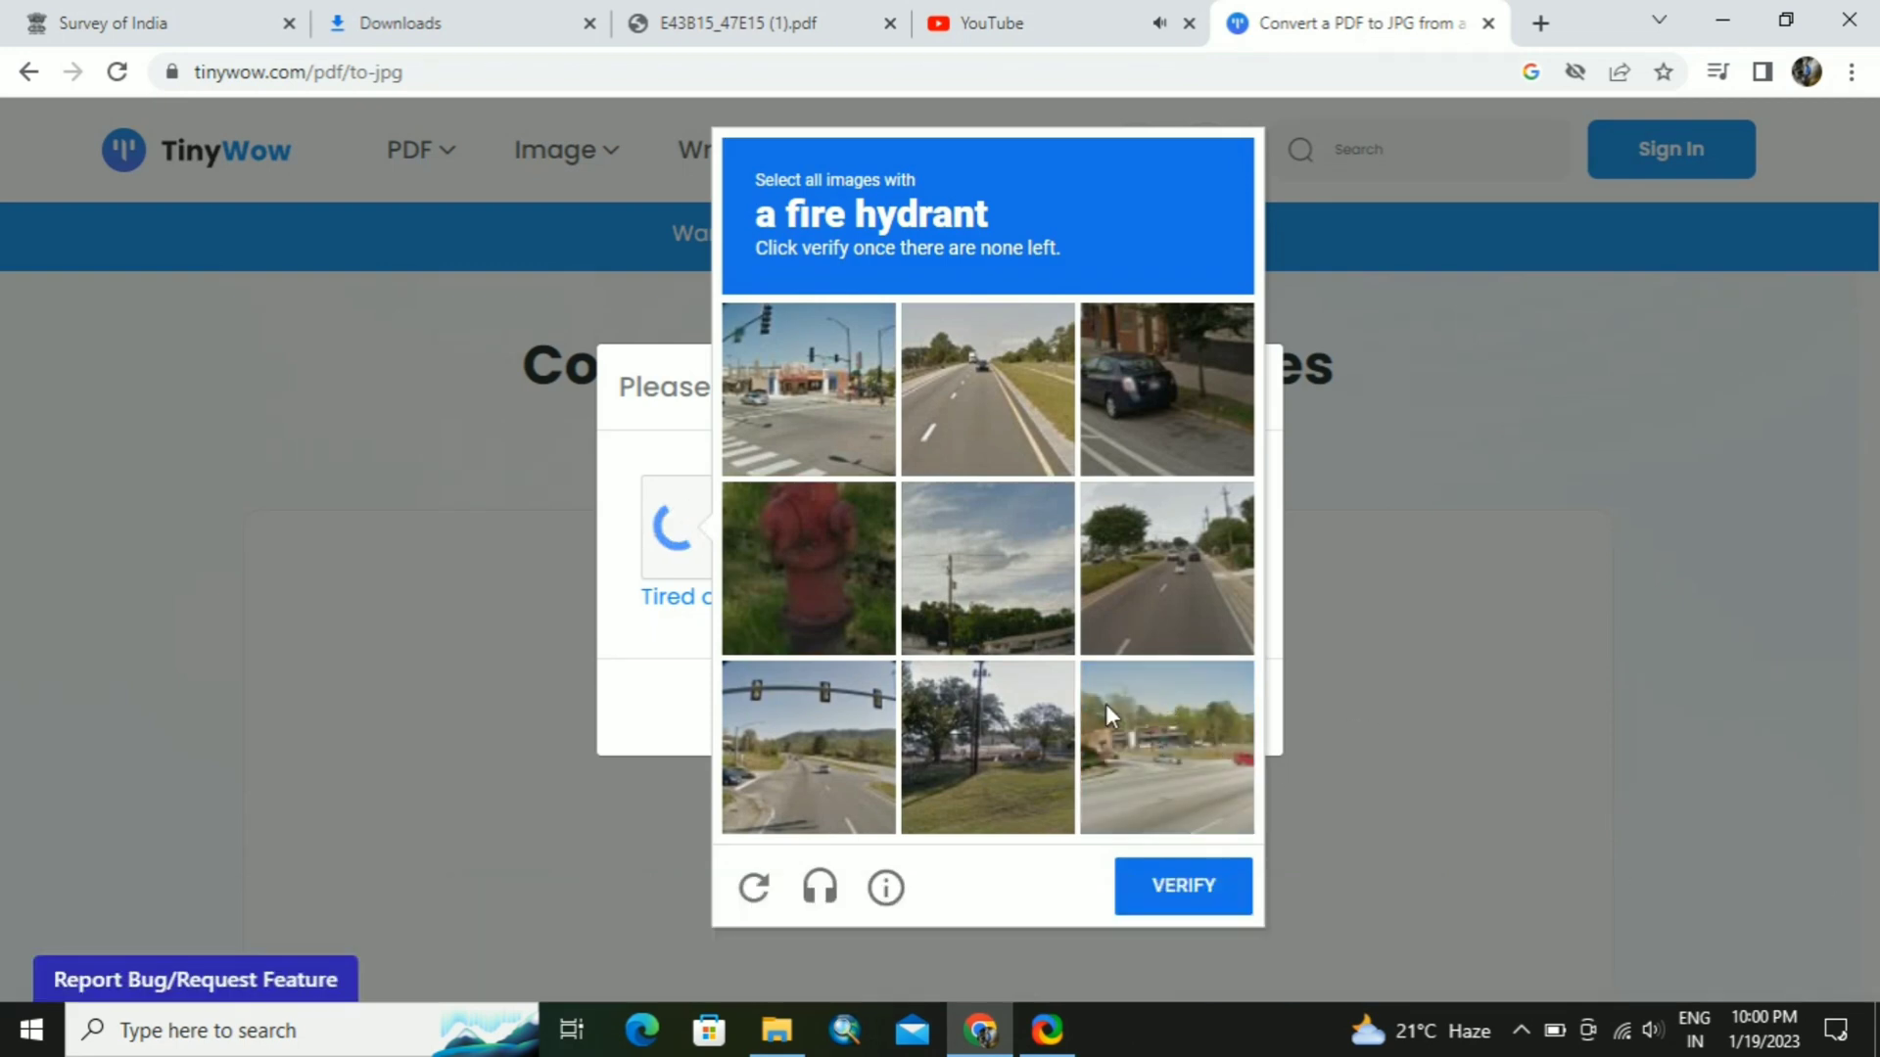
pyautogui.click(1175, 889)
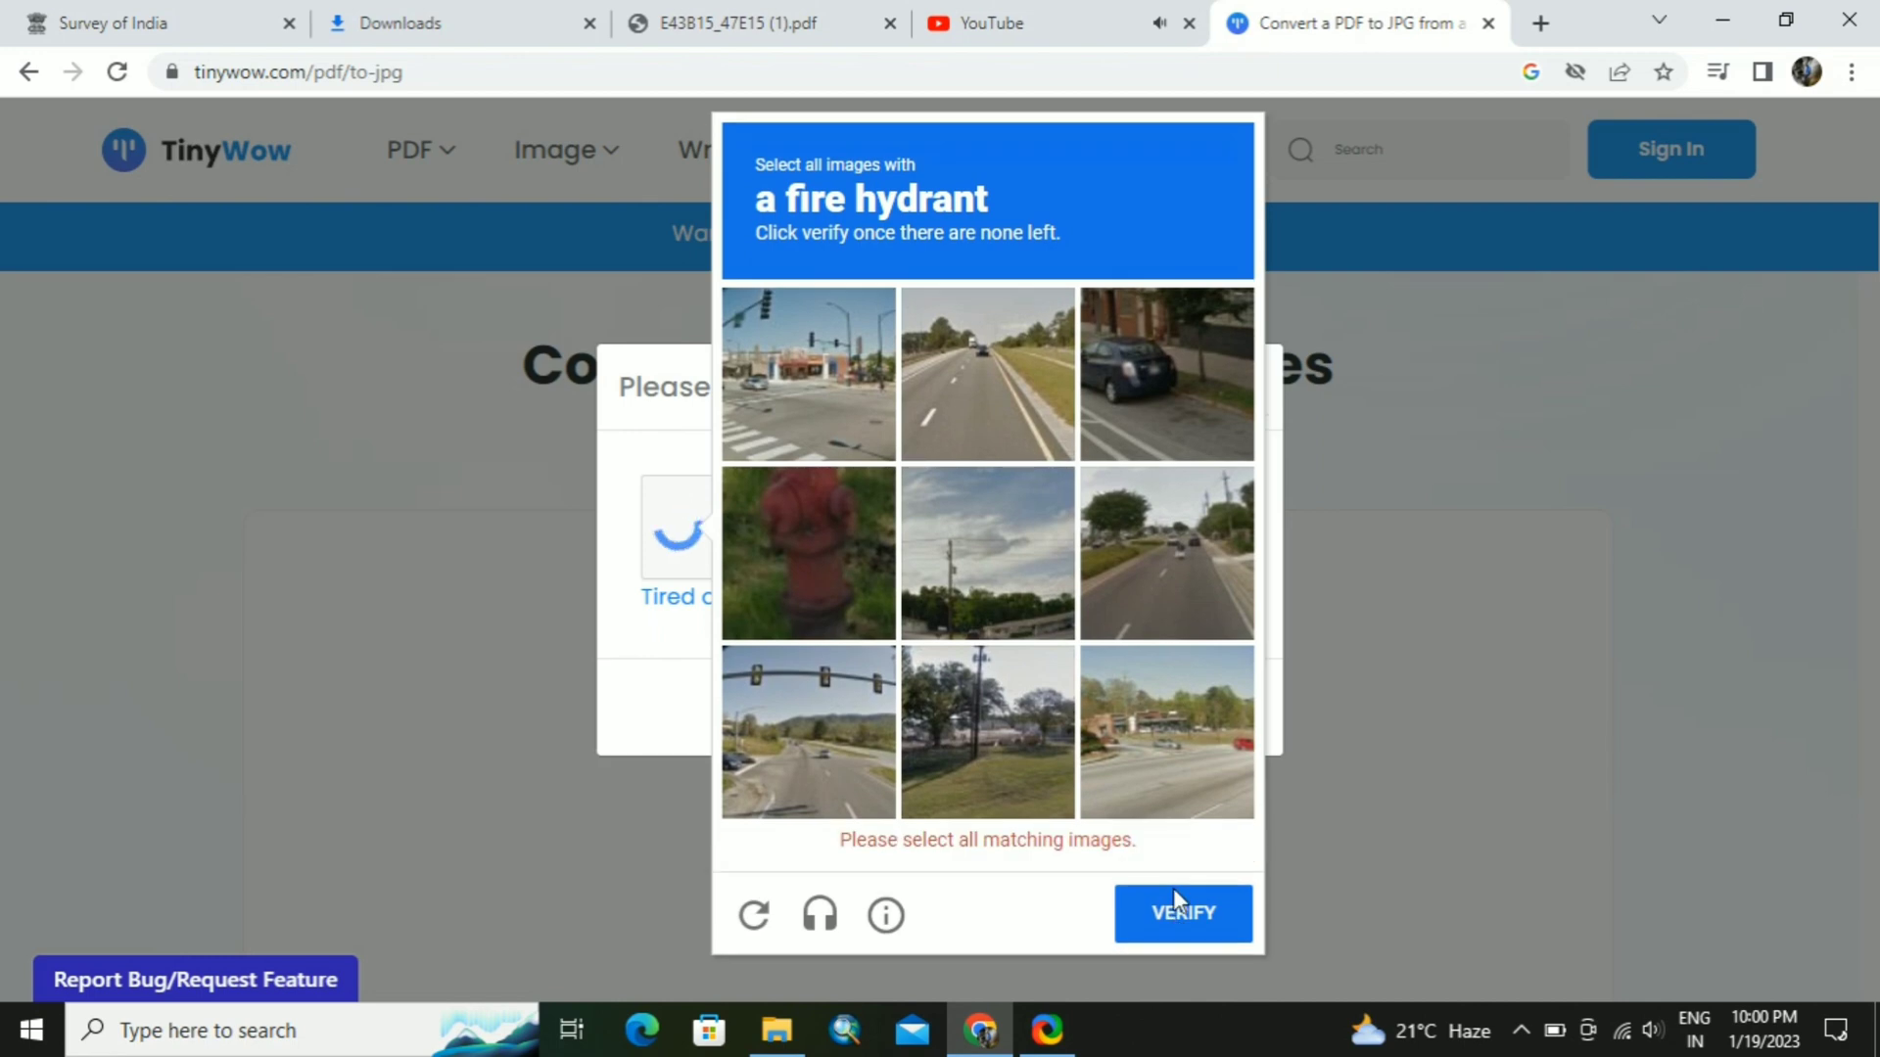
pyautogui.click(780, 542)
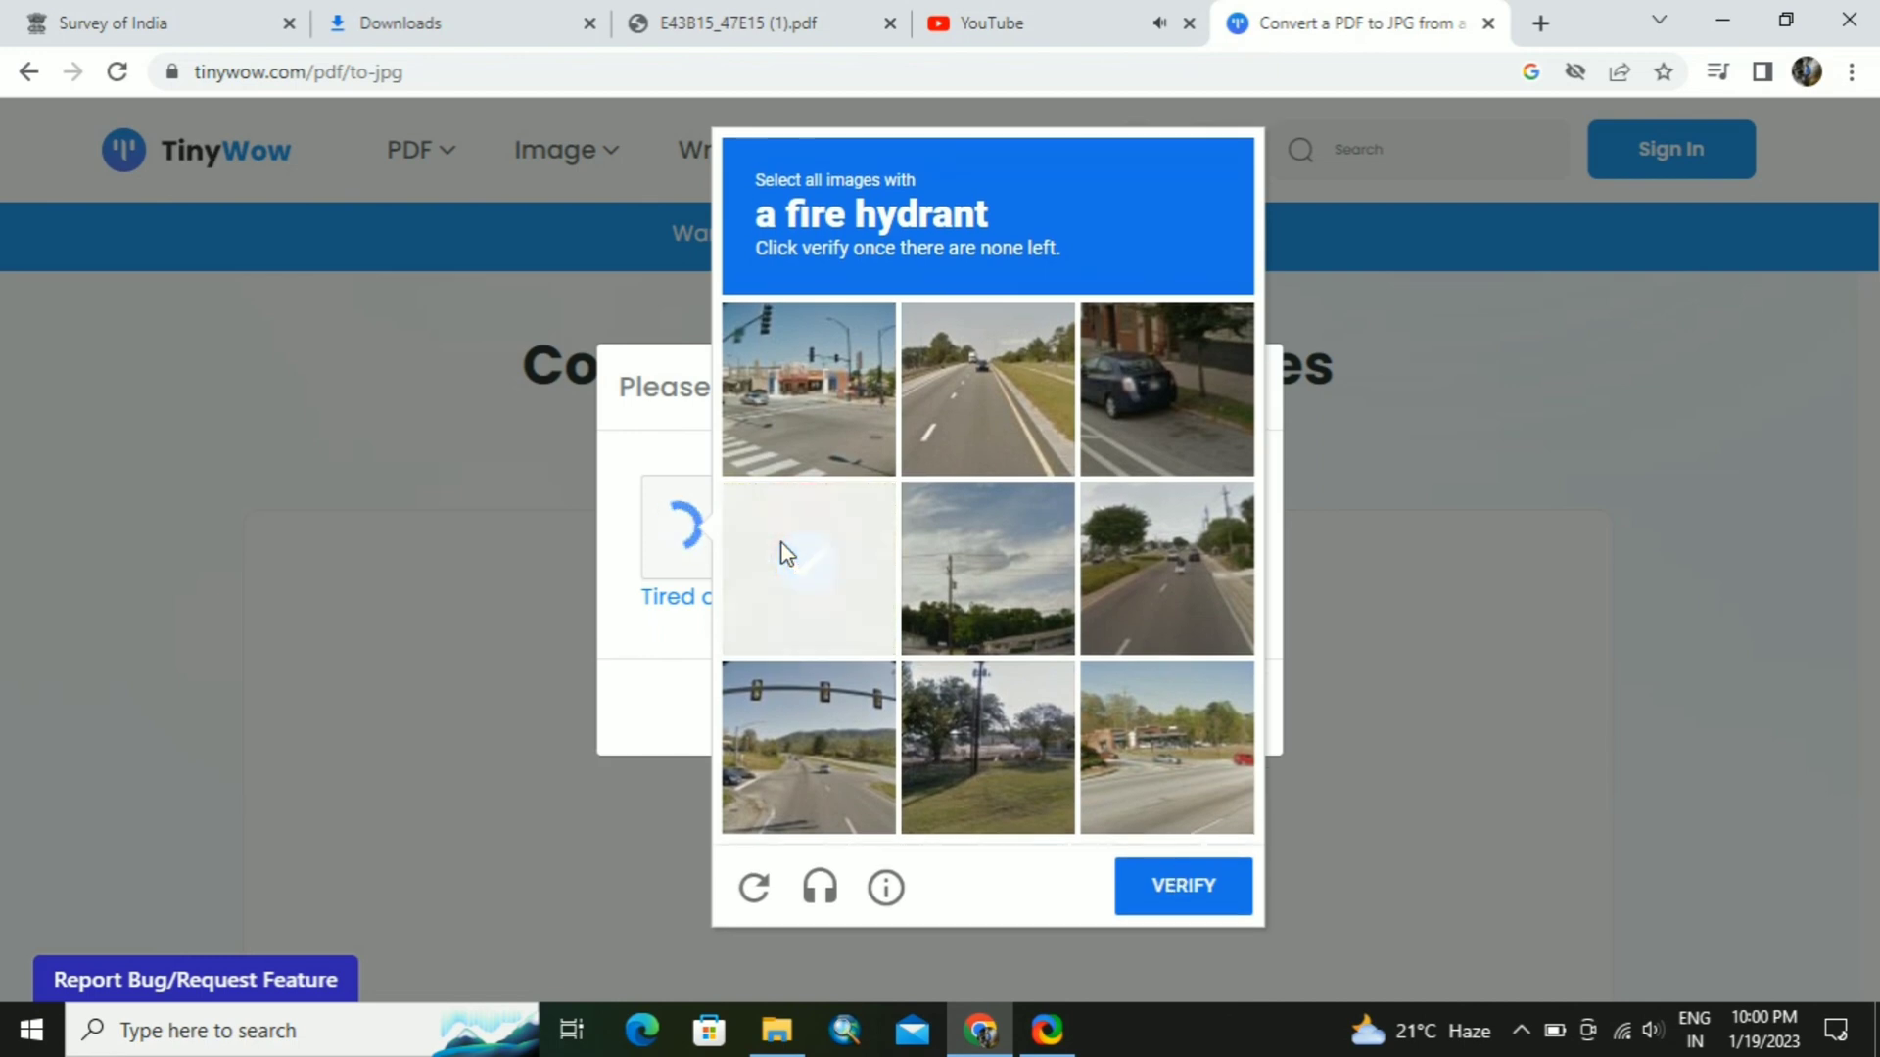
pyautogui.click(779, 542)
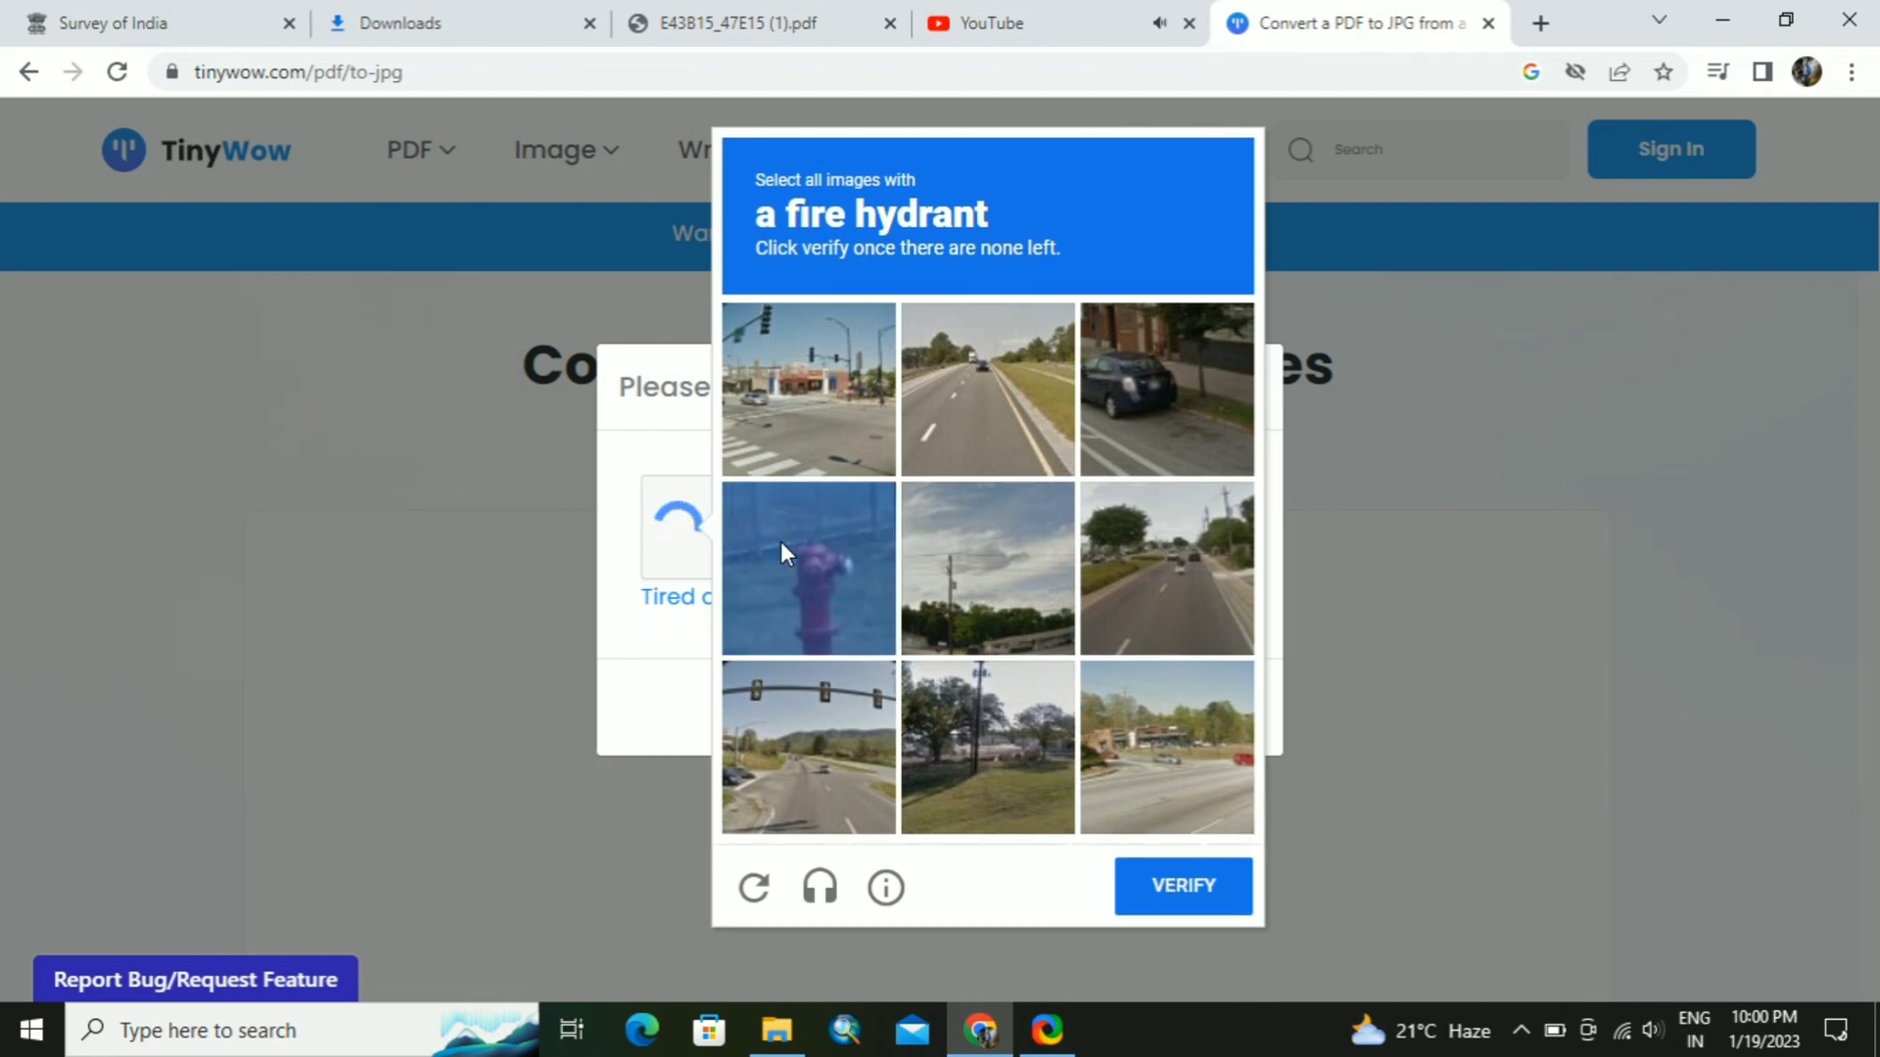
pyautogui.click(780, 542)
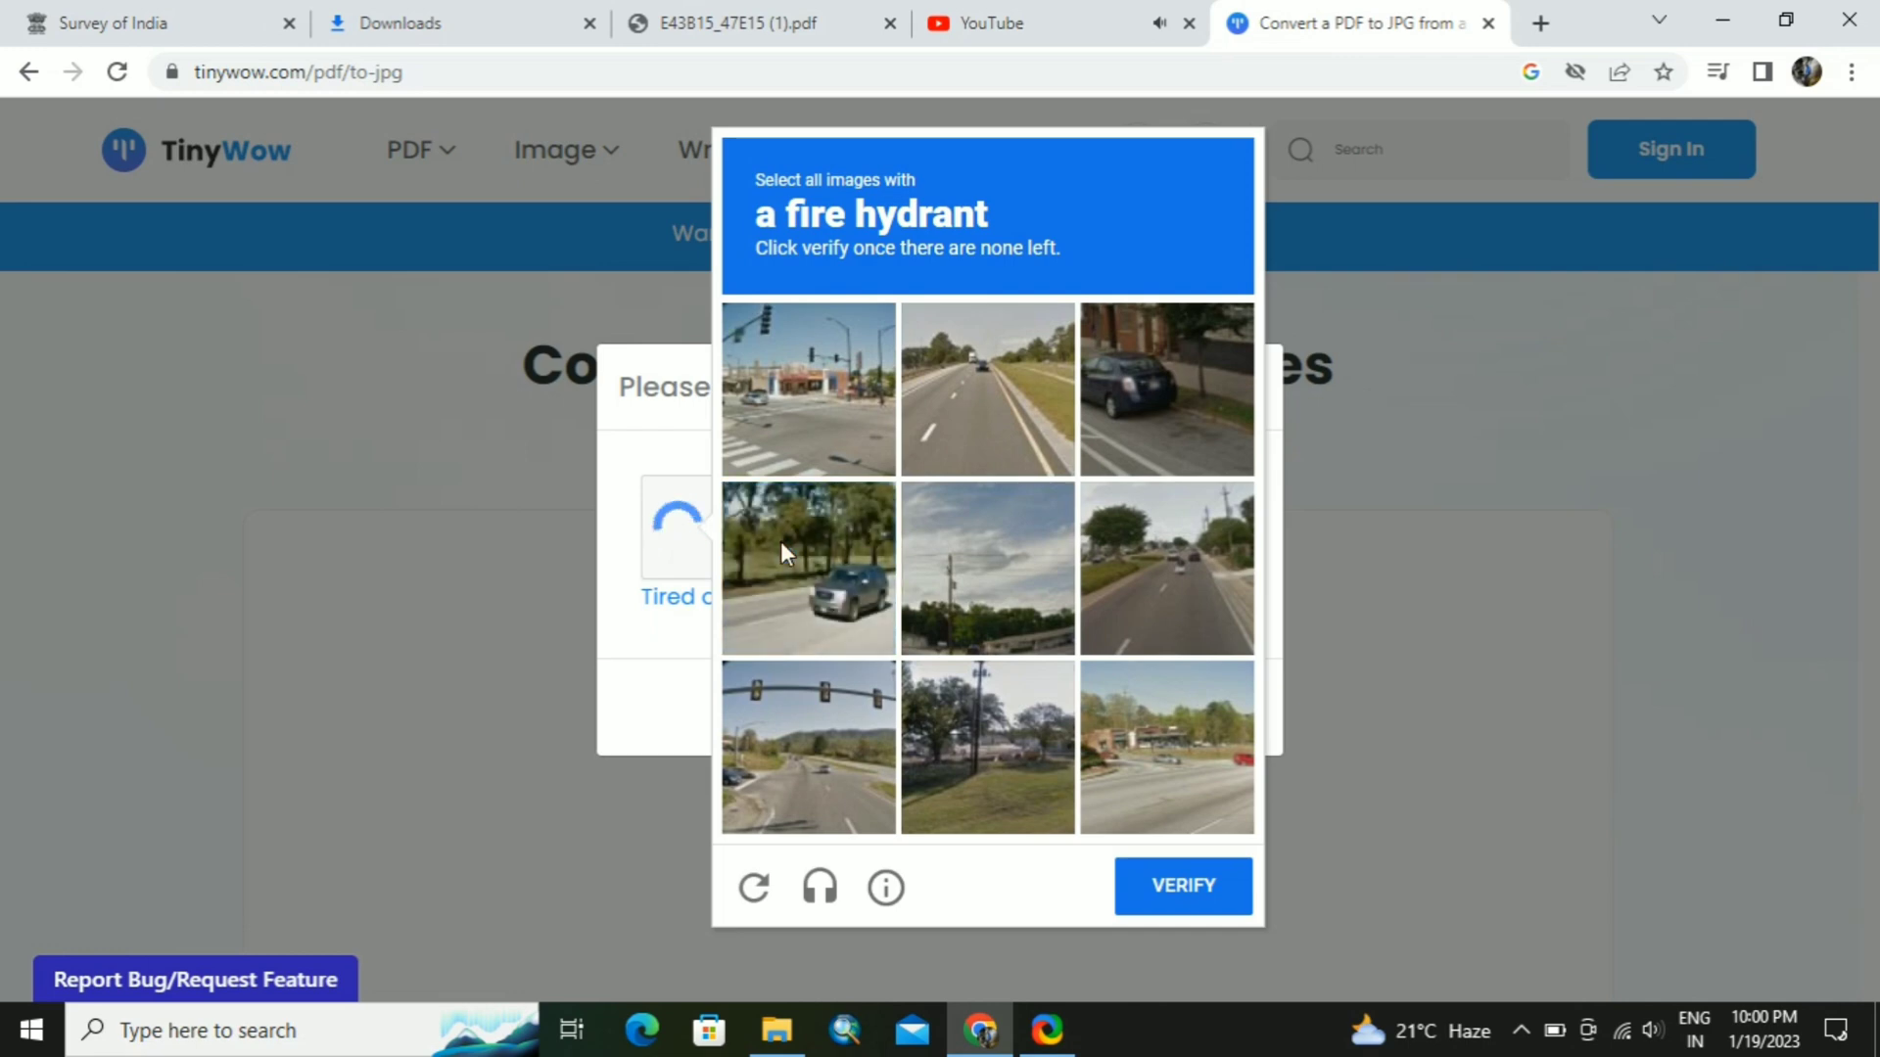
pyautogui.click(1161, 891)
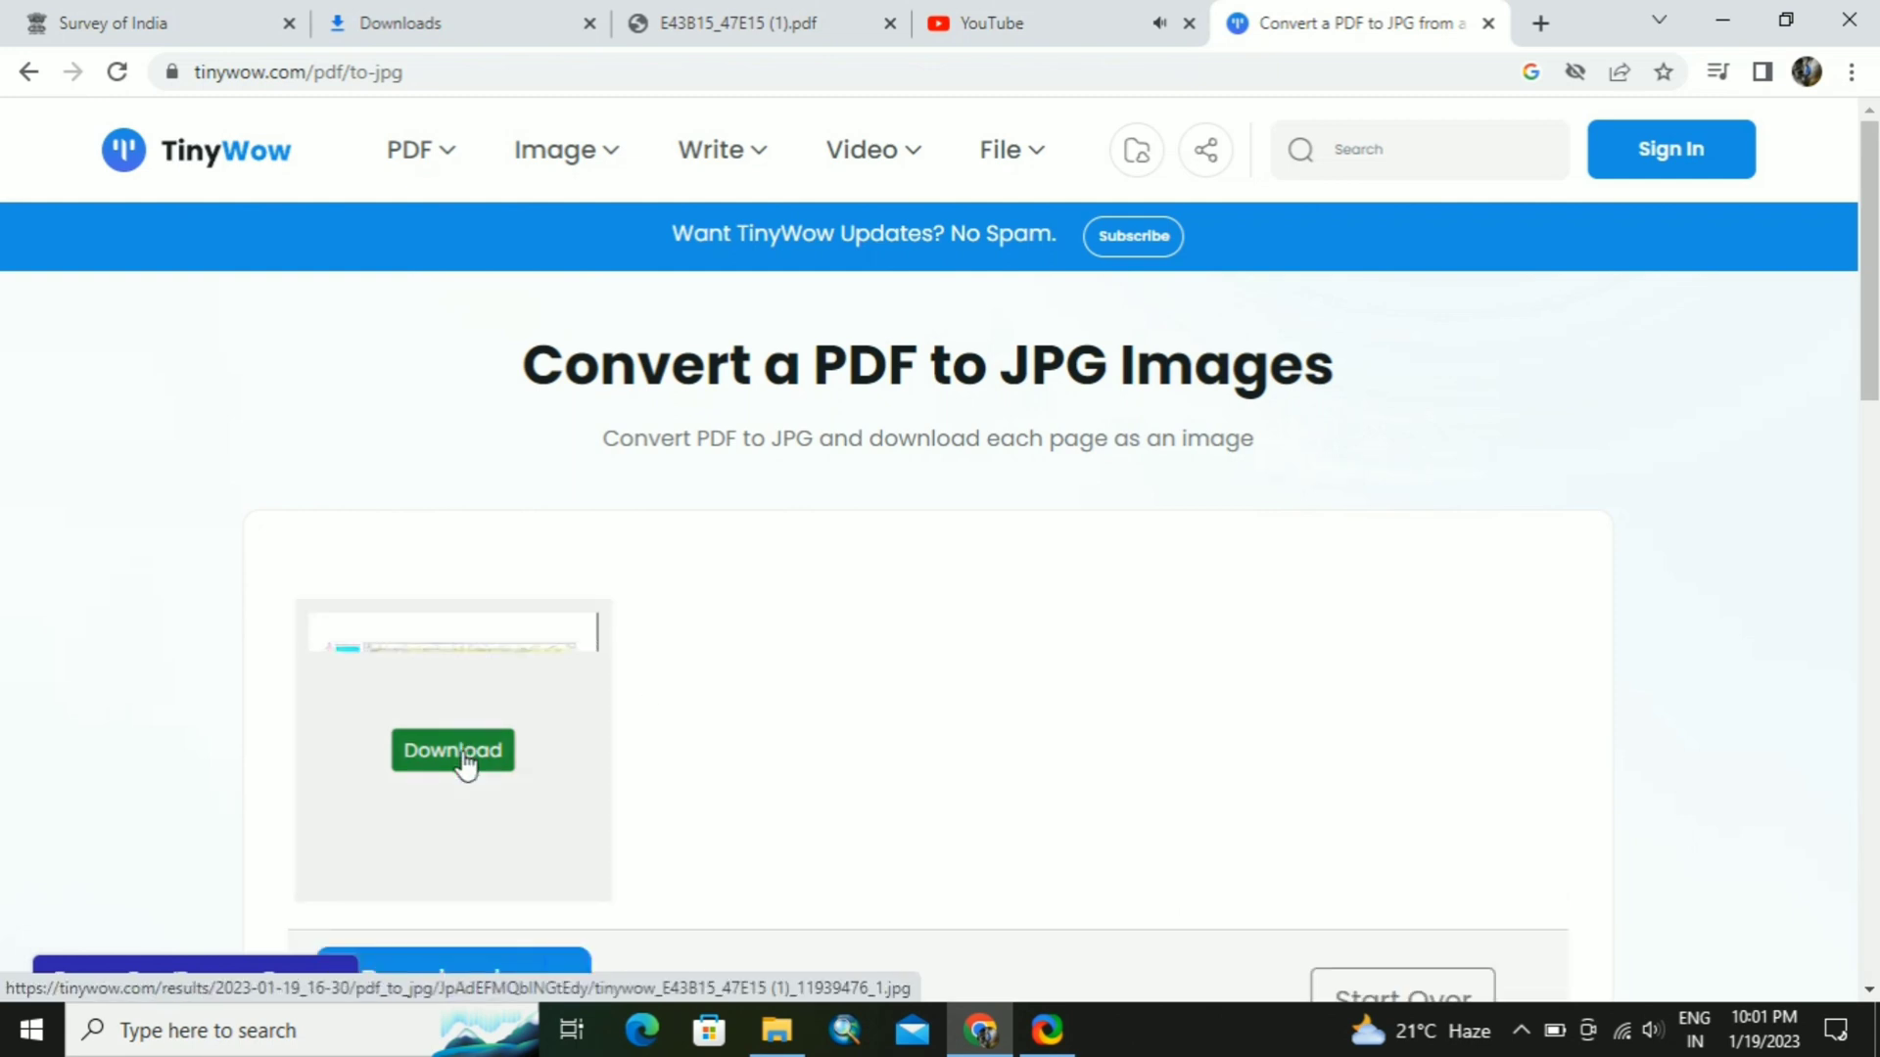
# Step: Download the converted 7.1 MB JPG and show it in the Downloads folder
pyautogui.click(466, 766)
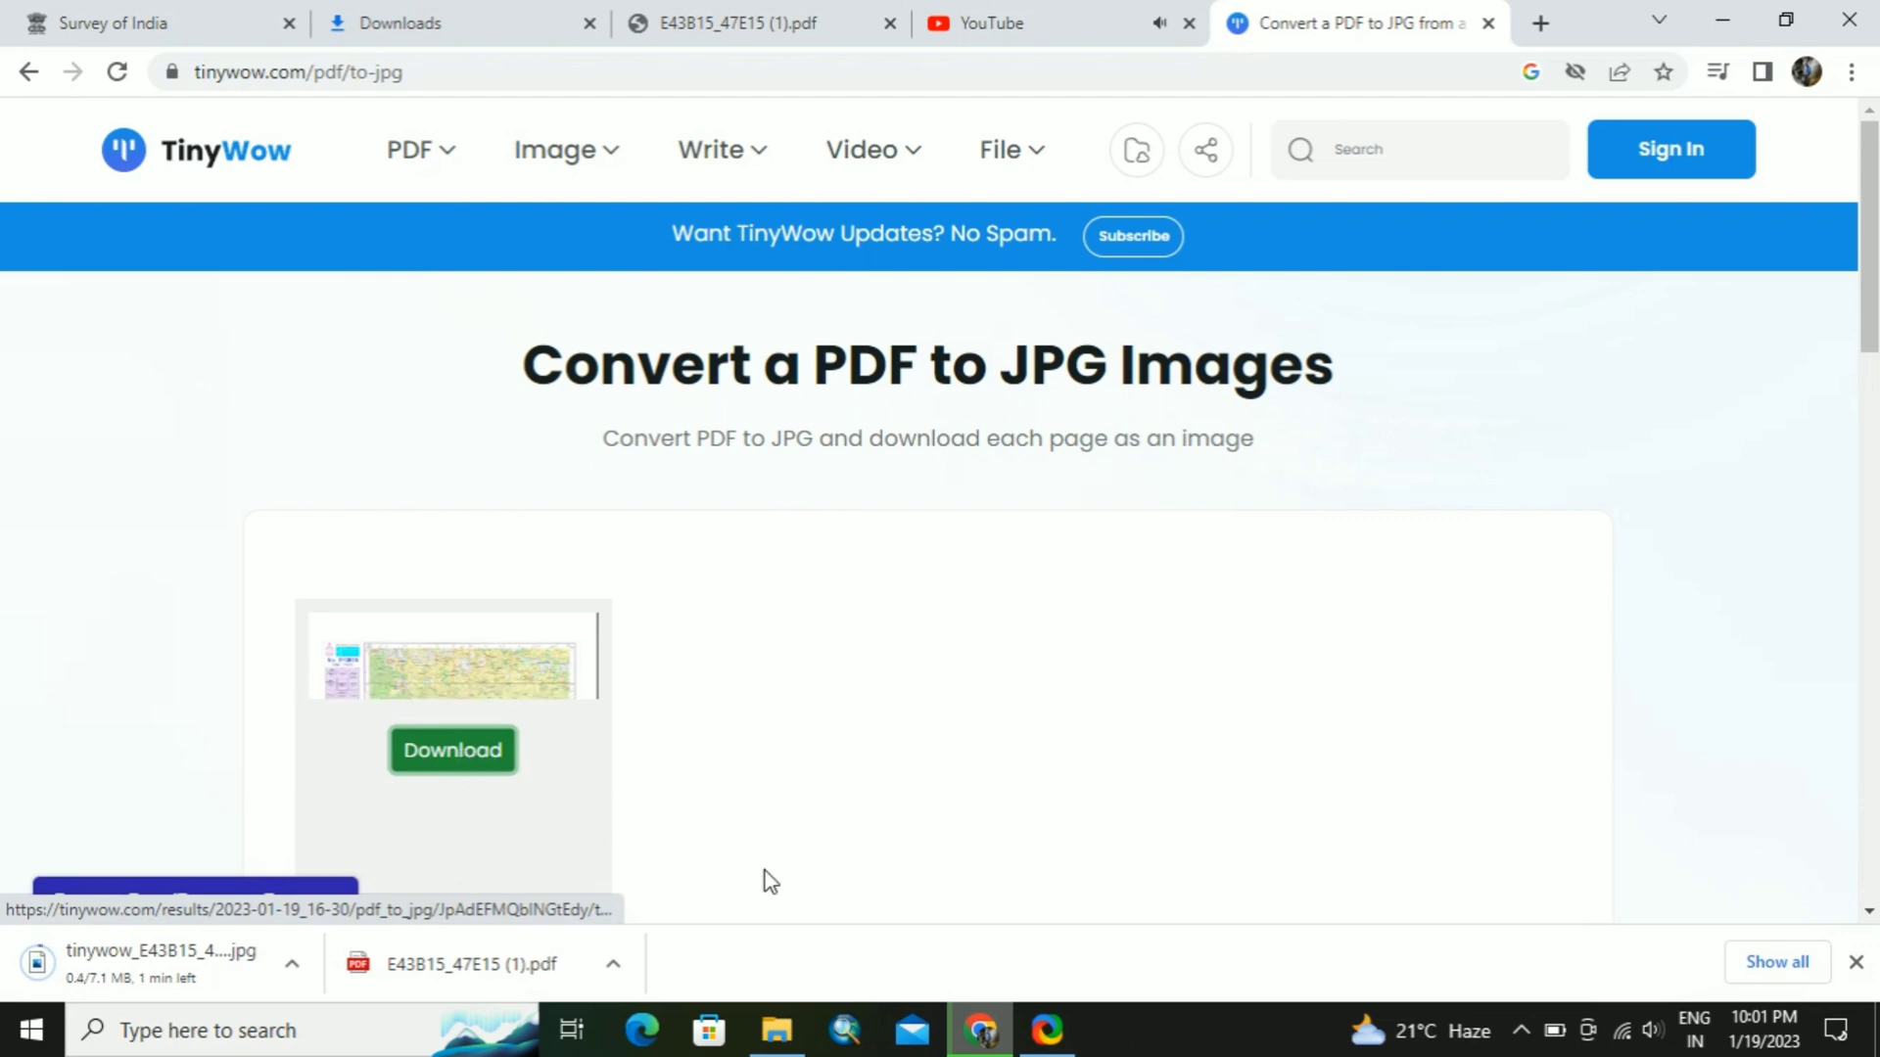
pyautogui.click(1766, 965)
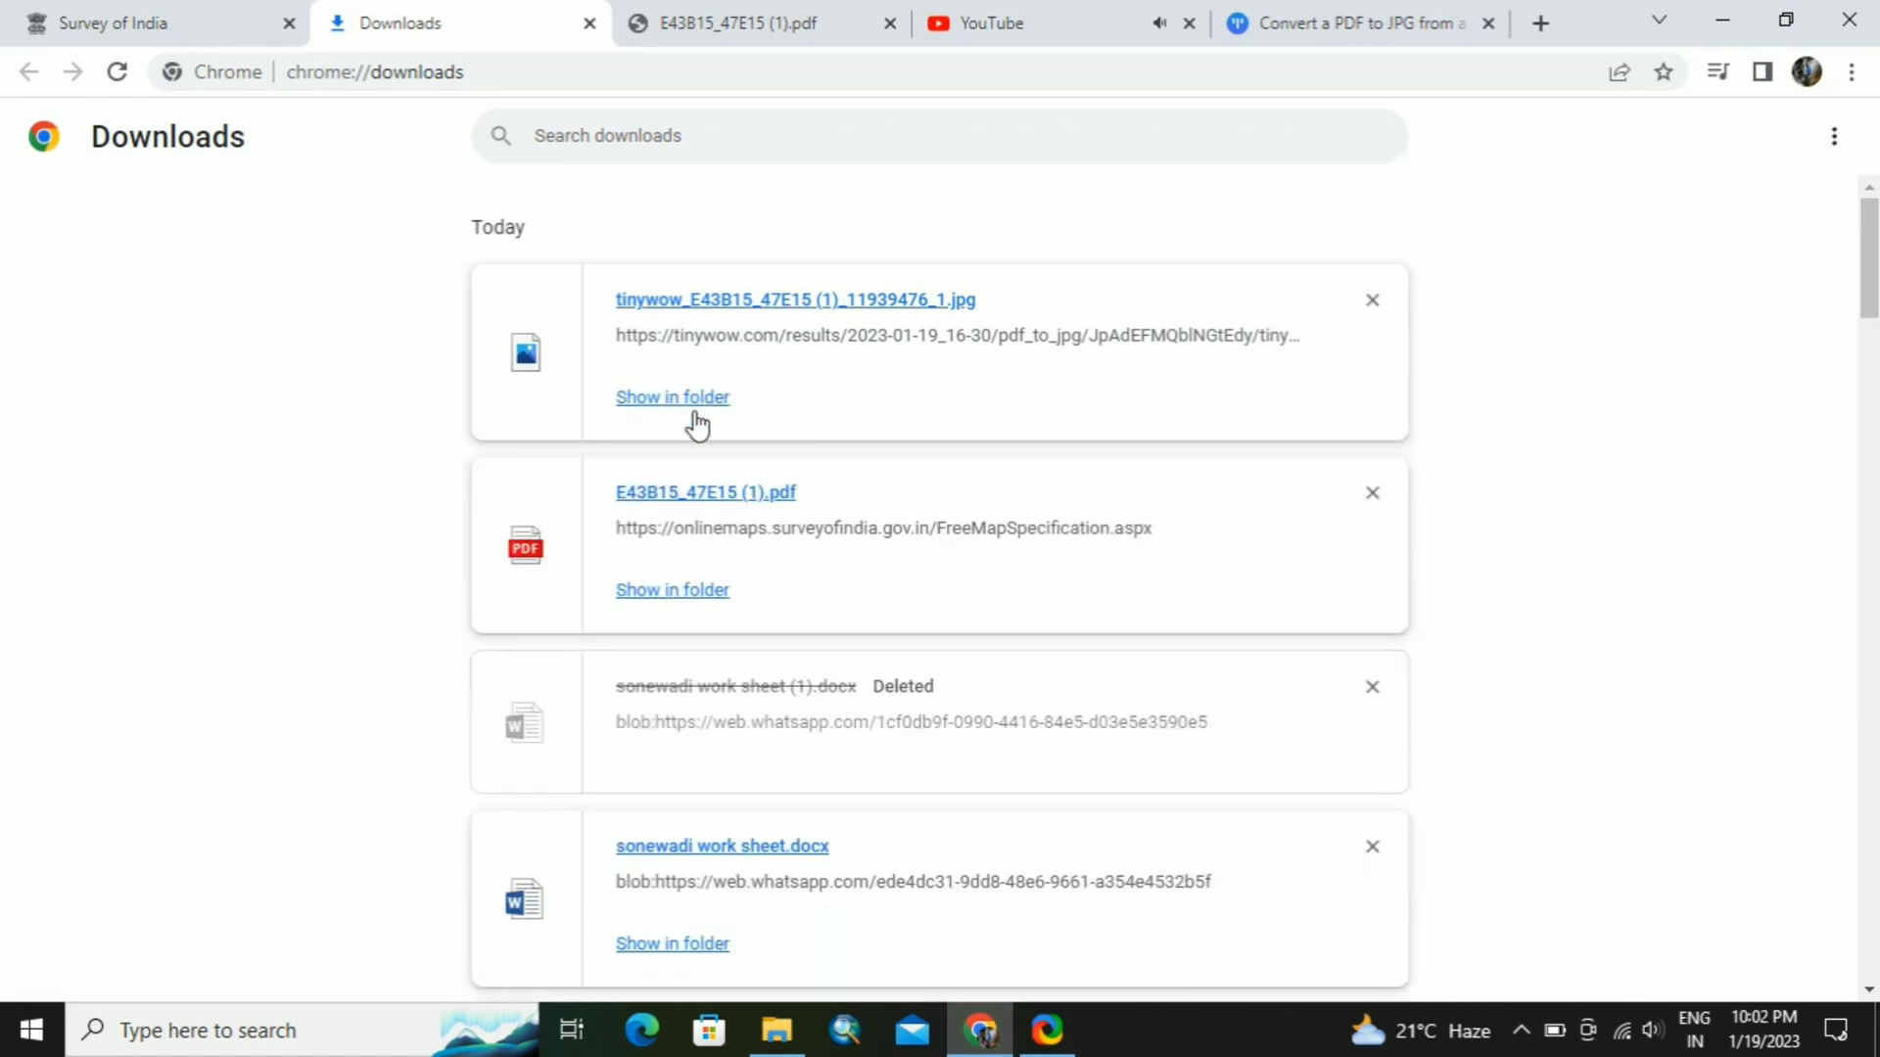
pyautogui.click(687, 399)
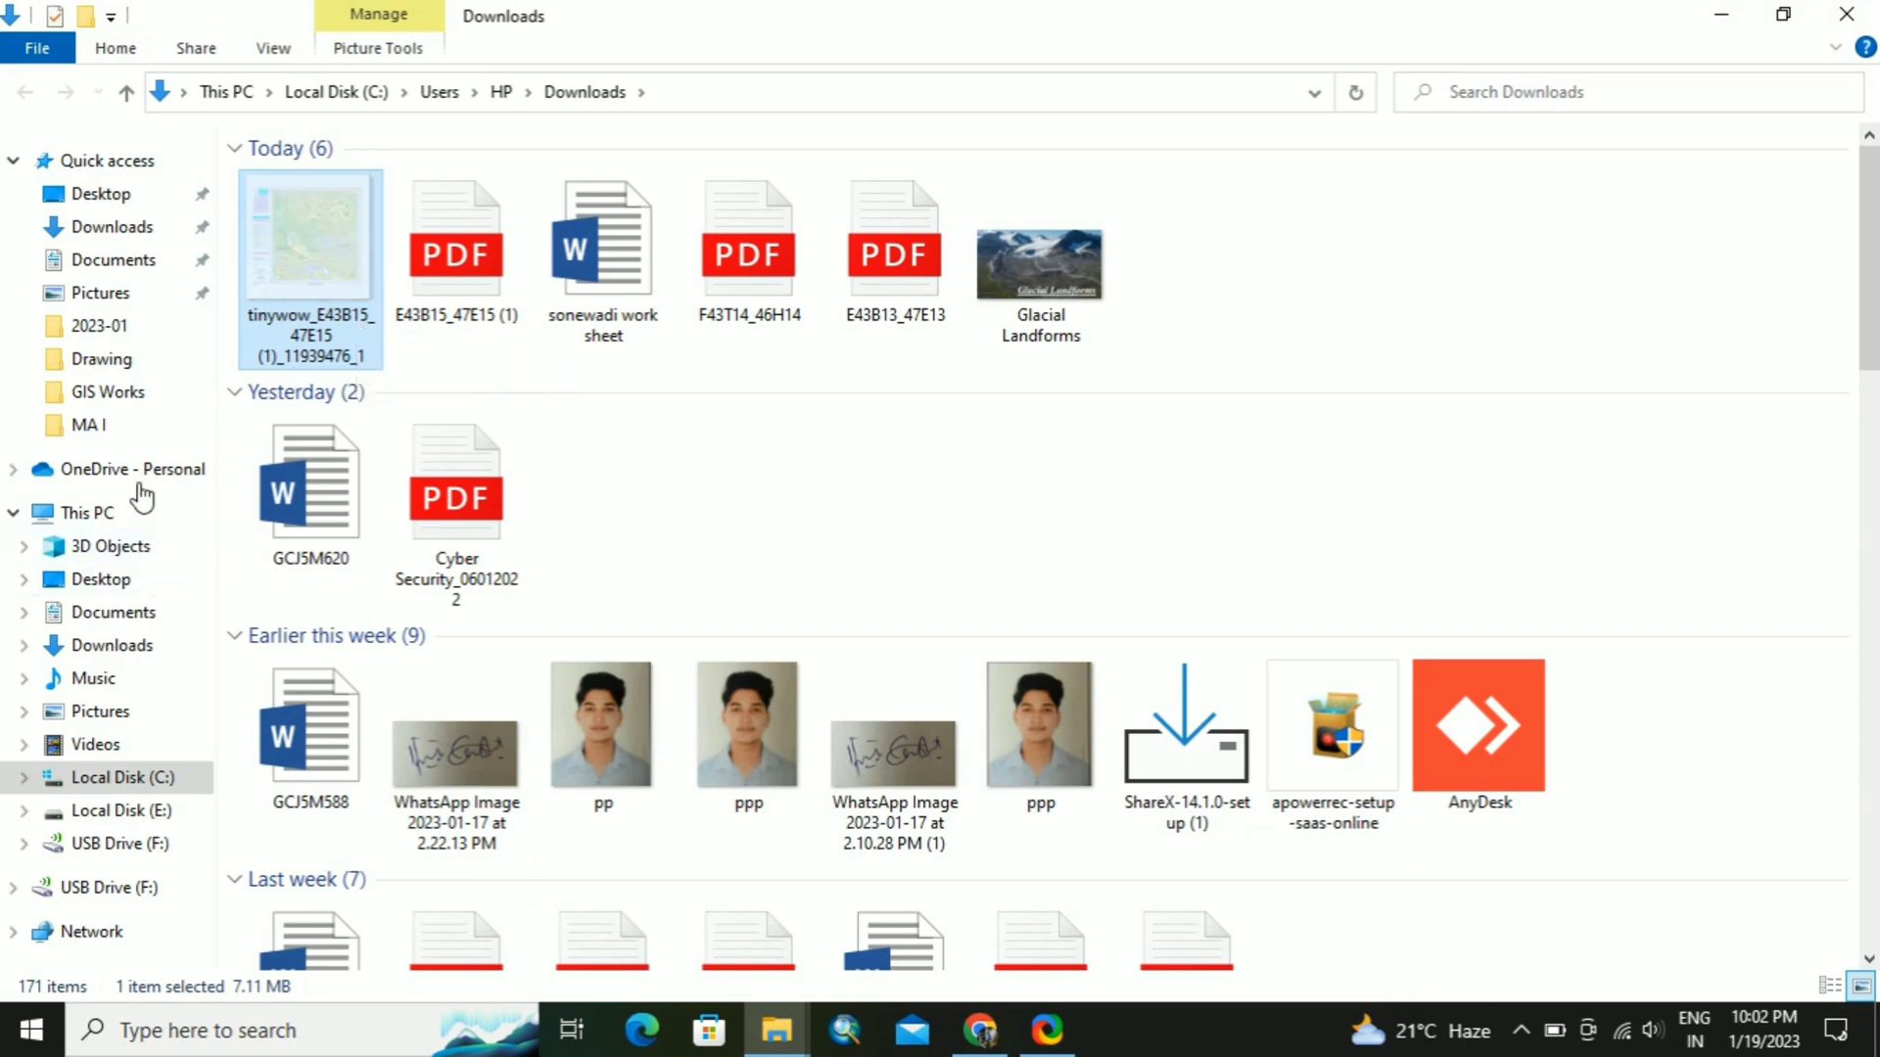
# Step: Paste the JPG into GIS Works, rename it E43B15_47E15, and bring up ArcMap
pyautogui.click(145, 395)
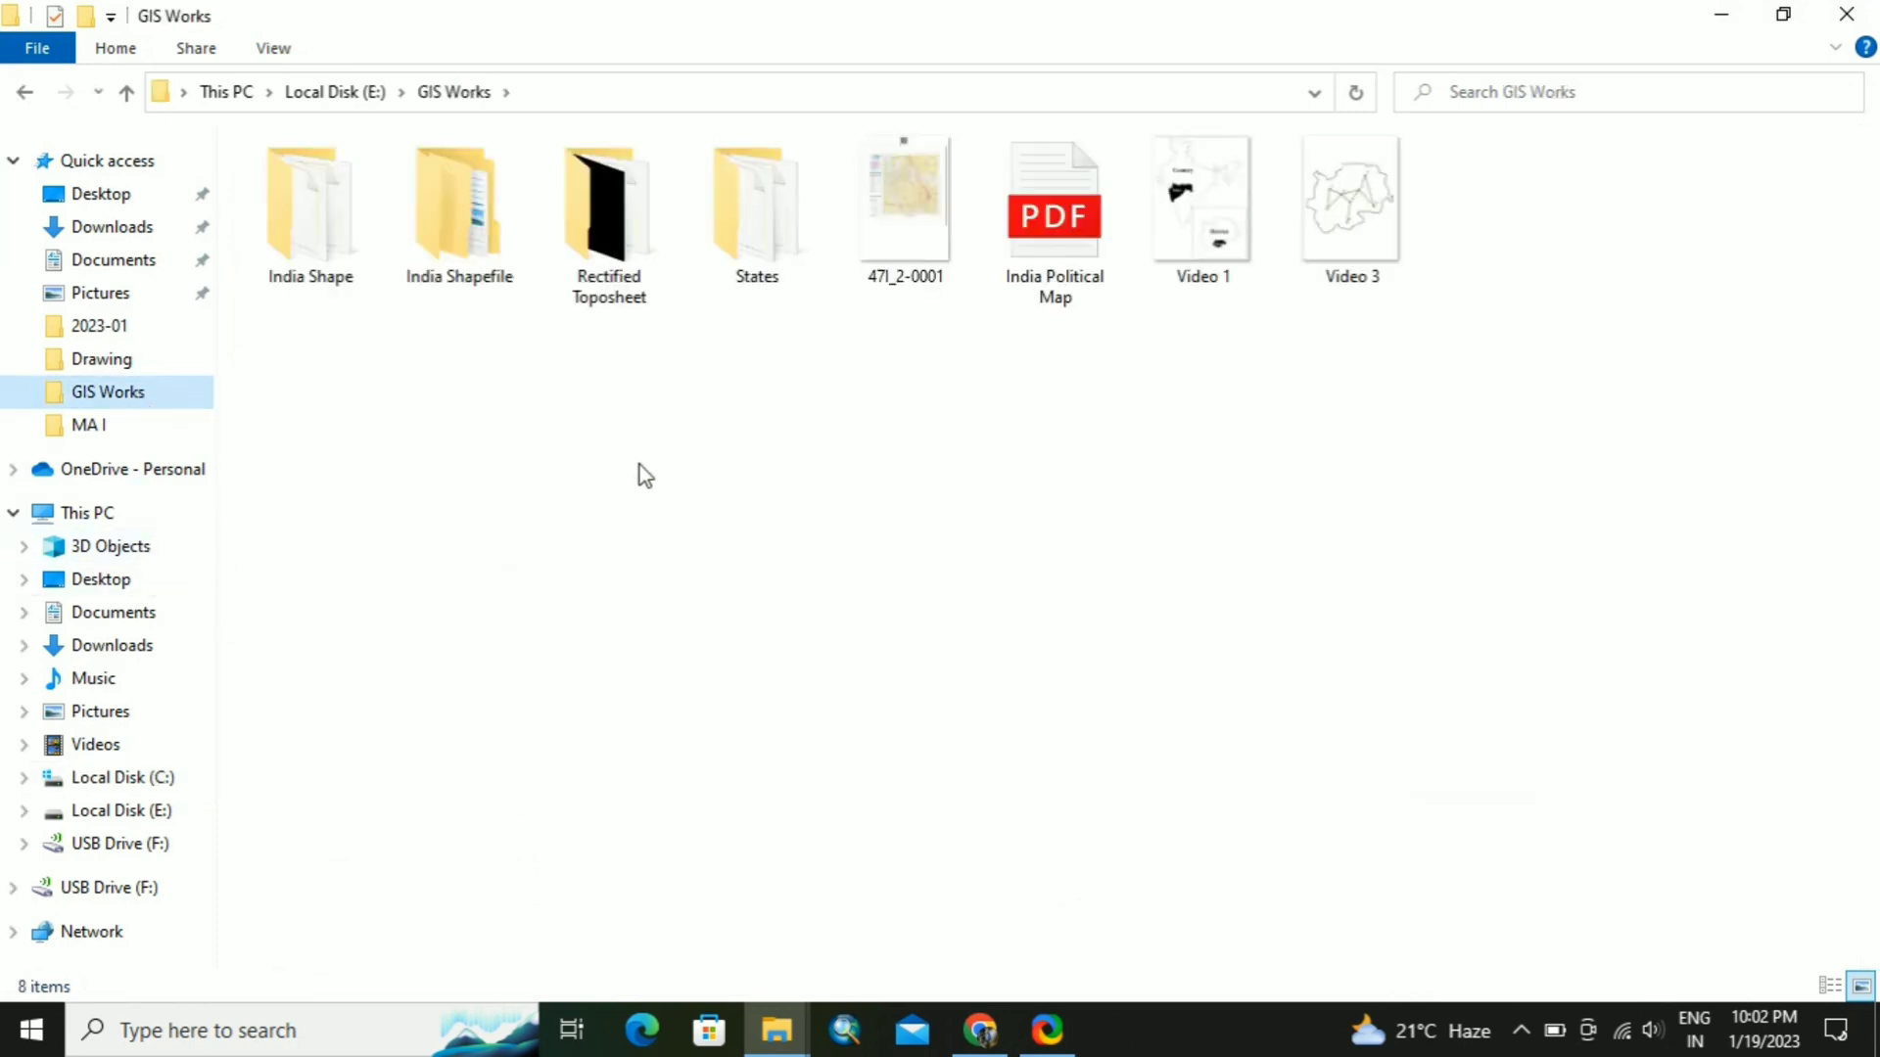
pyautogui.hotkey('ctrl', 'v')
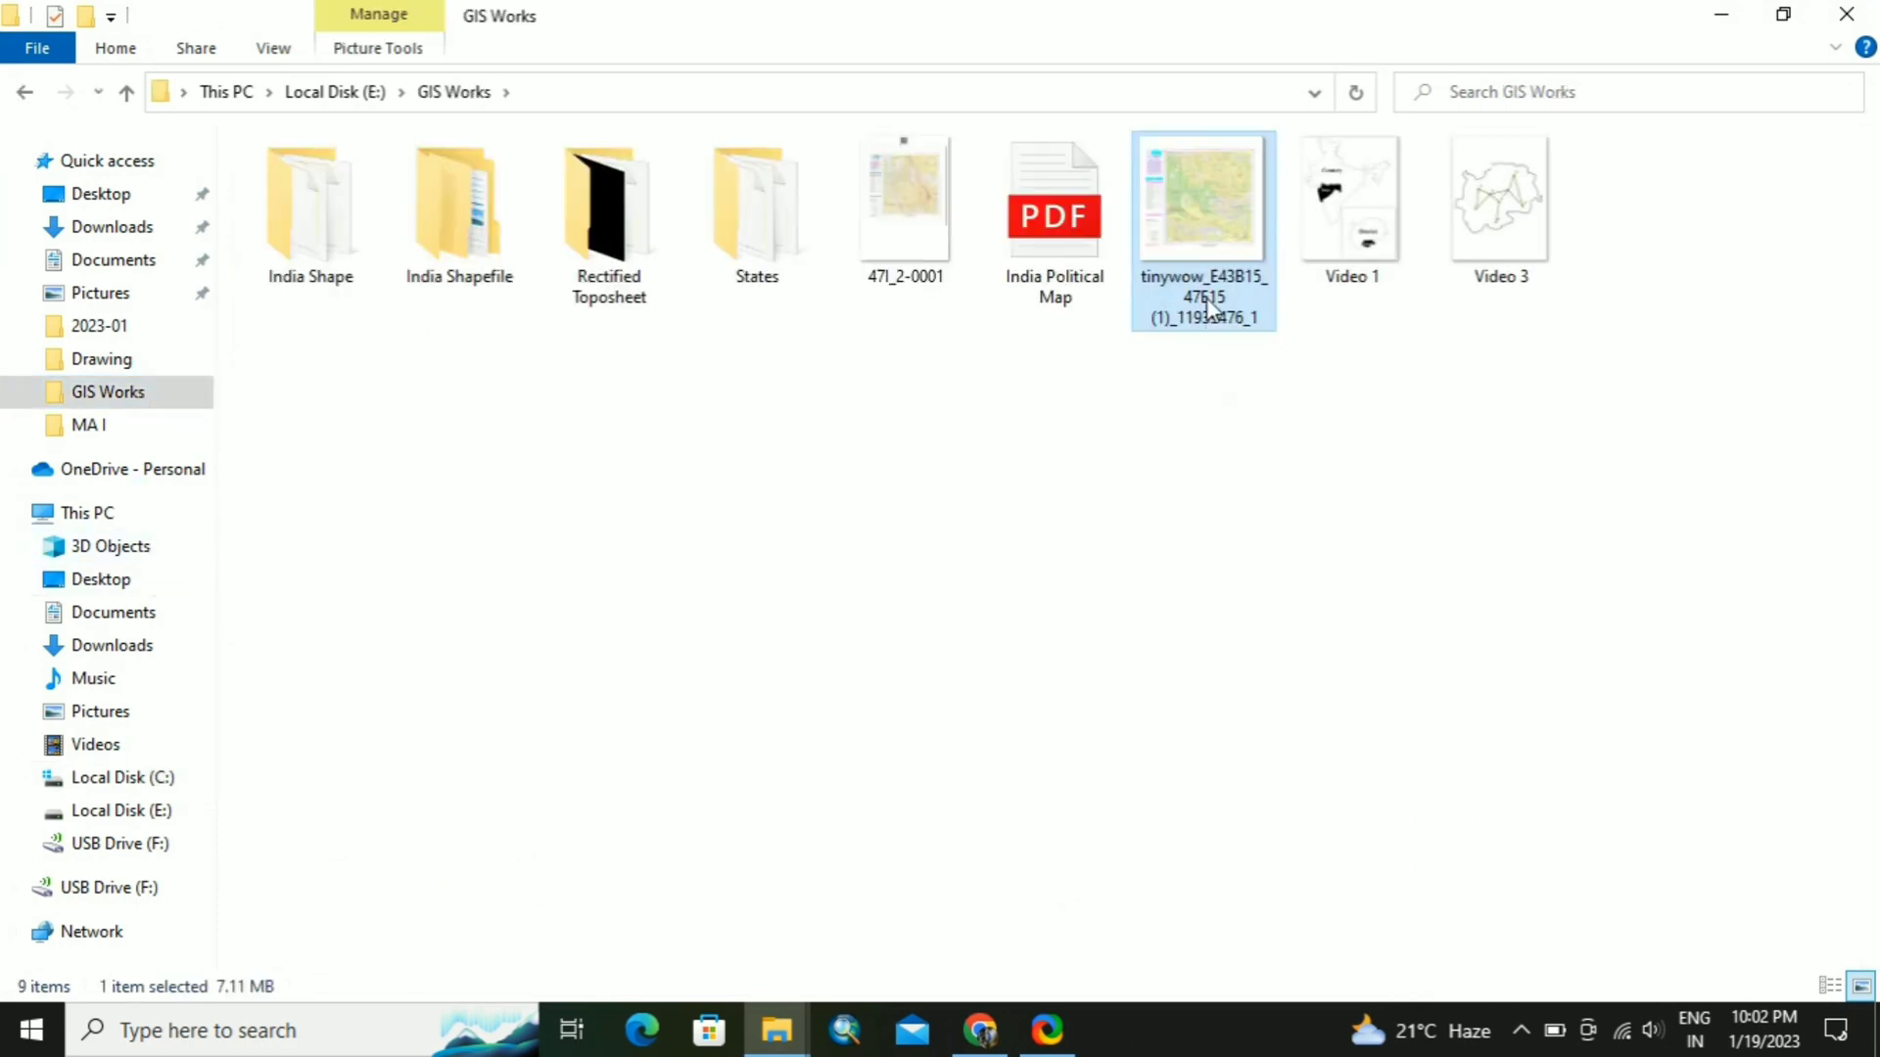
pyautogui.rightClick(1204, 298)
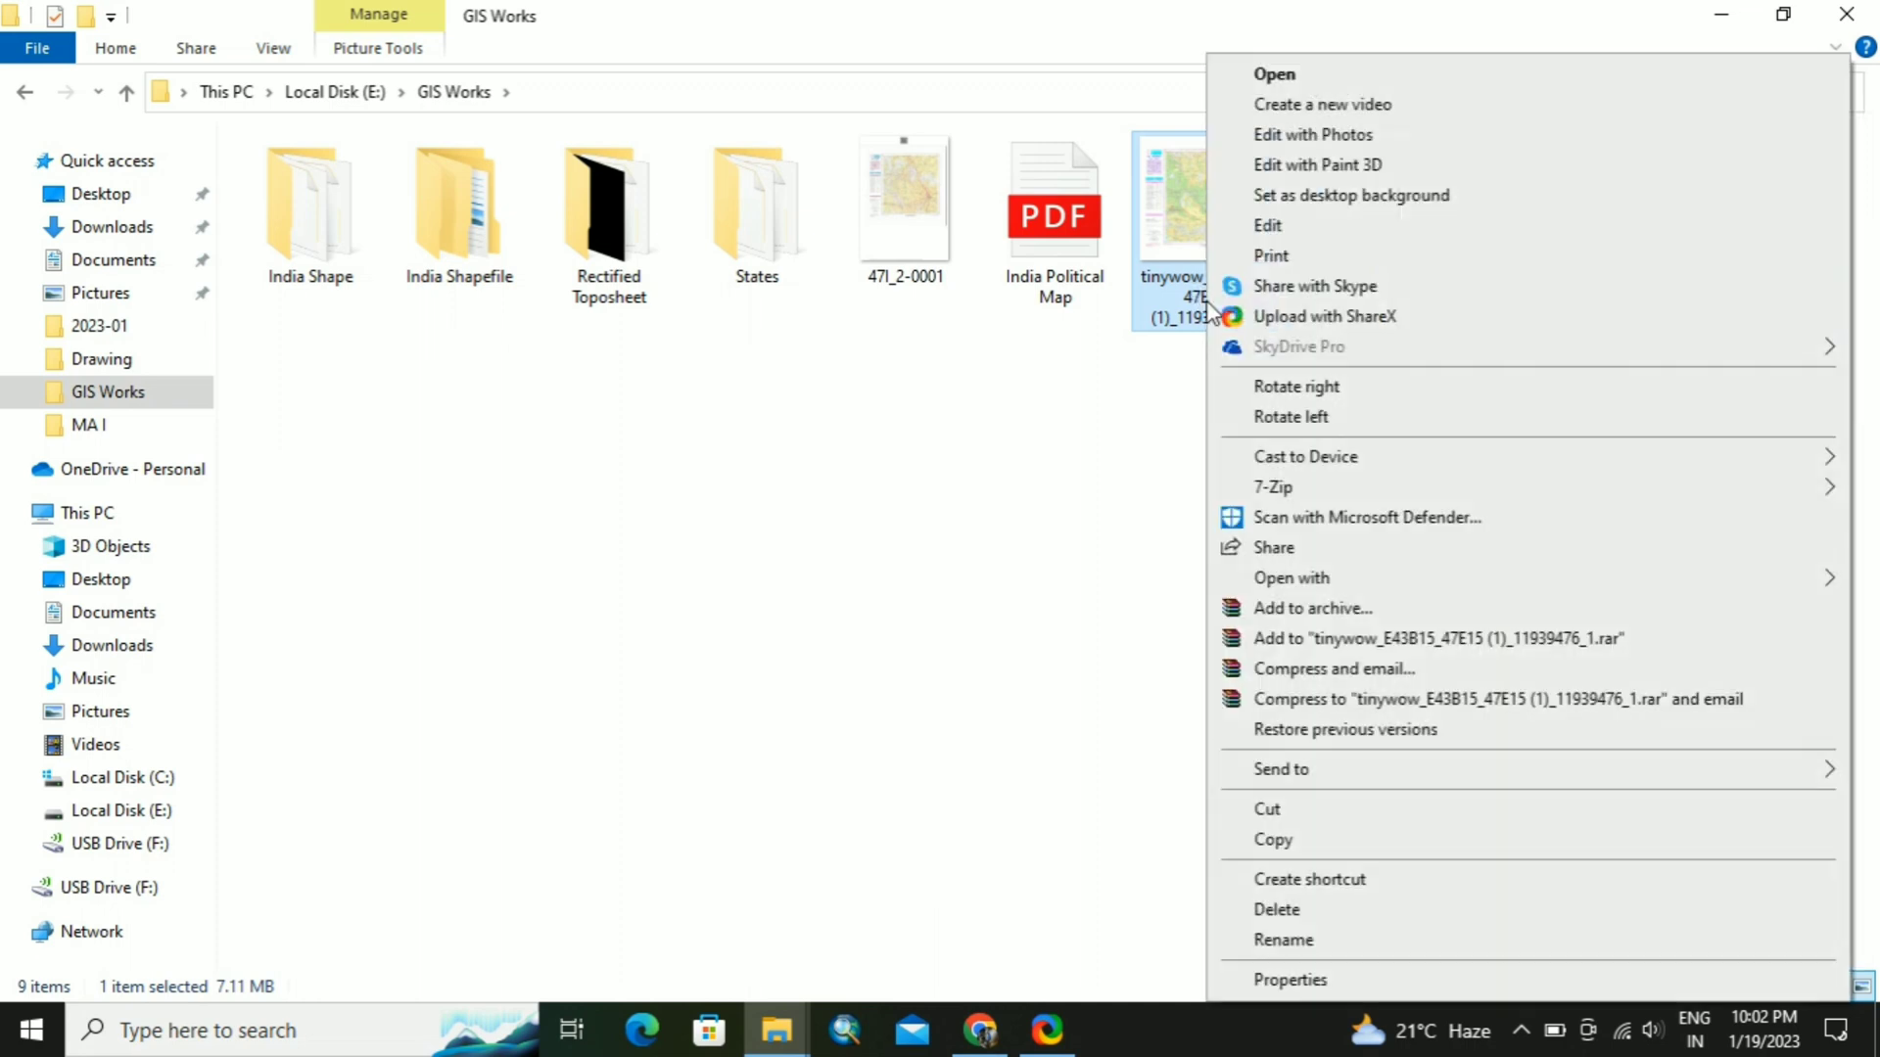
pyautogui.click(1283, 941)
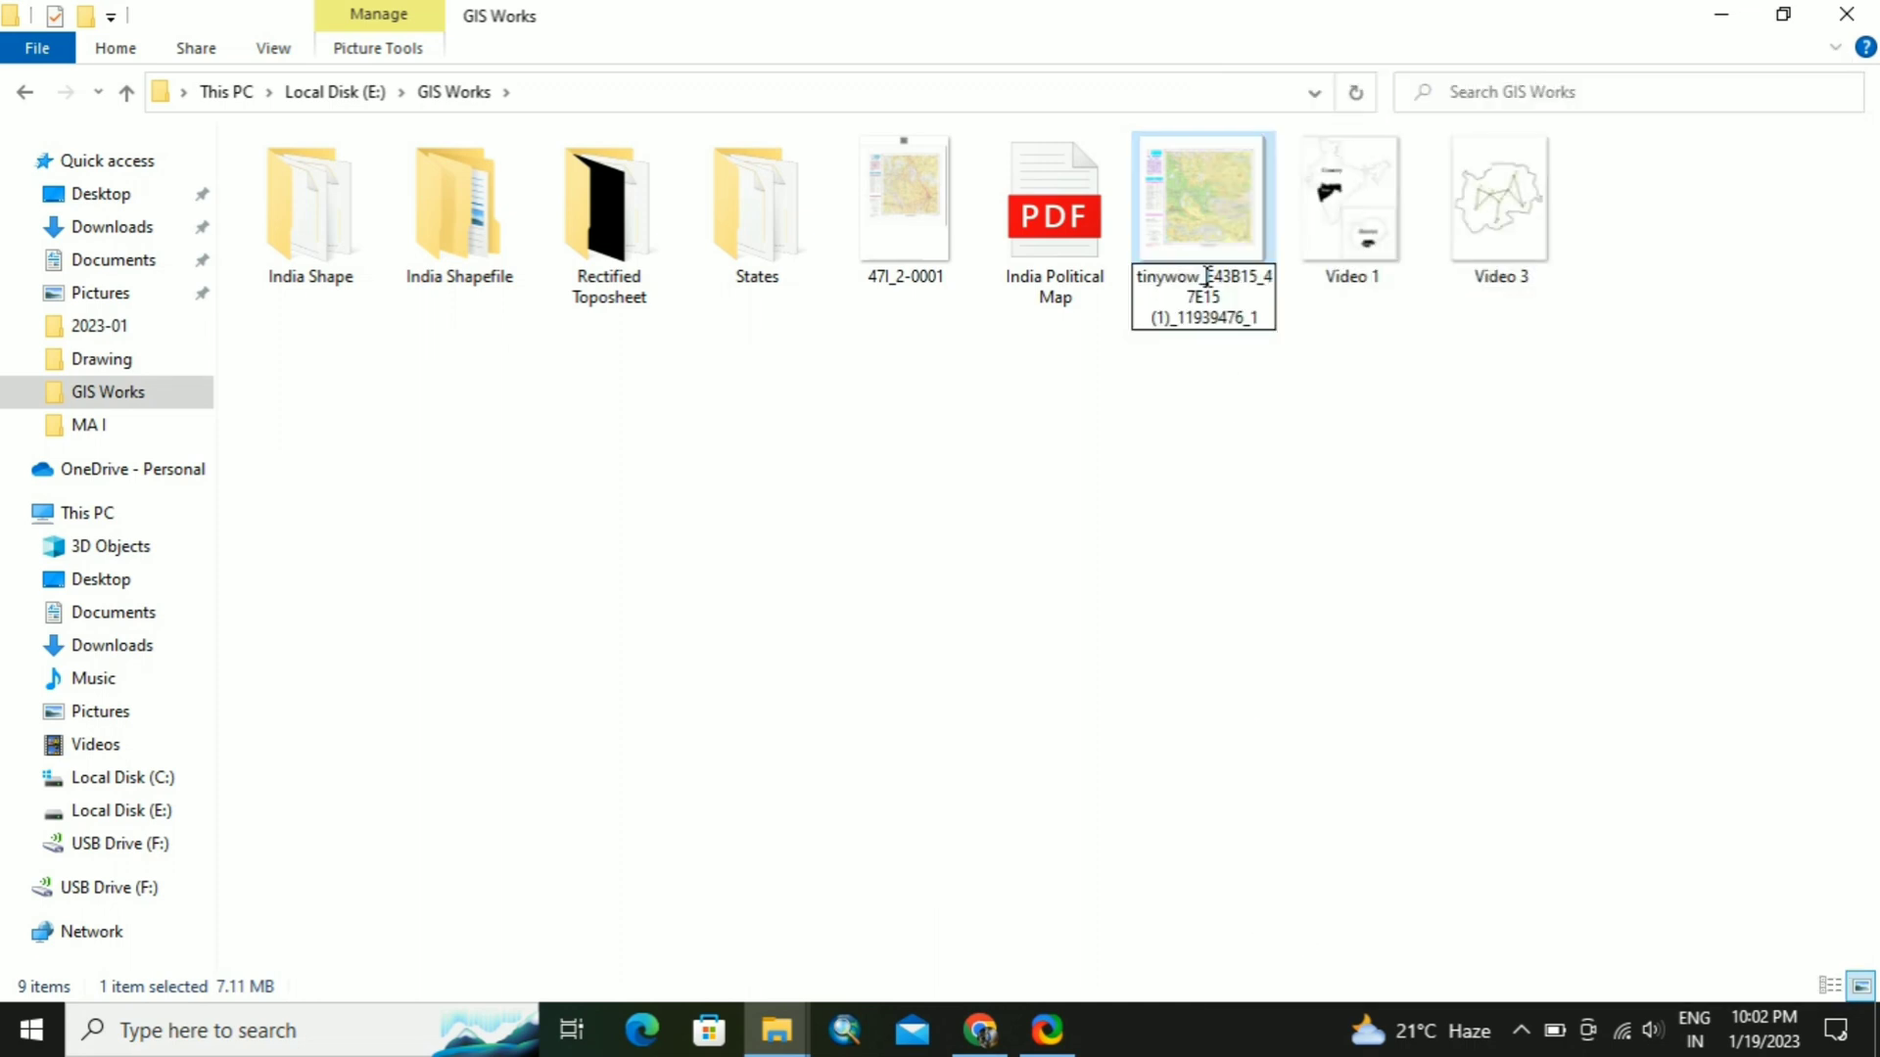
pyautogui.click(1208, 280)
pyautogui.press('BackSpace')
pyautogui.press('BackSpace')
pyautogui.press('BackSpace')
pyautogui.press('BackSpace')
pyautogui.press('BackSpace')
pyautogui.press('BackSpace')
pyautogui.press('BackSpace')
pyautogui.press('BackSpace')
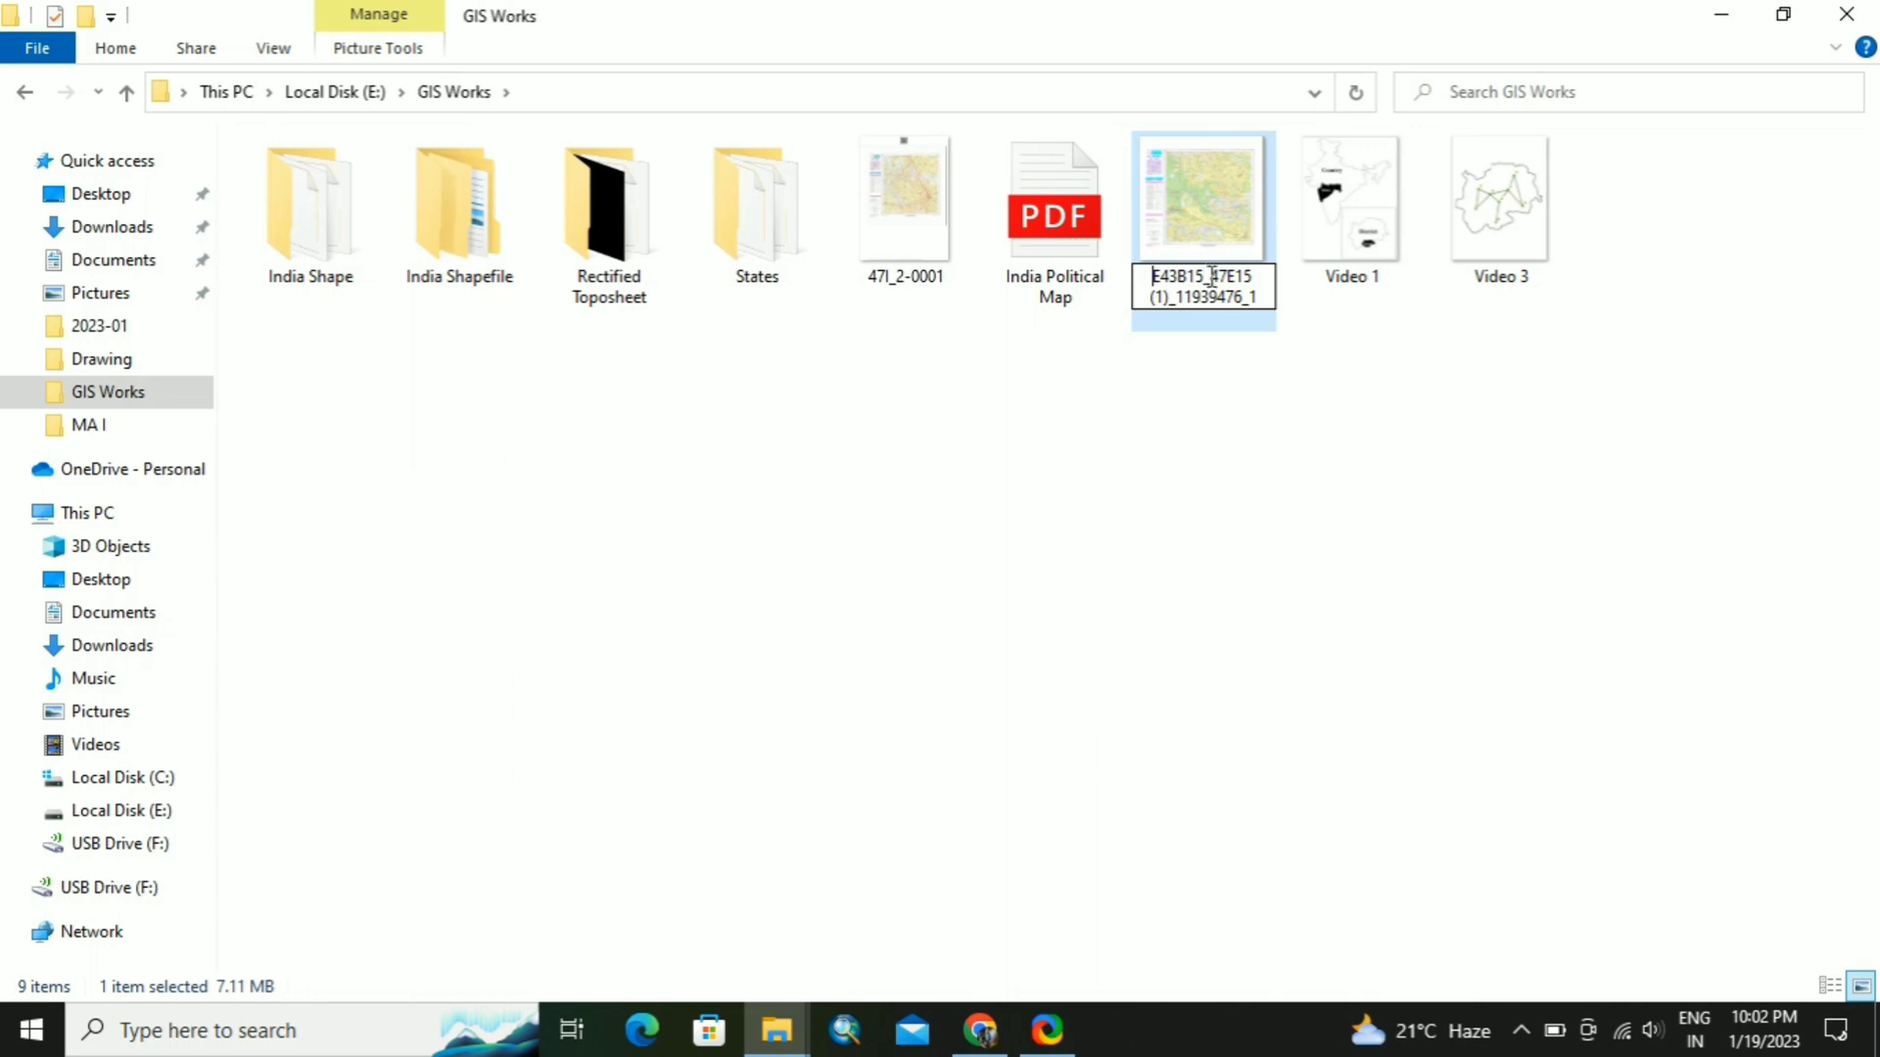
pyautogui.moveTo(1260, 299); pyautogui.dragTo(1162, 294)
pyautogui.press('BackSpace')
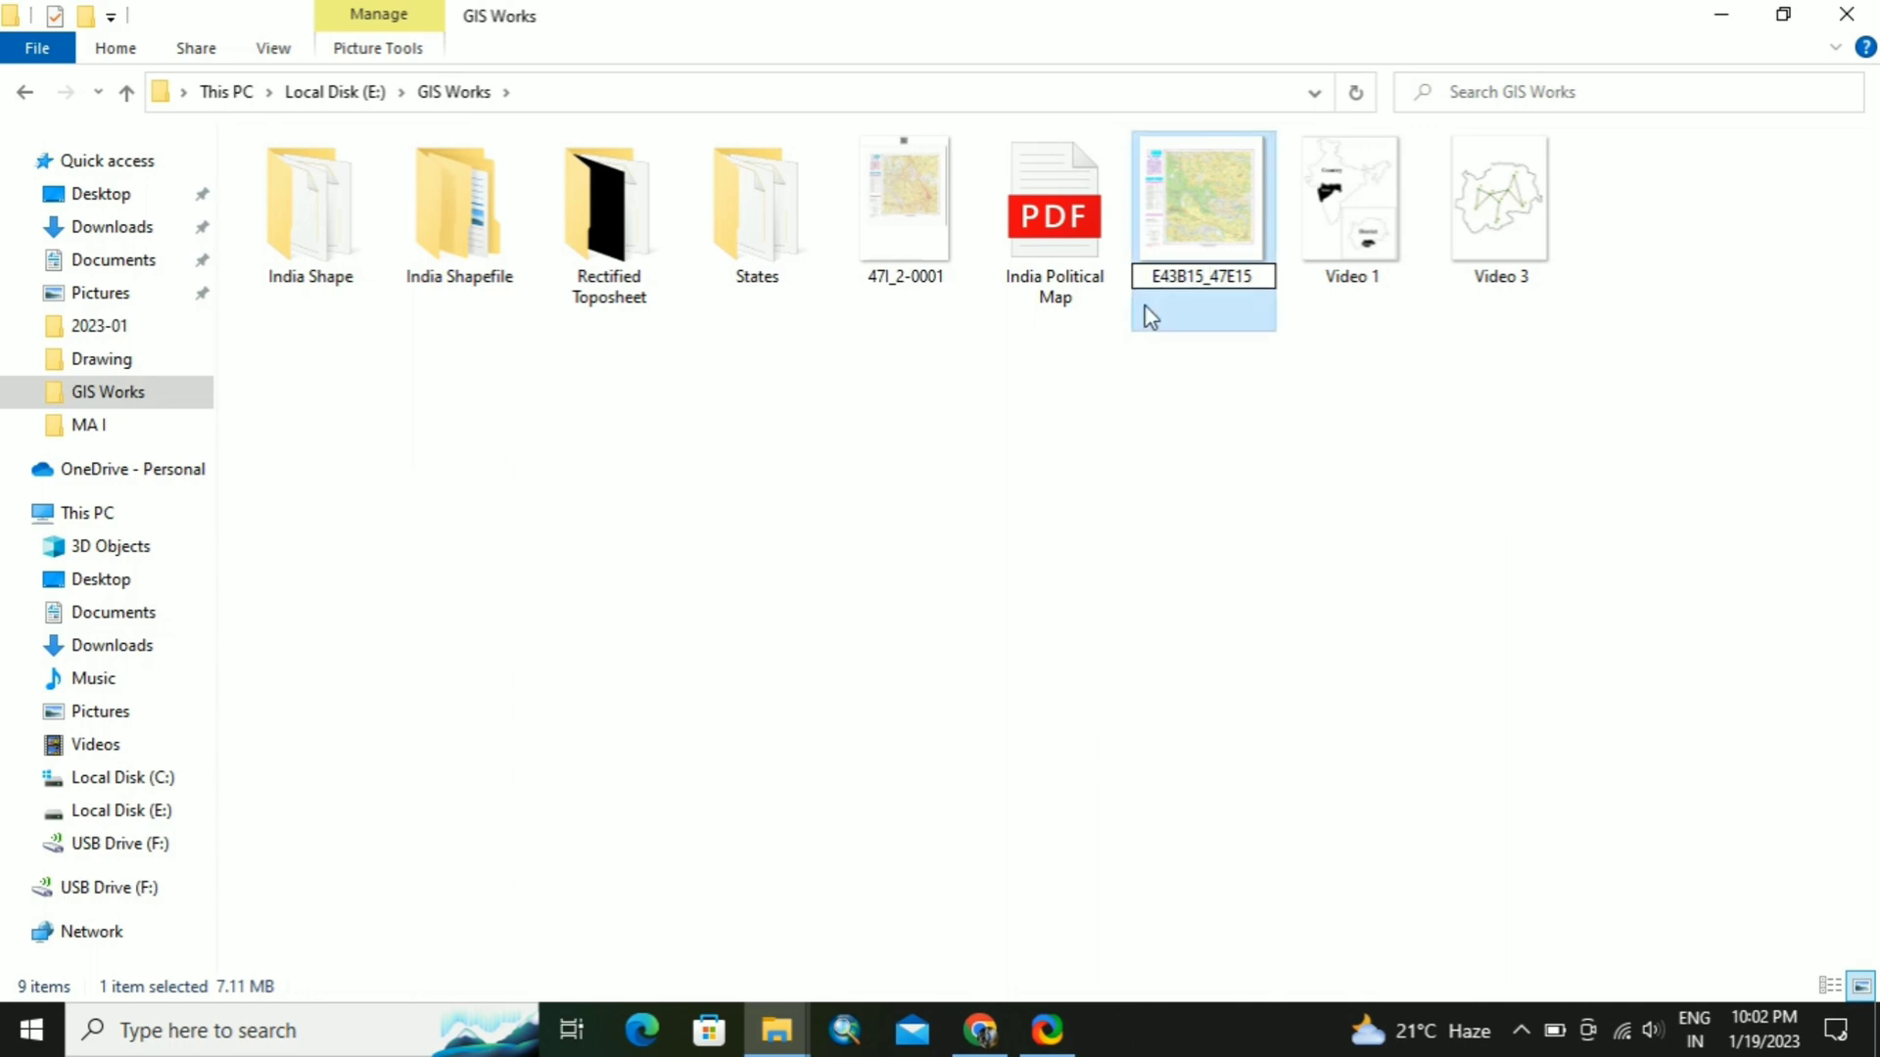
pyautogui.press('Return')
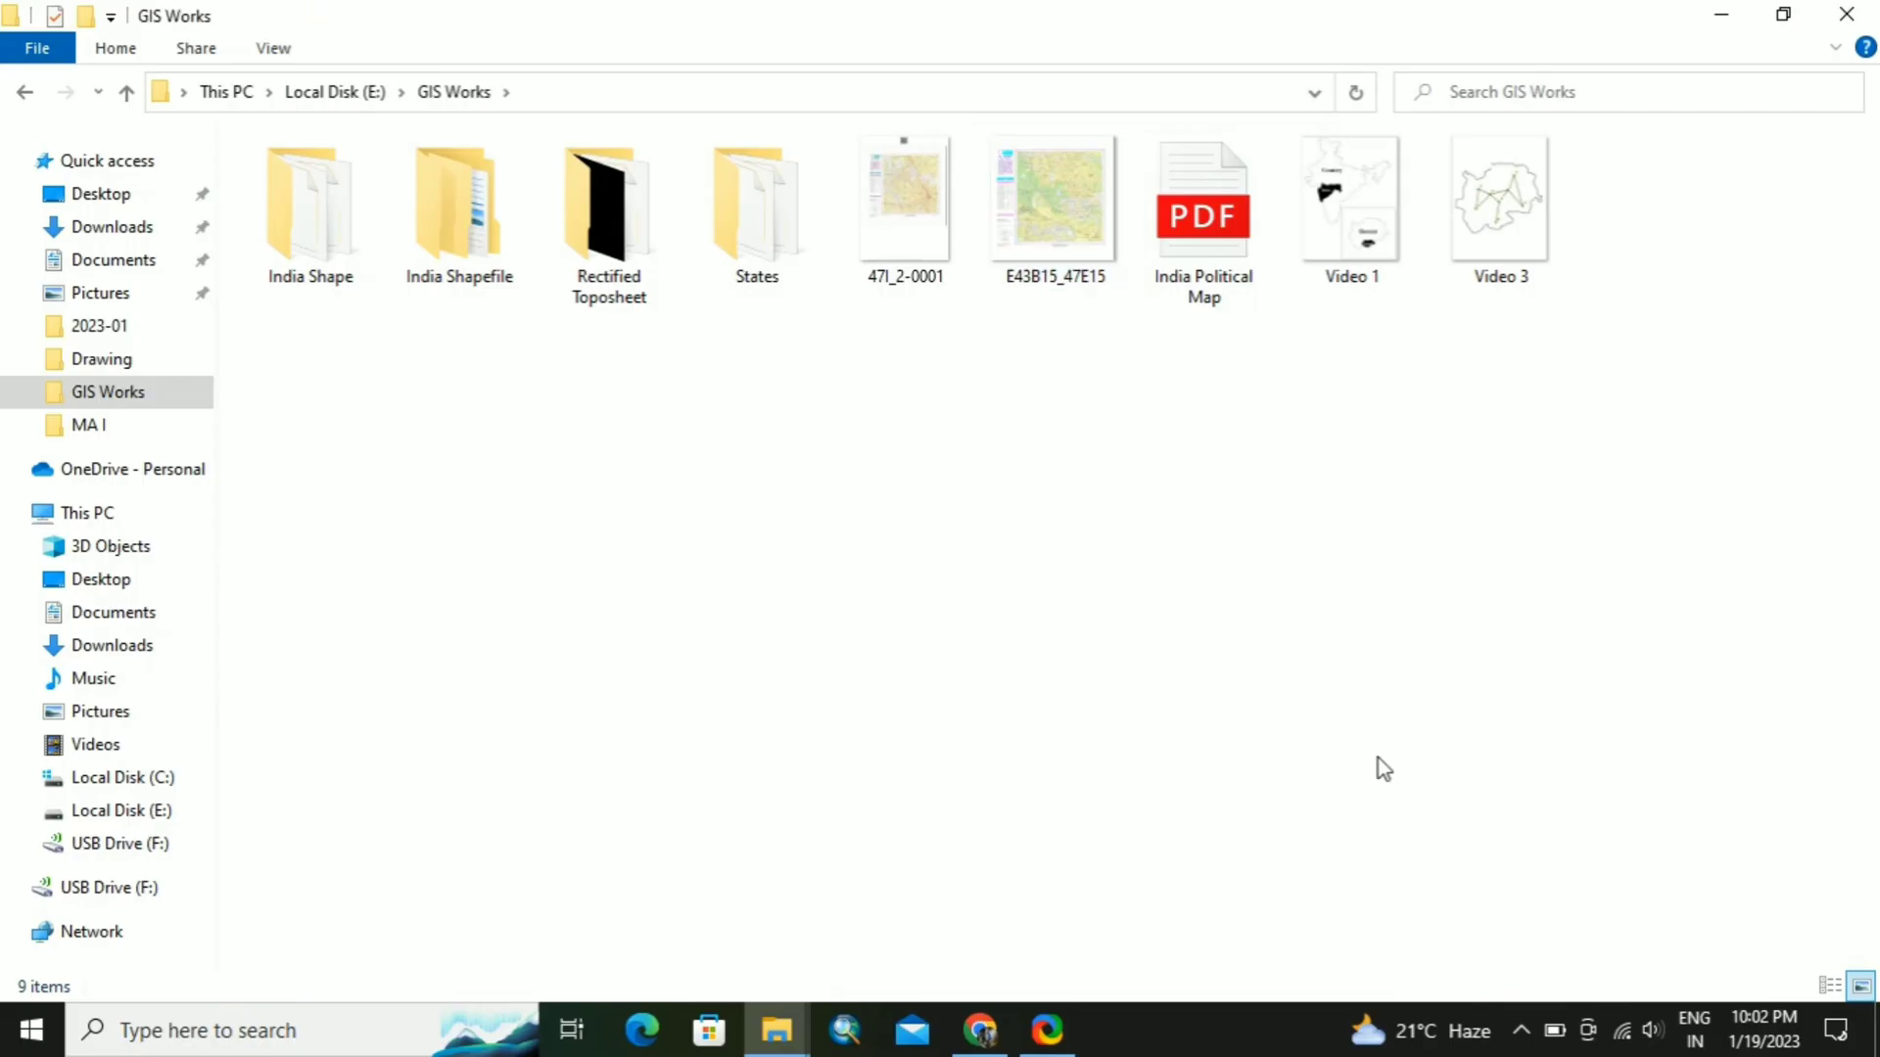
pyautogui.click(846, 1032)
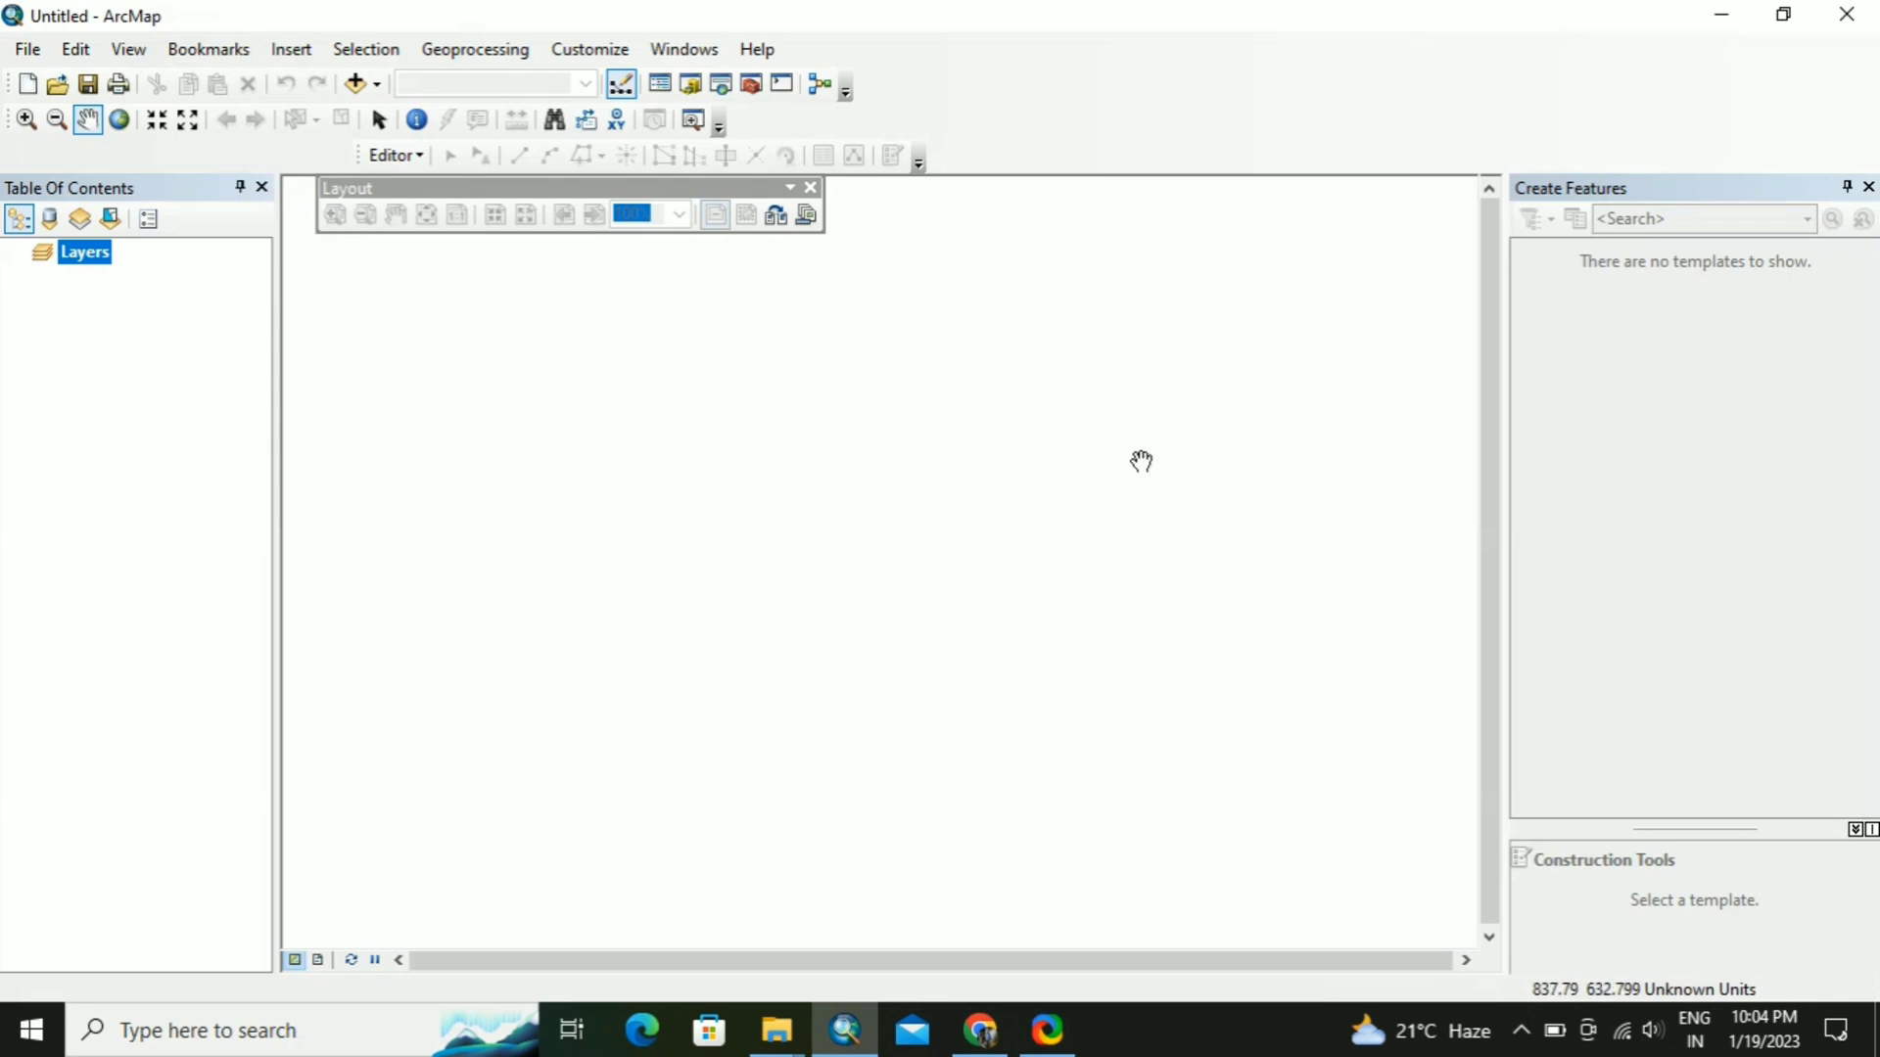
# Step: Close Create Features and add E43B15_47E15.jpg from the Catalog's GIS Works folder to the map
pyautogui.click(1868, 187)
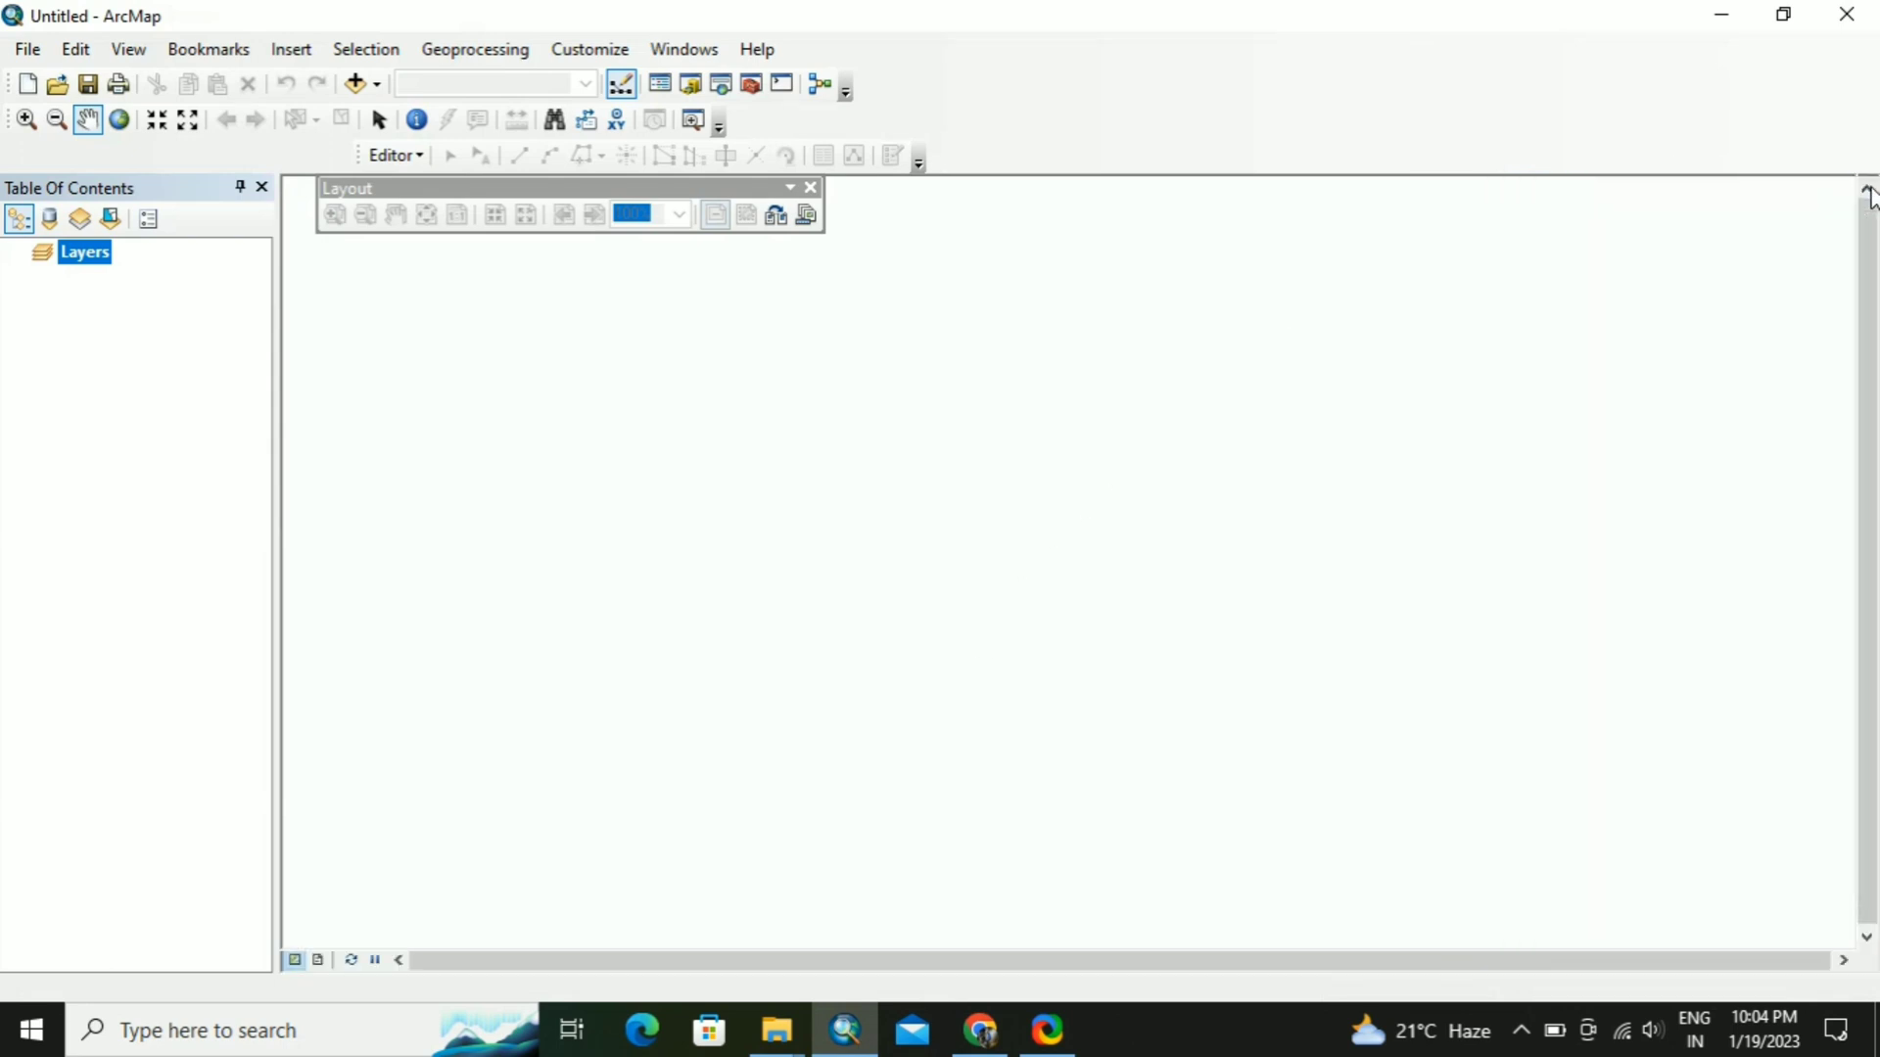
pyautogui.click(692, 87)
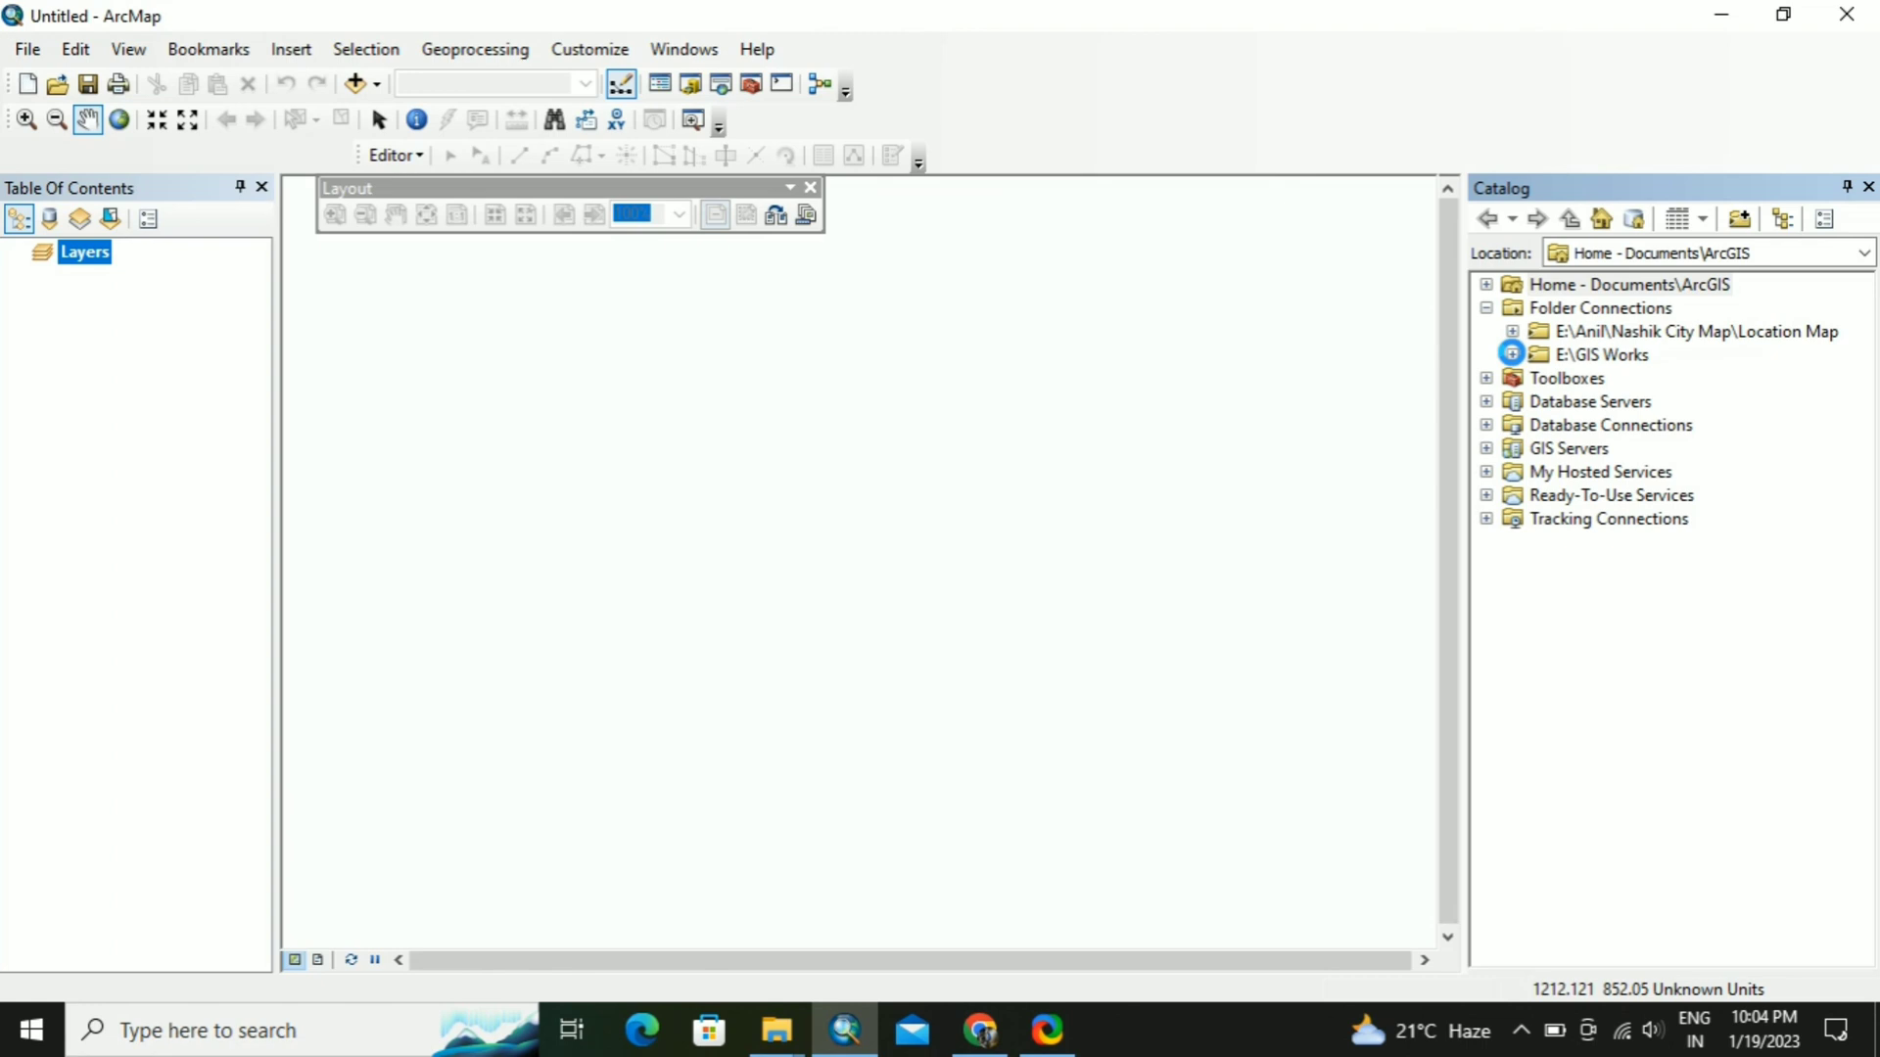
pyautogui.click(1512, 354)
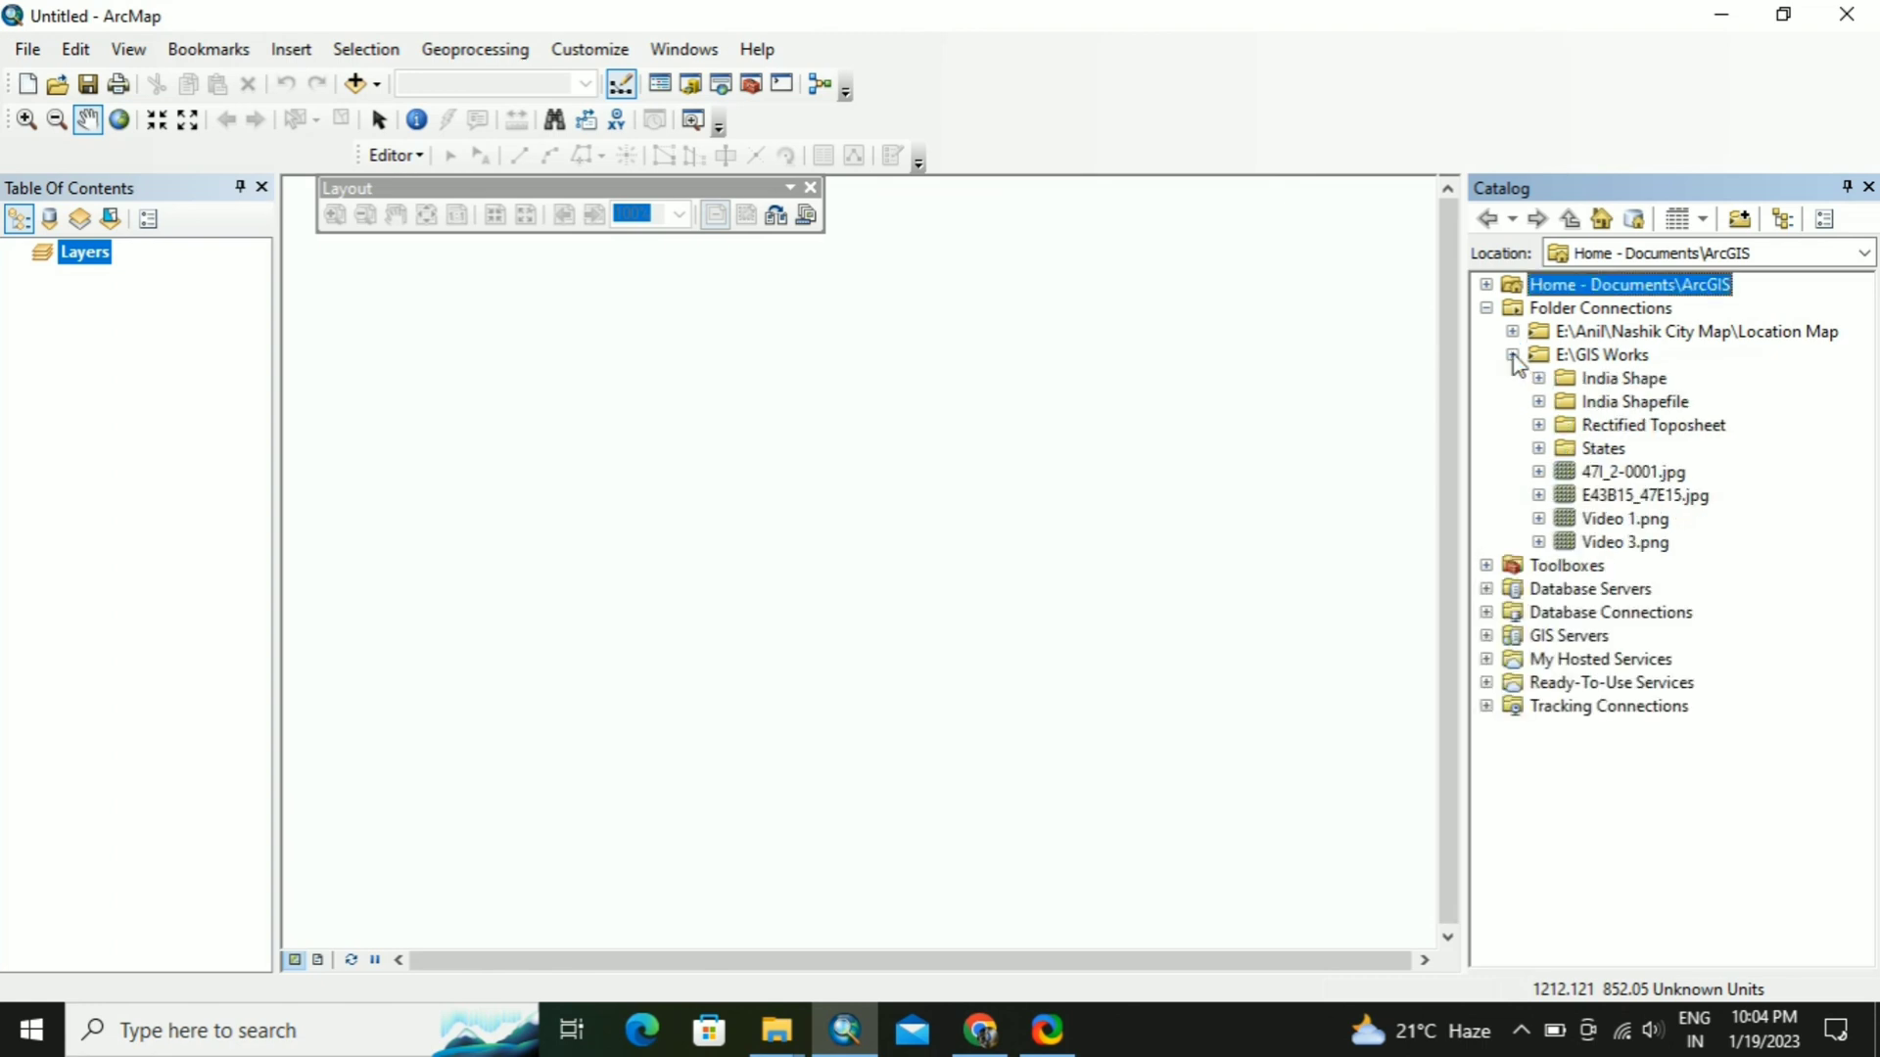
pyautogui.click(1593, 496)
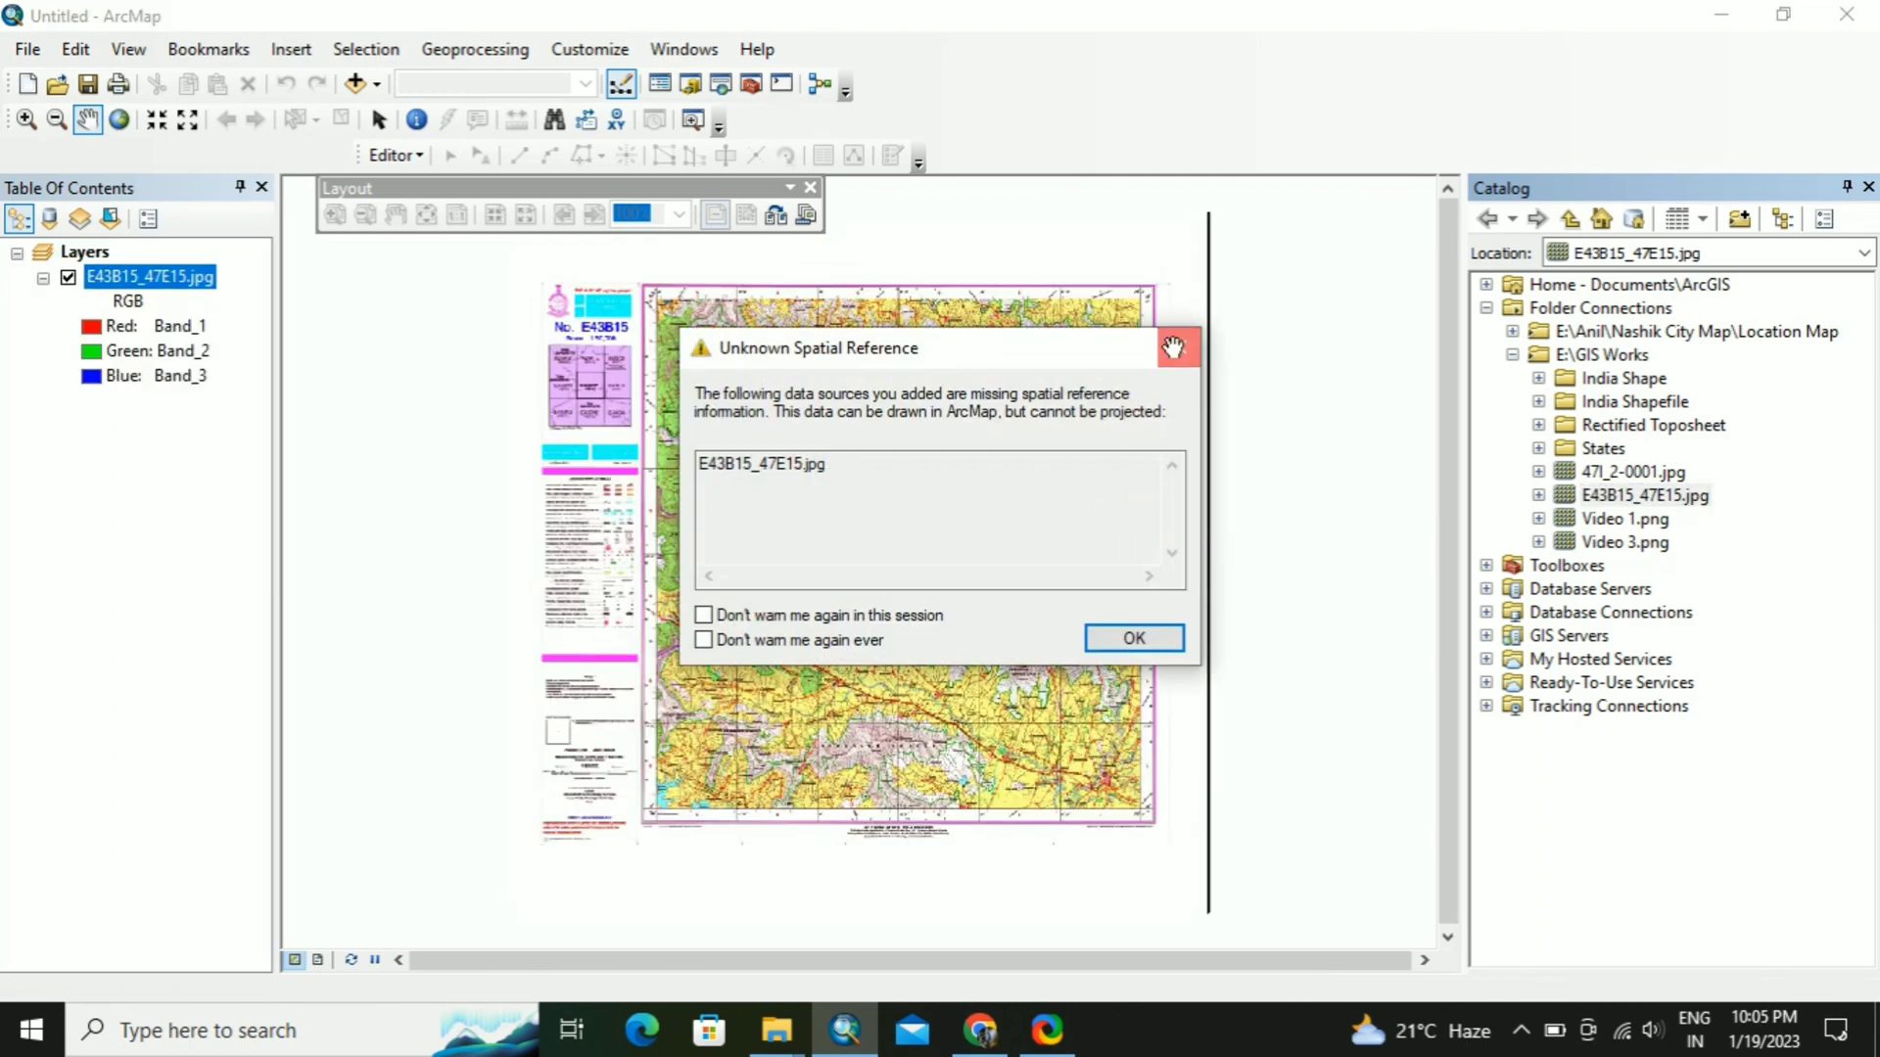
# Step: Dismiss the Unknown Spatial Reference warning and zoom and pan the toposheet toward Lavhali Otur
pyautogui.click(1176, 349)
pyautogui.scroll(5, 788, 504)
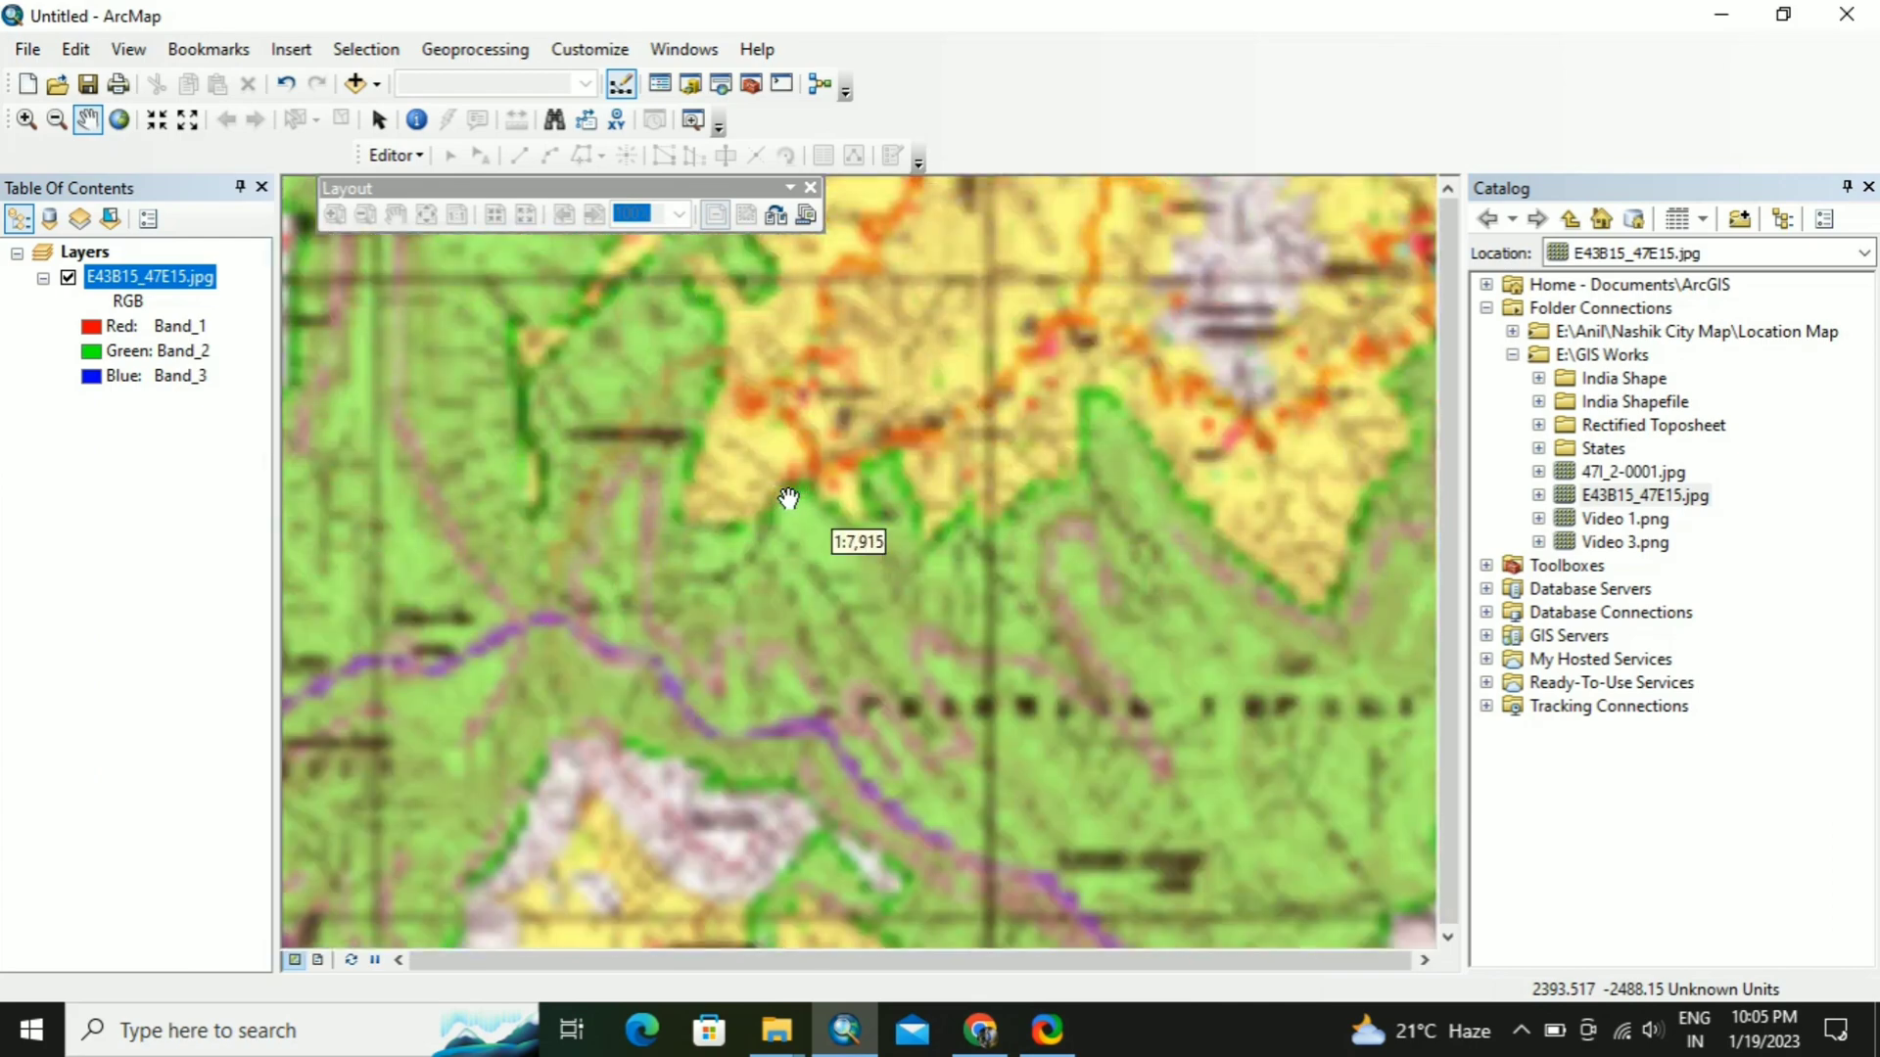
pyautogui.scroll(5, 788, 502)
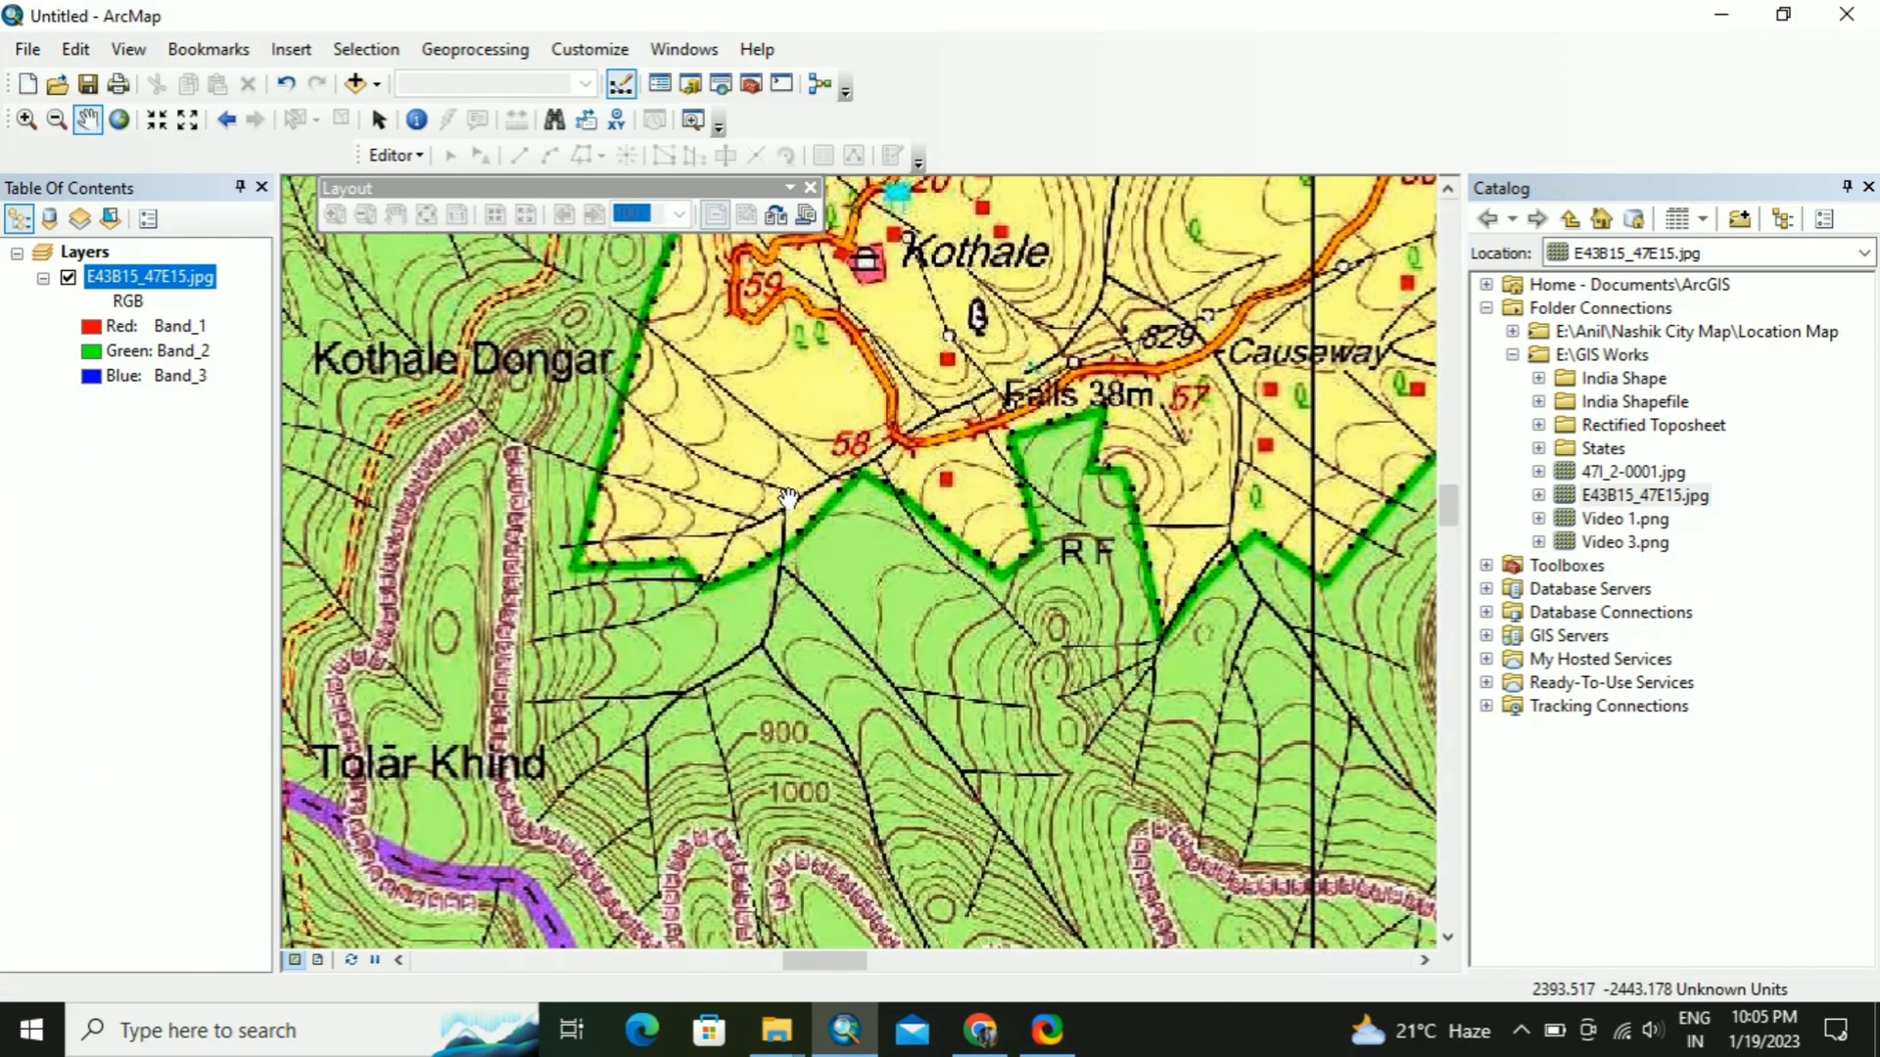
pyautogui.scroll(-3, 788, 499)
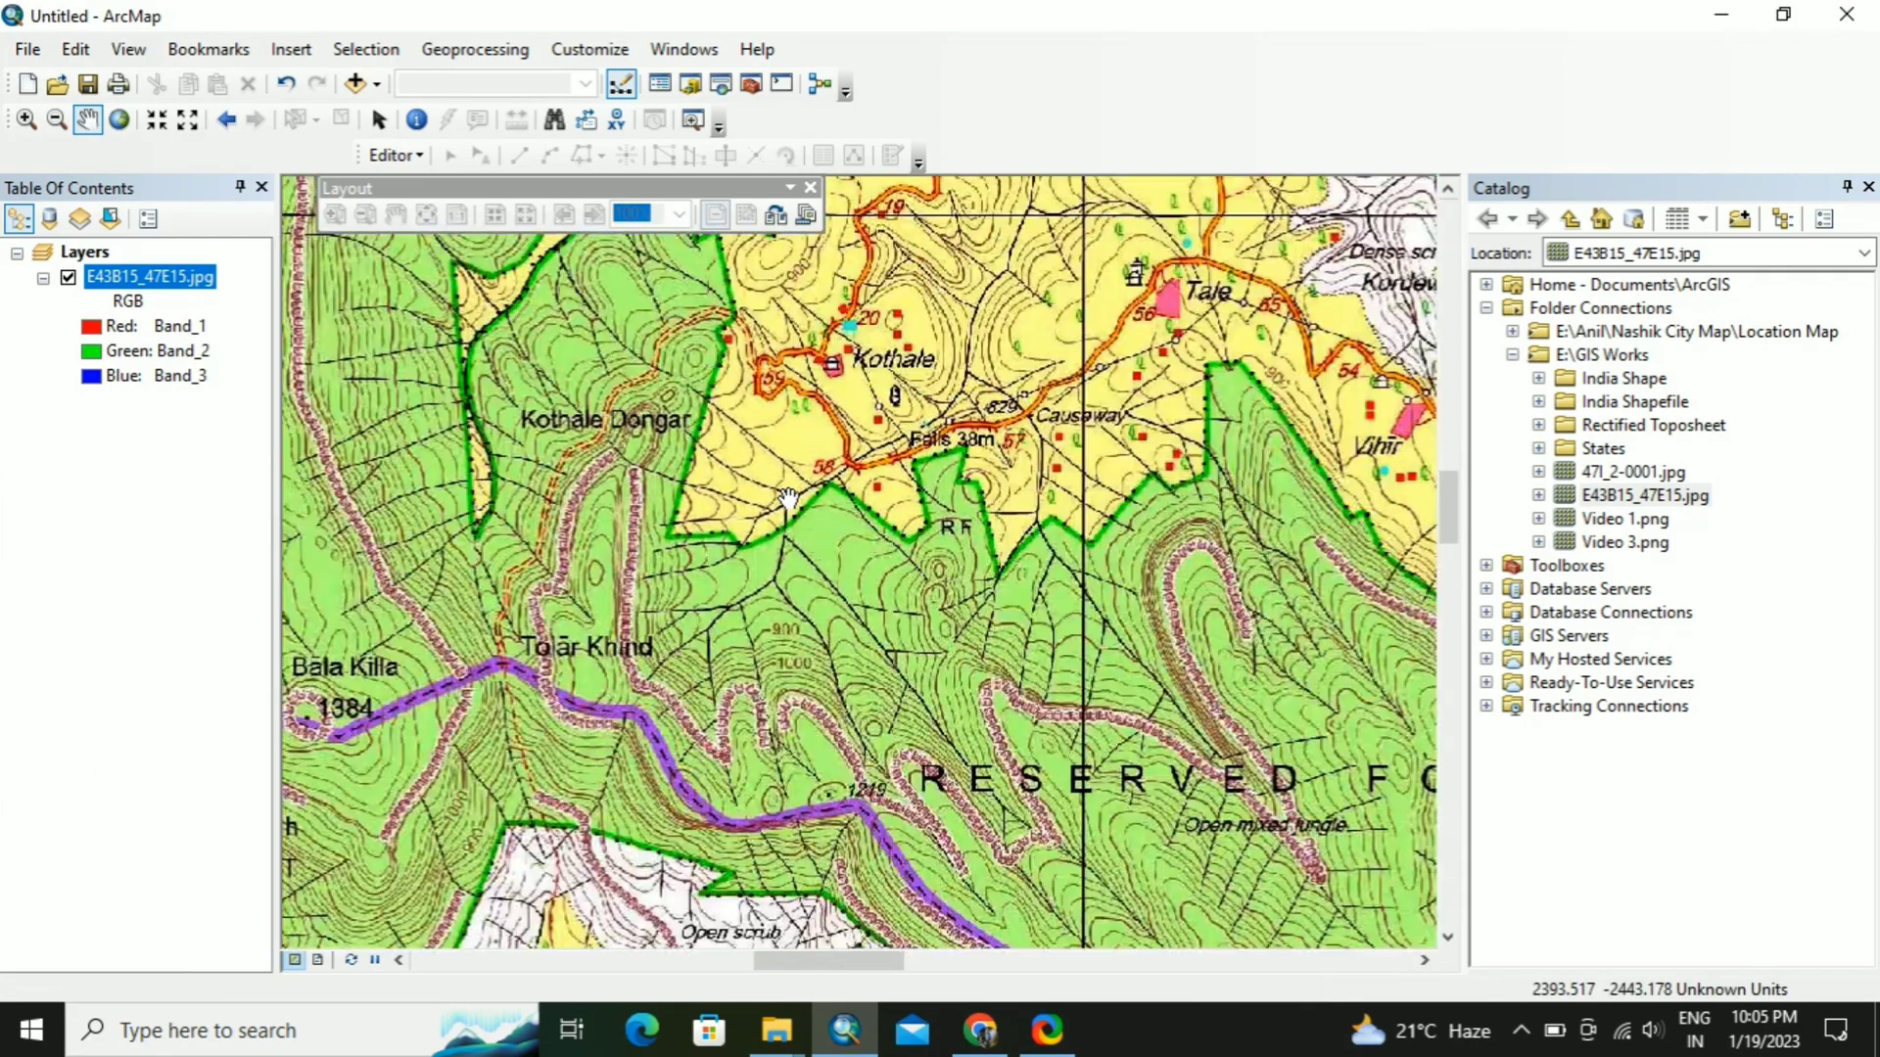
pyautogui.moveTo(556, 480); pyautogui.dragTo(1116, 703)
pyautogui.moveTo(1263, 453); pyautogui.dragTo(783, 783)
# Step: Pan across the Reserved Forest area and the sheet's lower-right corner, zooming in on Otur
pyautogui.scroll(2, 950, 651)
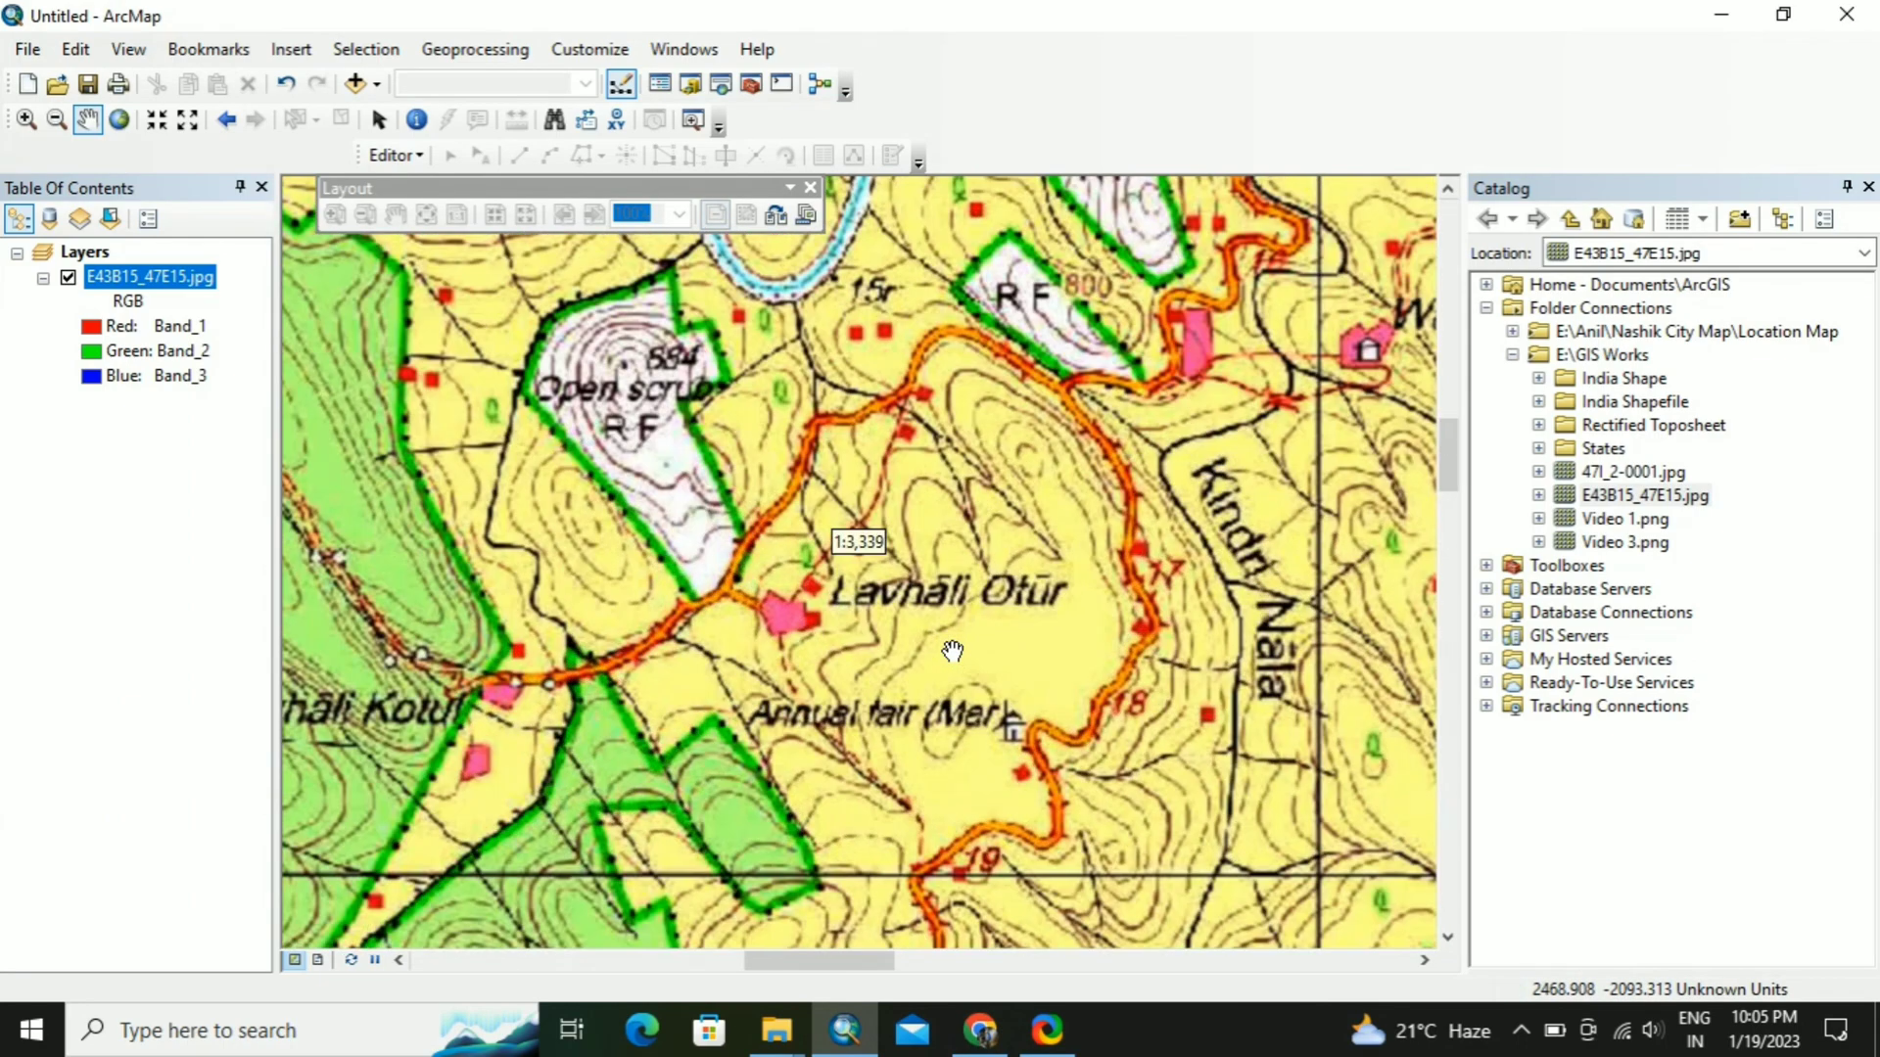
pyautogui.scroll(-6, 952, 649)
pyautogui.moveTo(952, 649); pyautogui.dragTo(811, 535)
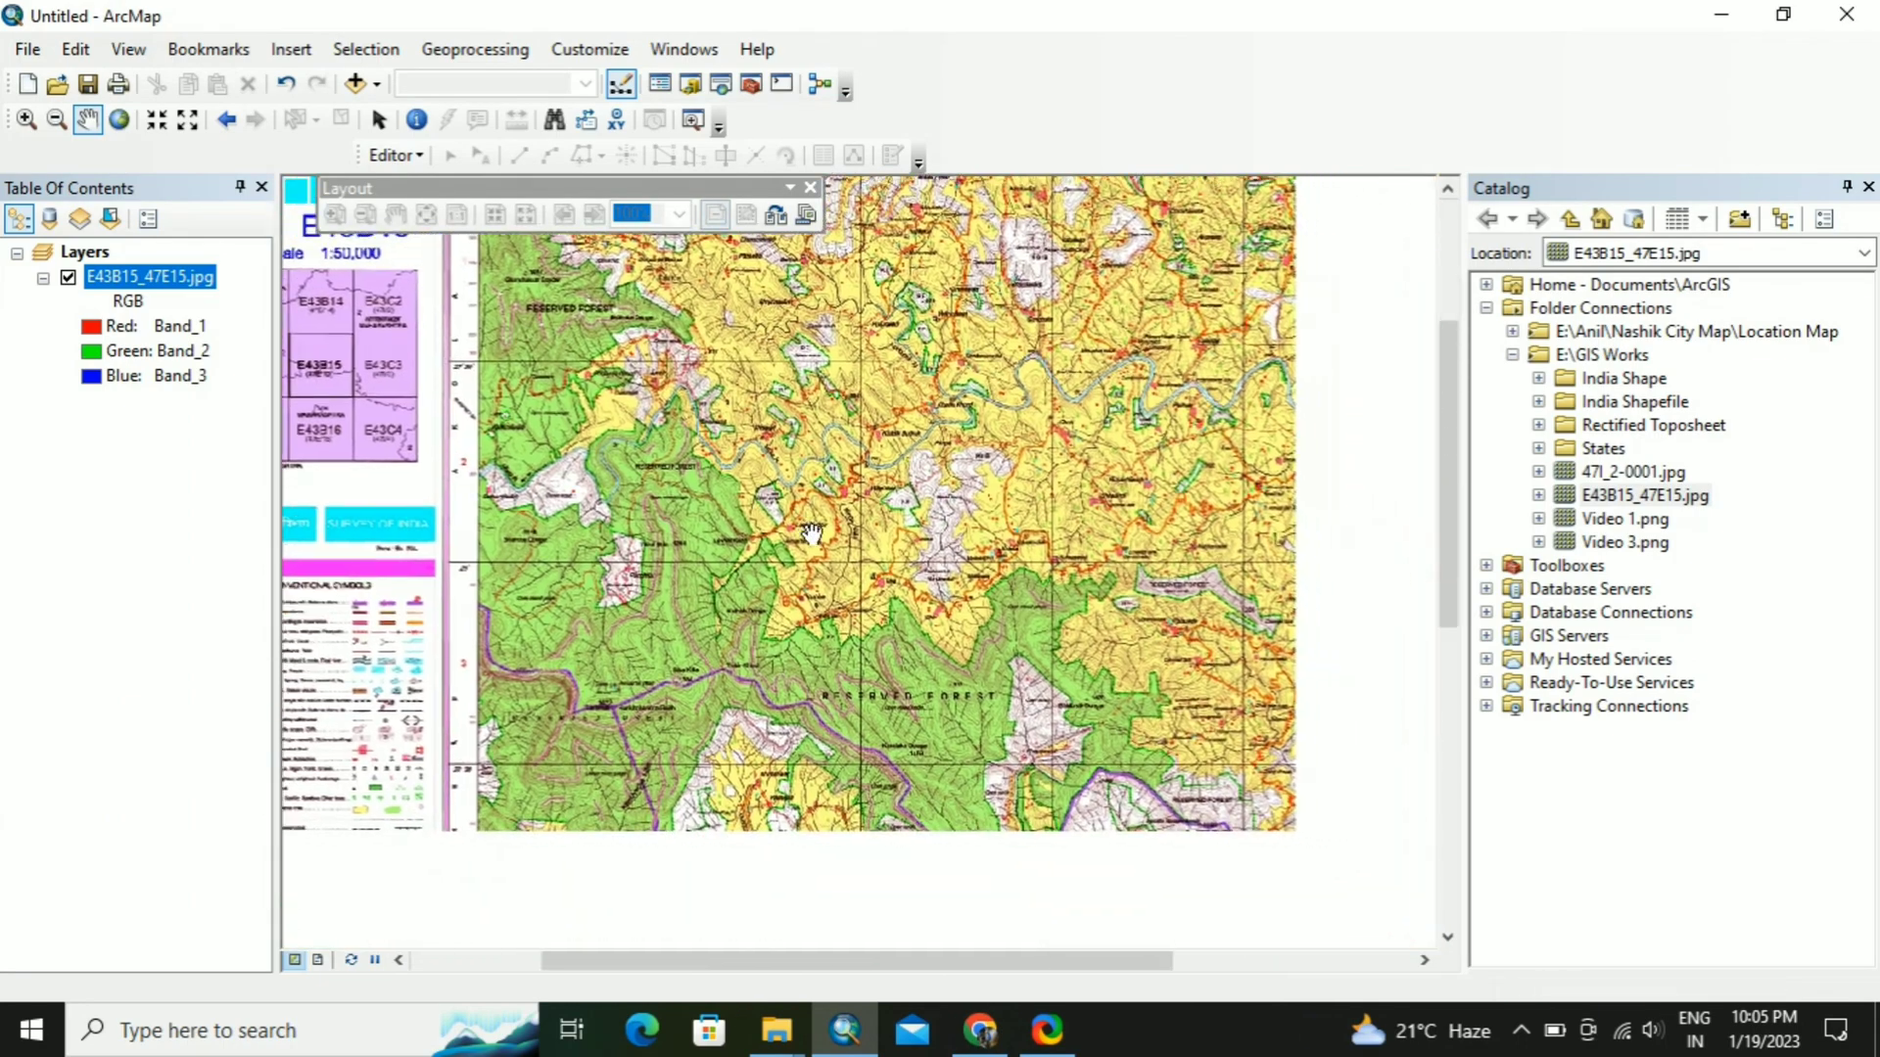
pyautogui.moveTo(952, 650); pyautogui.dragTo(893, 291)
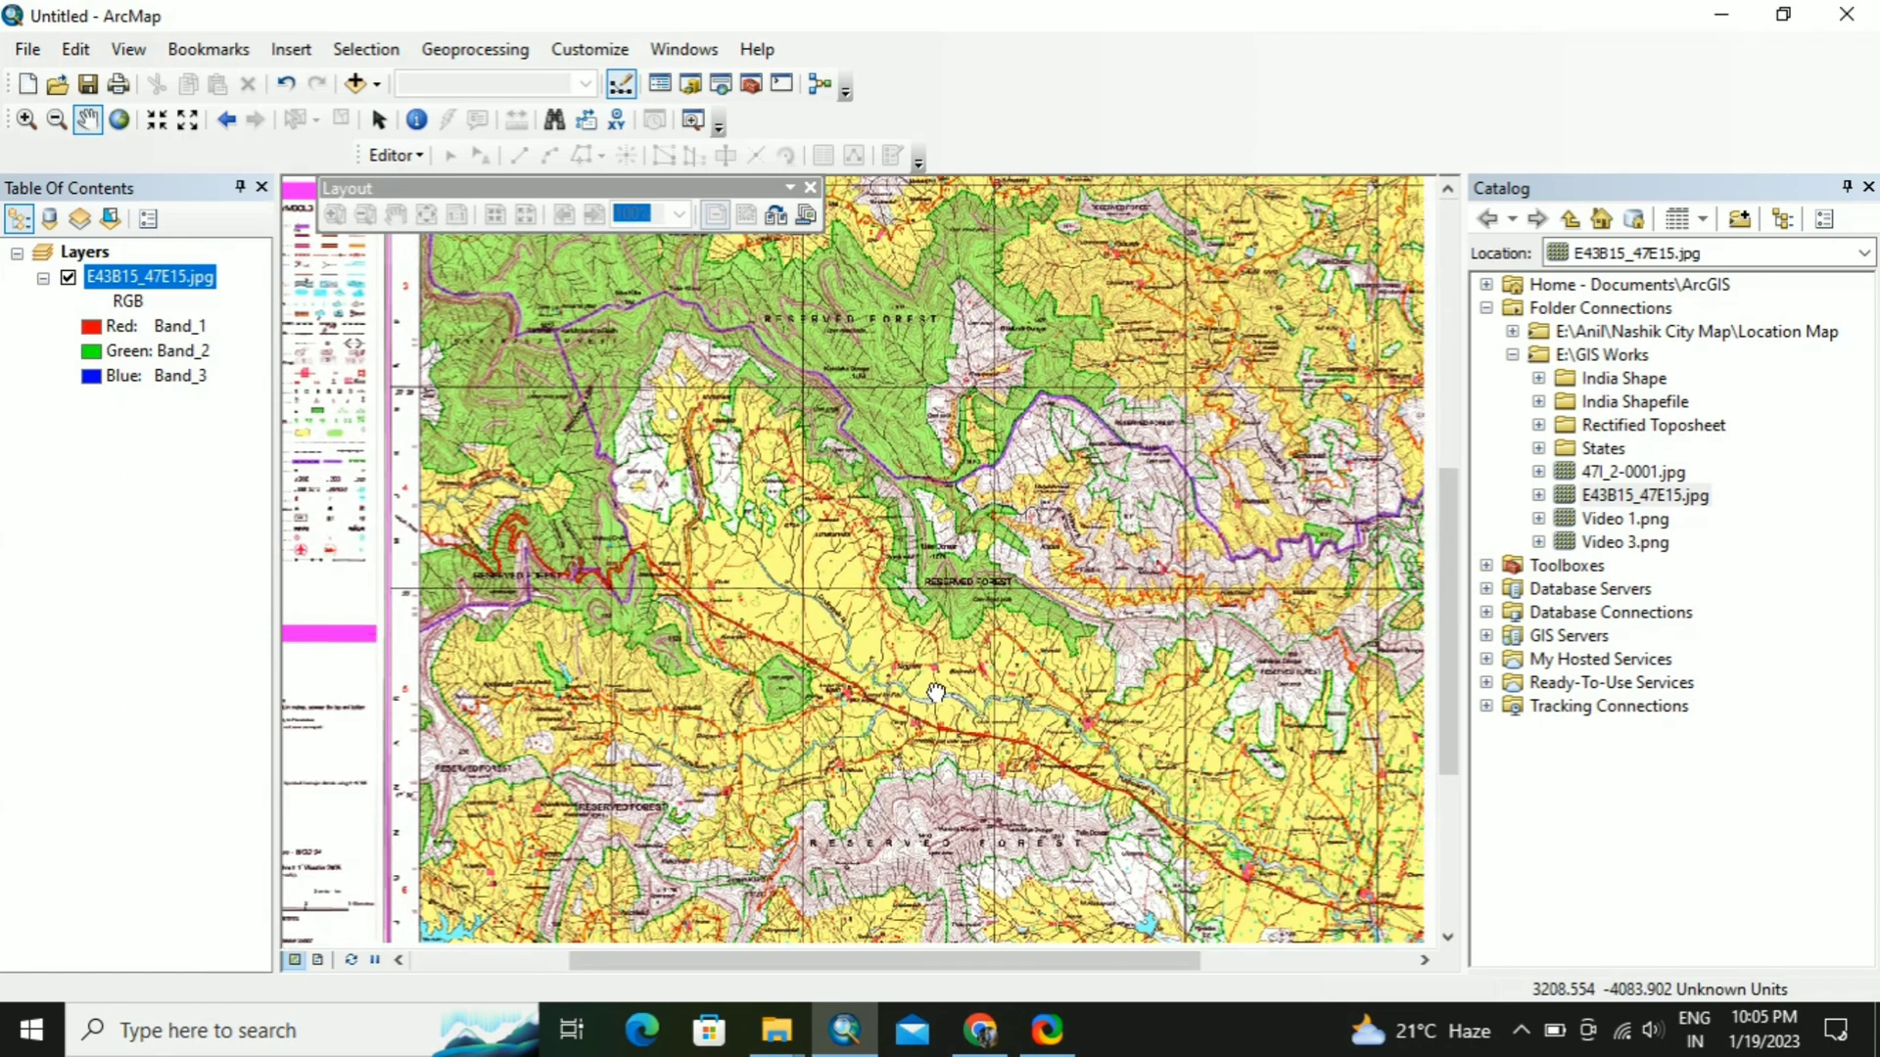
pyautogui.moveTo(964, 690); pyautogui.dragTo(692, 547)
pyautogui.scroll(2, 1242, 789)
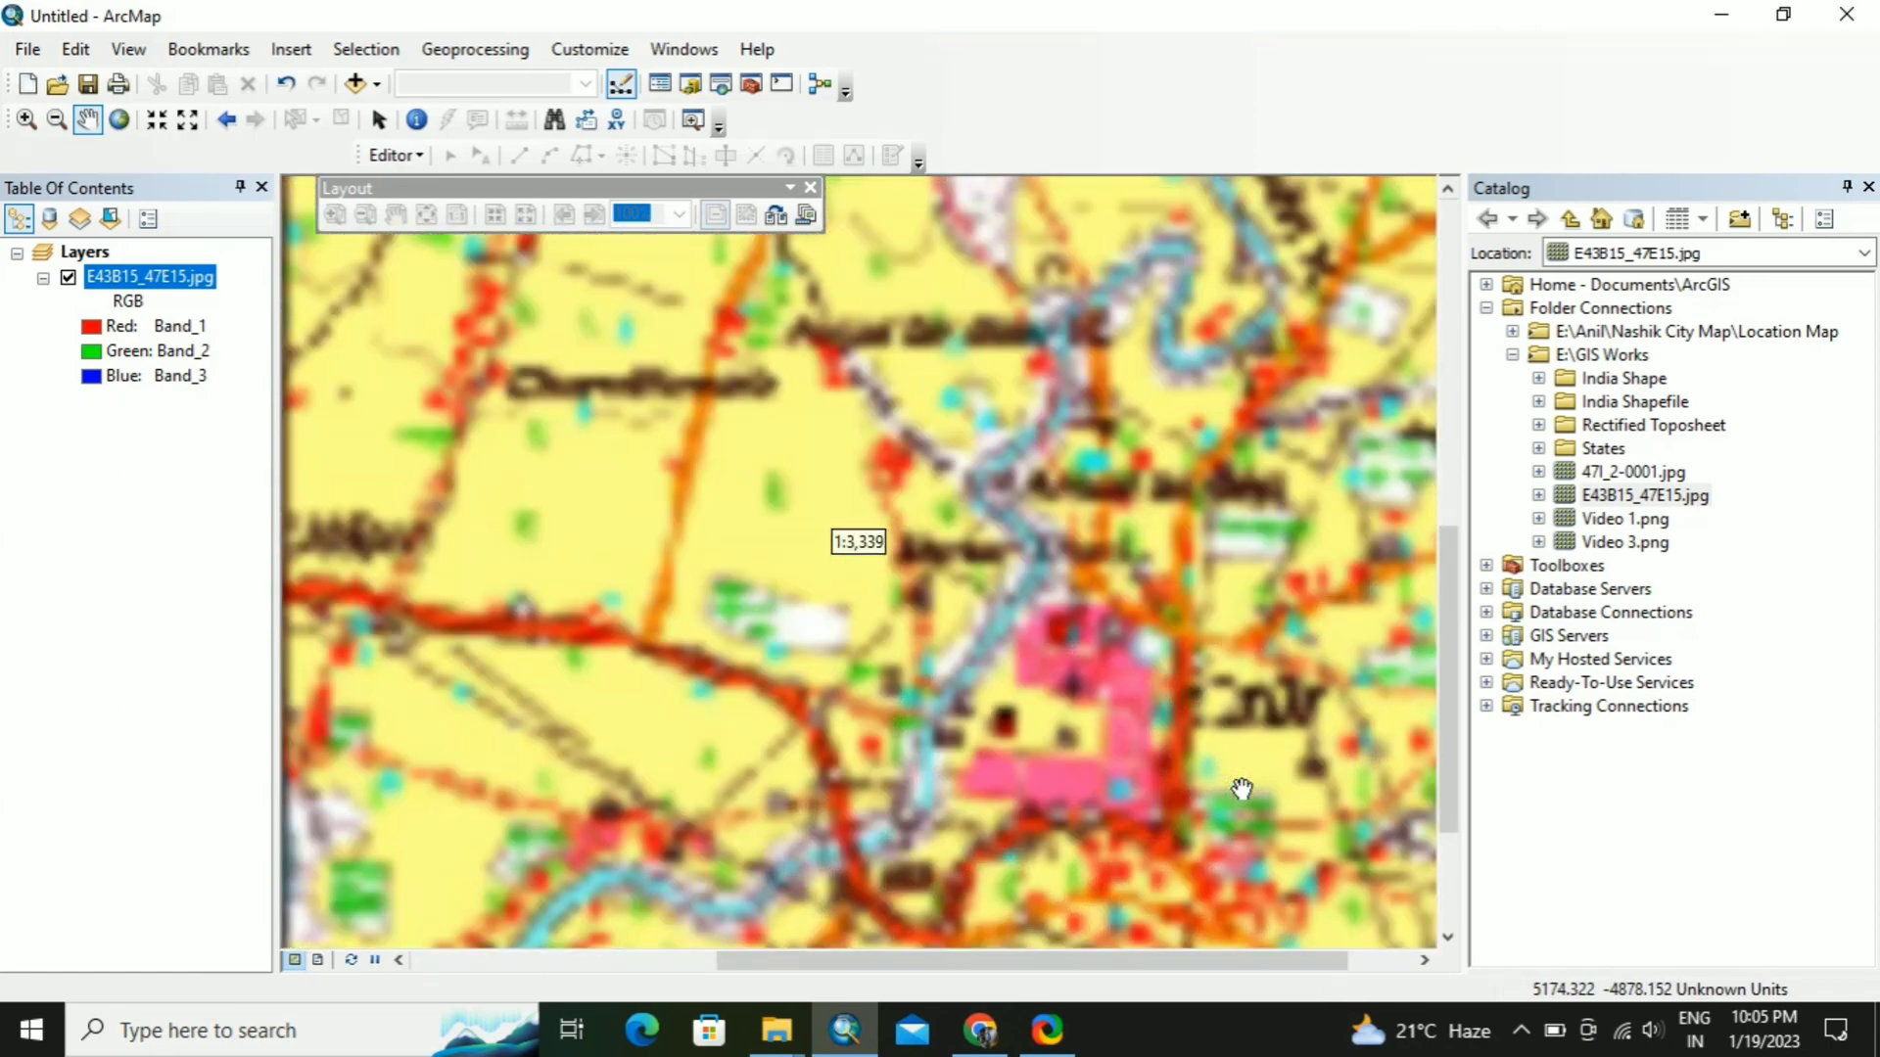
pyautogui.scroll(1, 1241, 789)
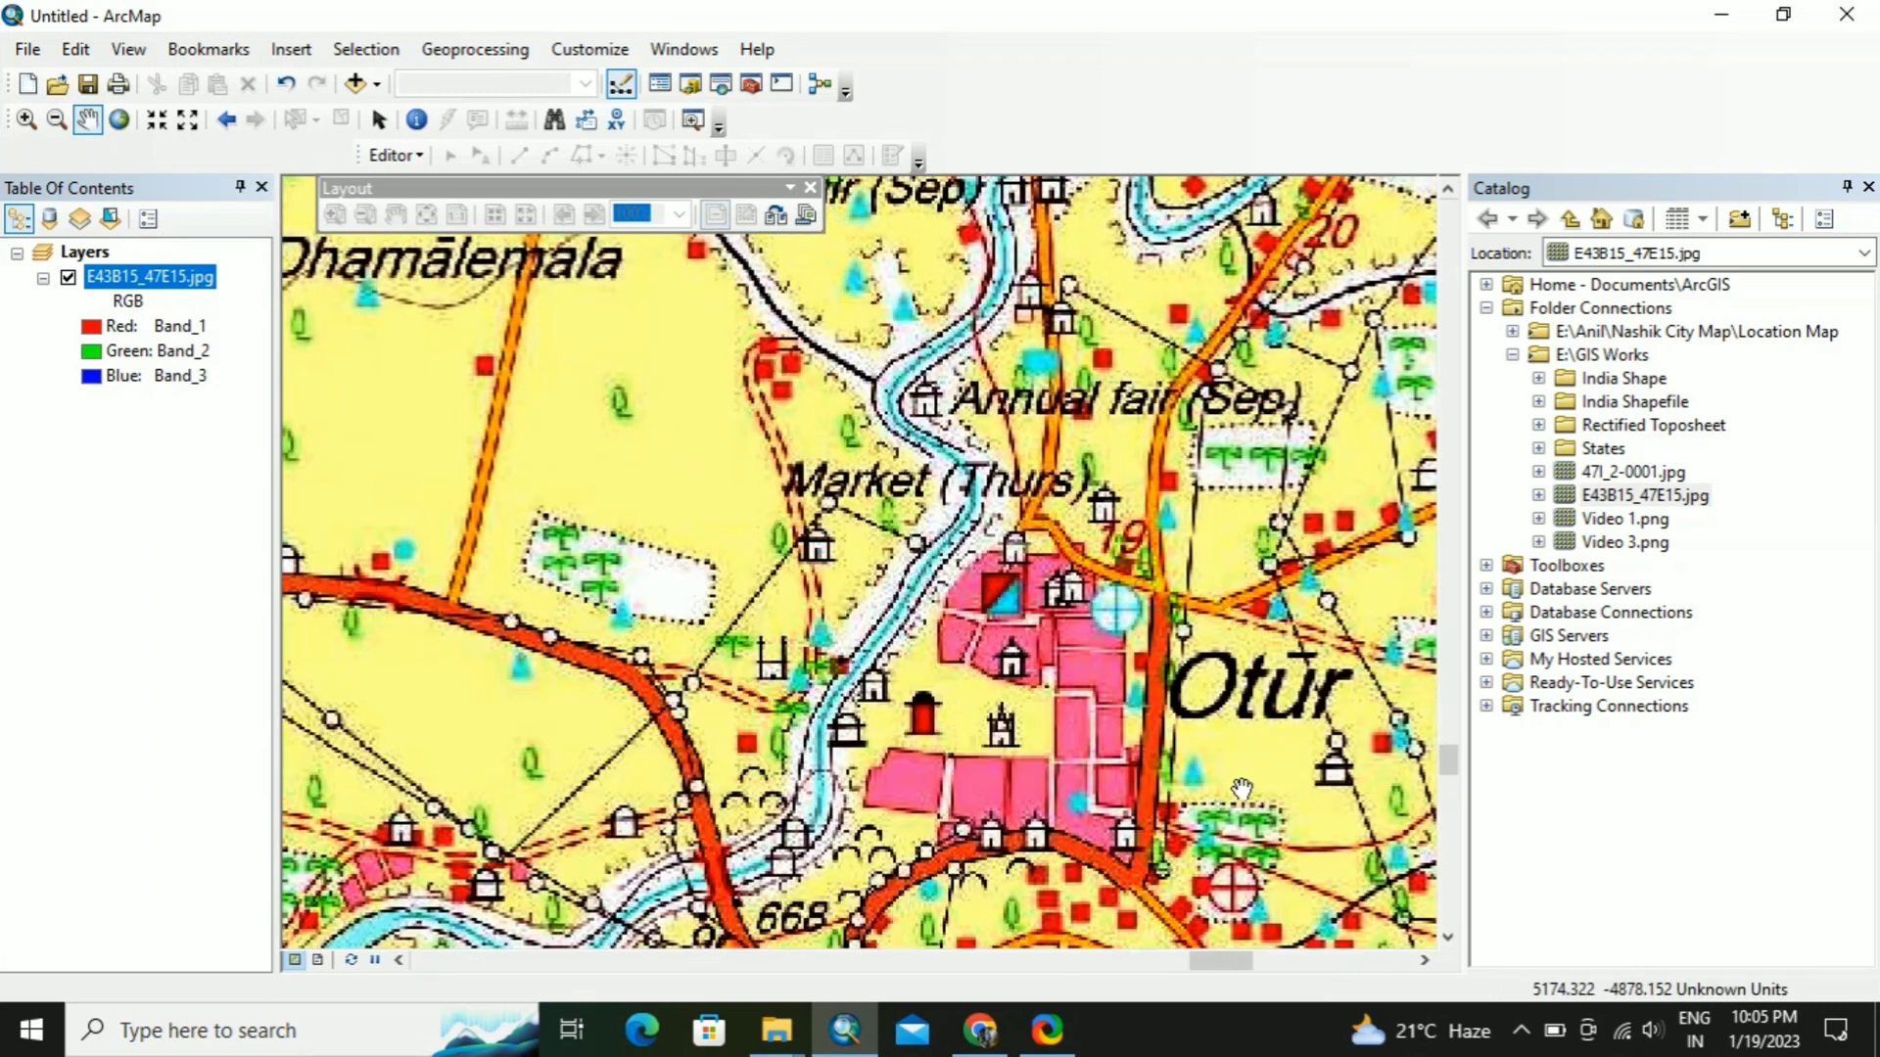